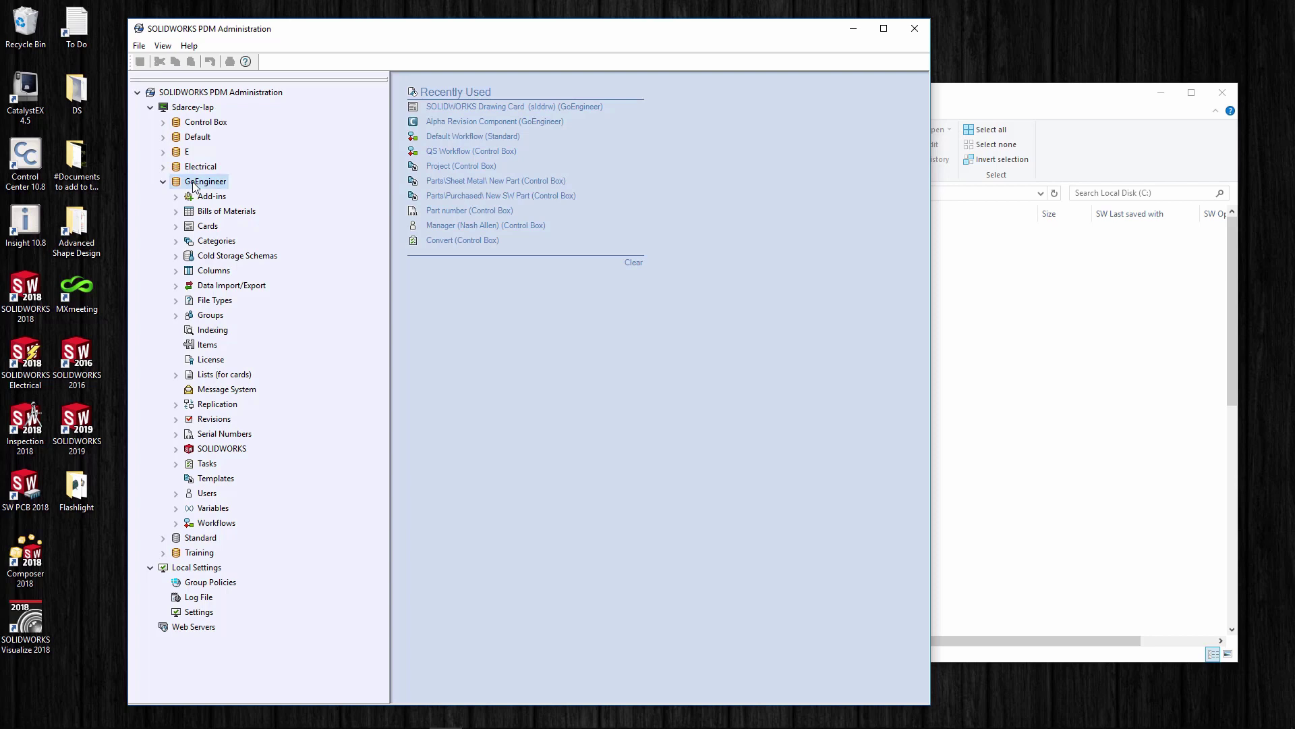
- Select the GoEngineer vault under the local computer and open its actions menu
click(1036, 109)
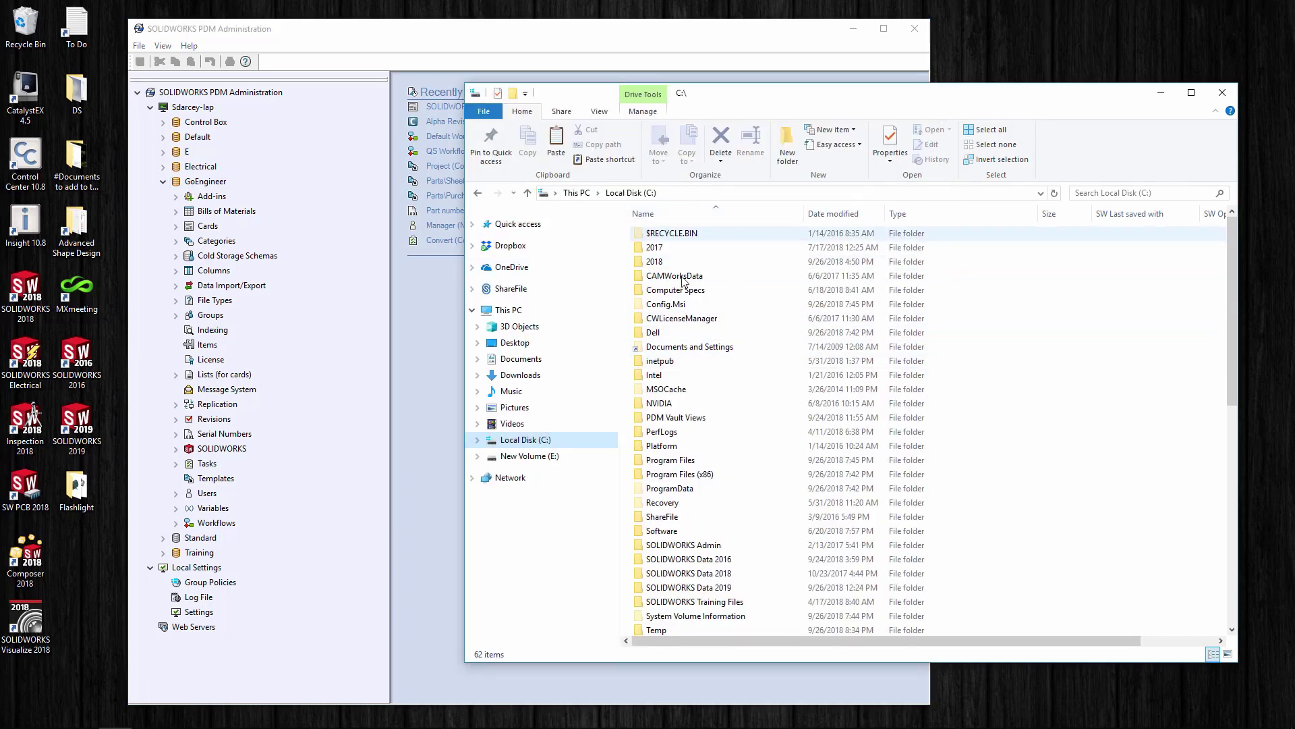
click(343, 176)
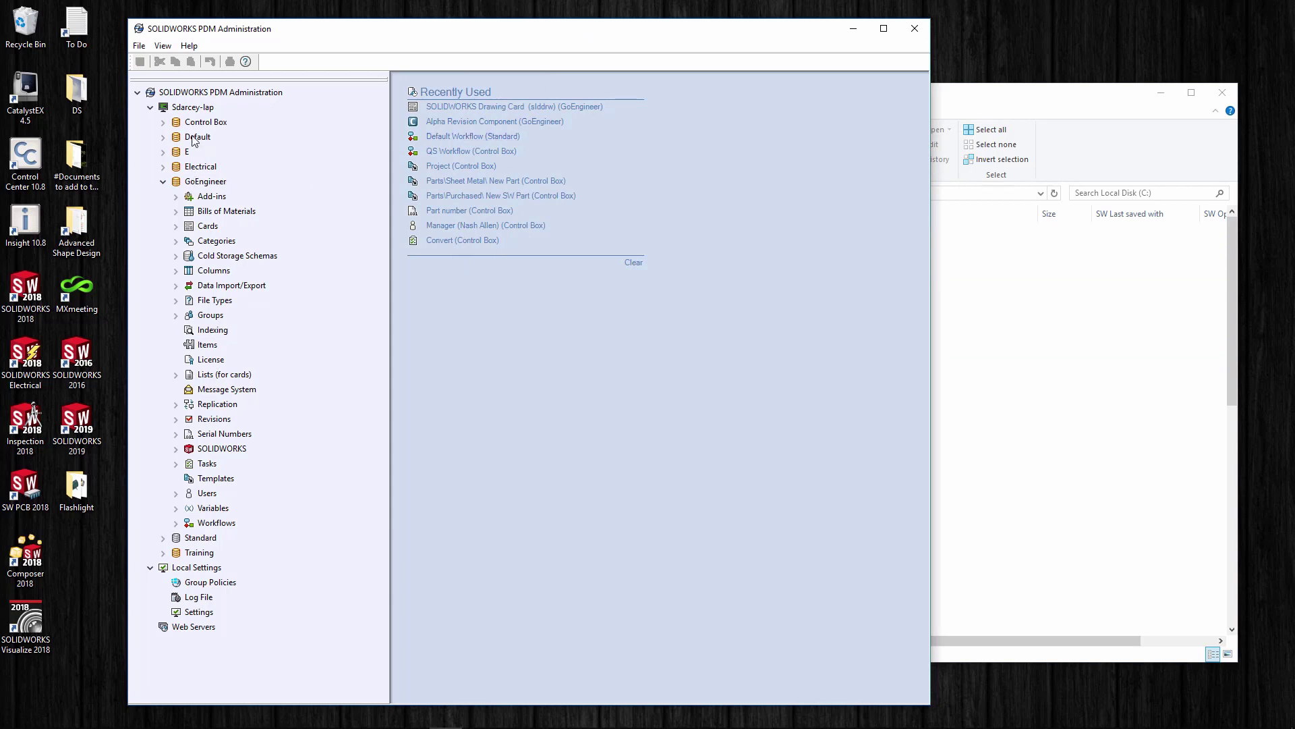
click(189, 108)
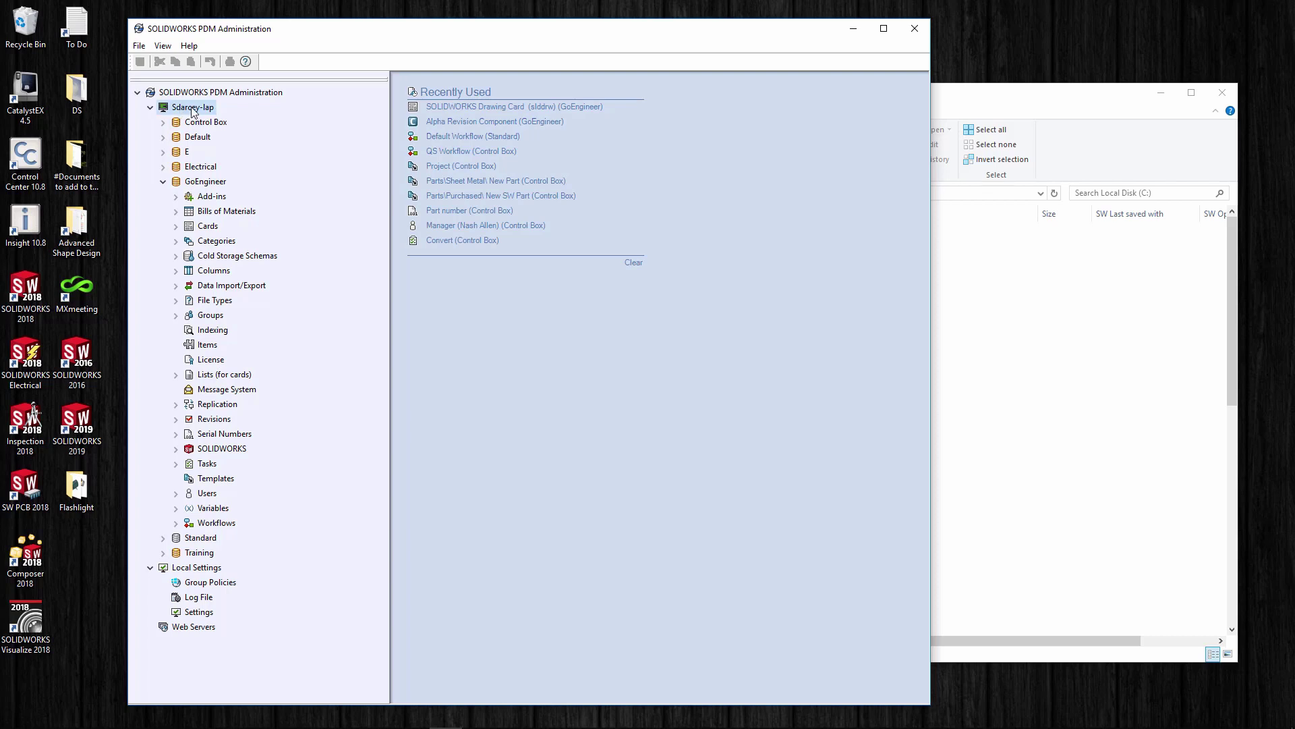
click(198, 183)
right_click(198, 185)
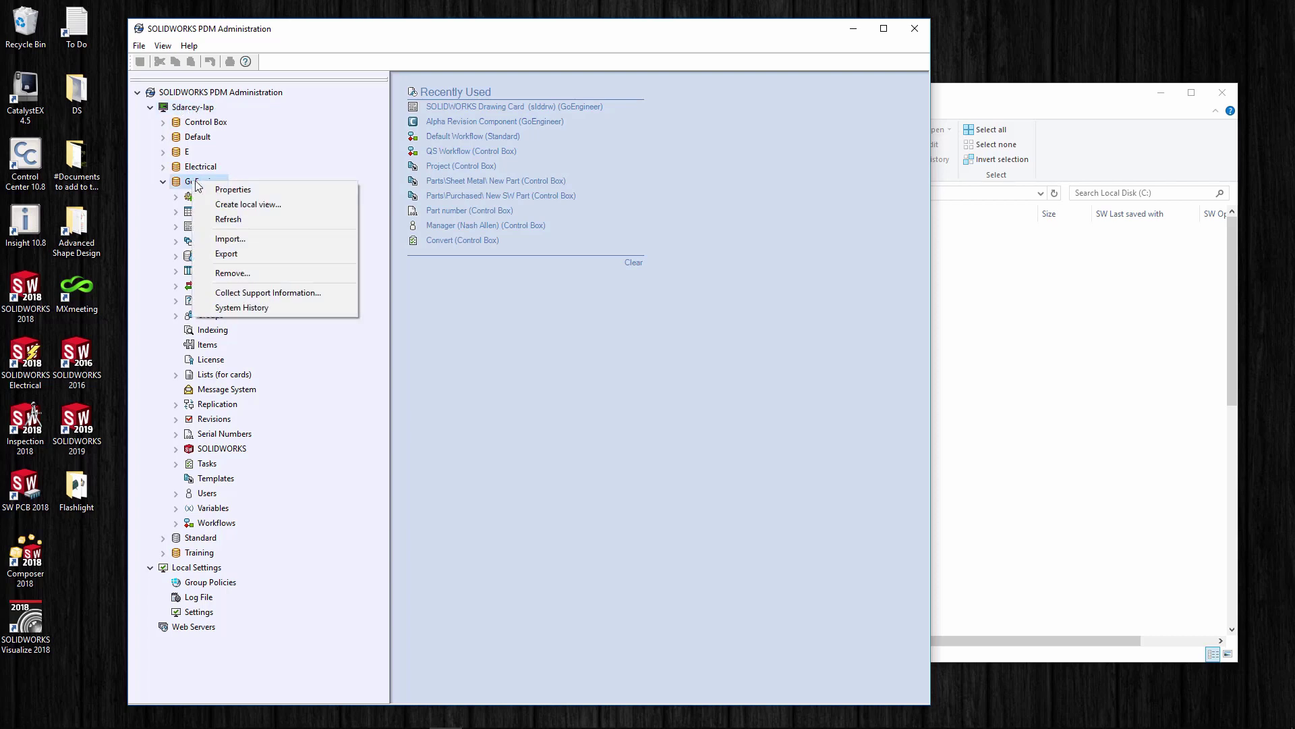
- Create a local view of GoEngineer on Local Disk (C:) available to all users
click(244, 206)
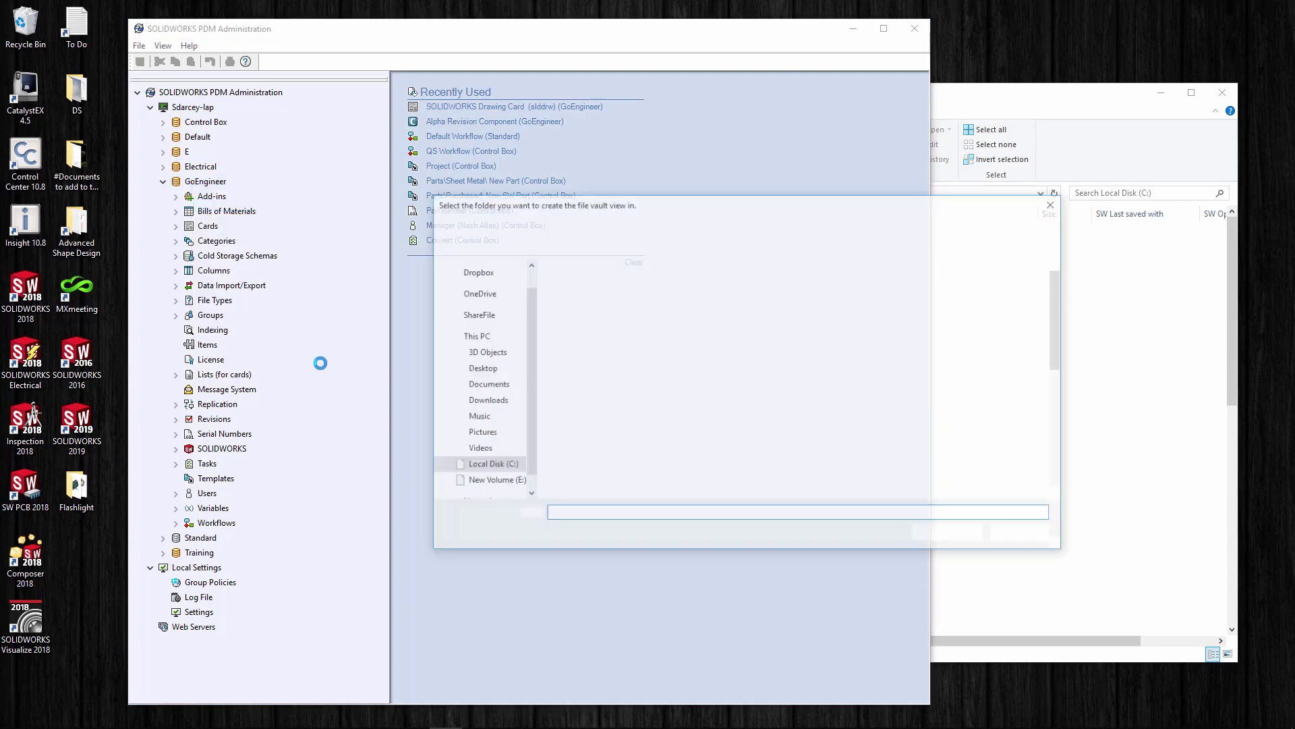
drag(699, 216, 568, 168)
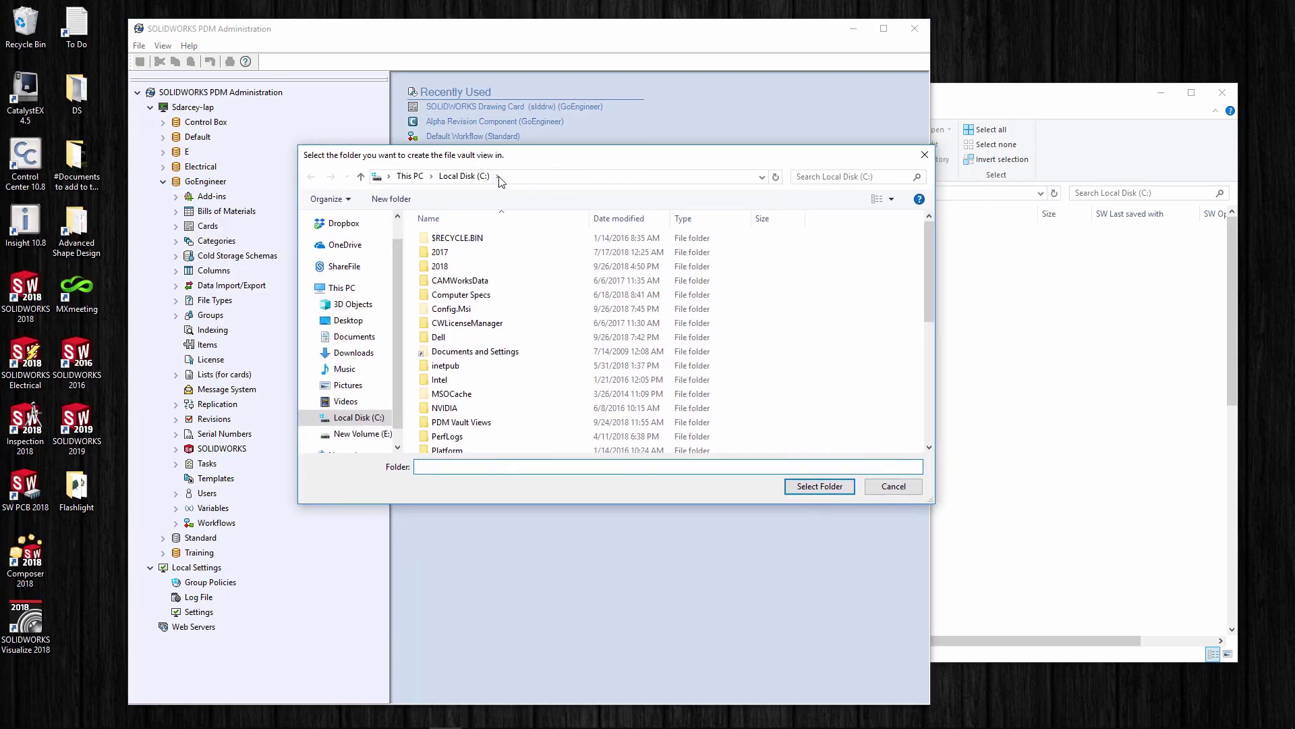
click(819, 486)
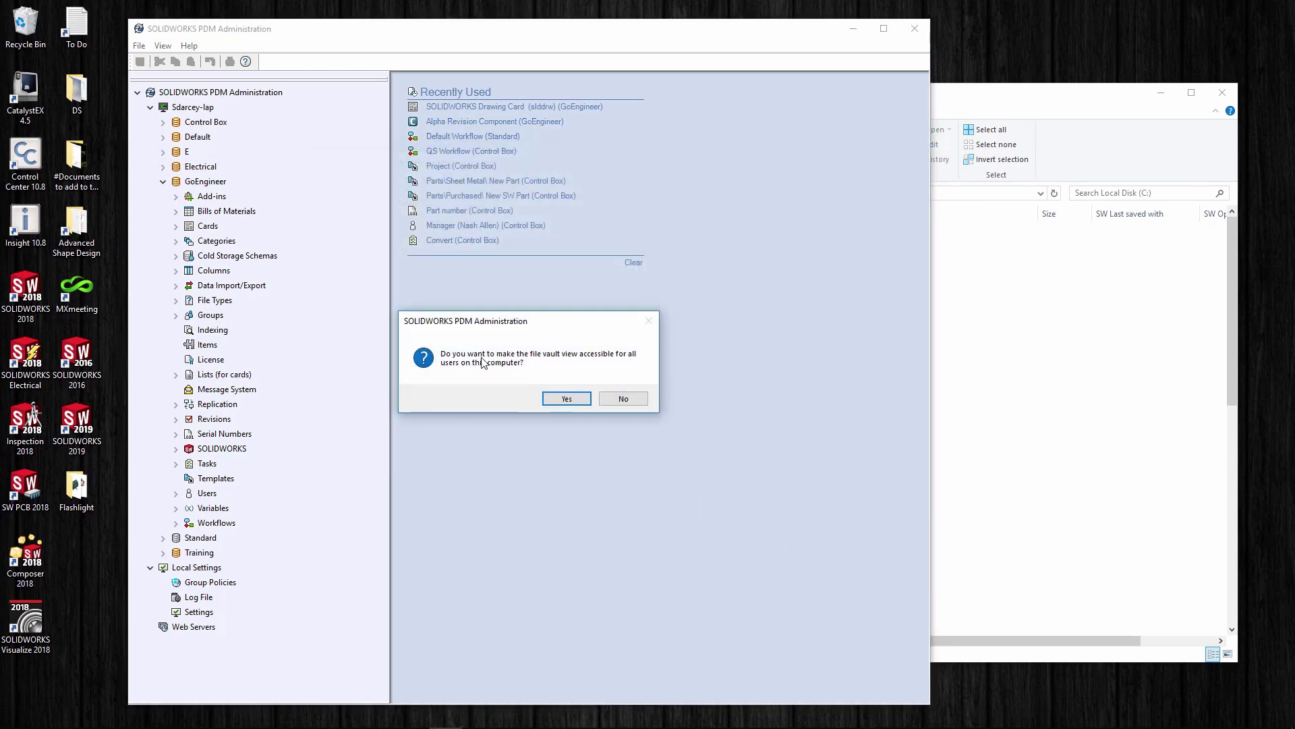
click(567, 398)
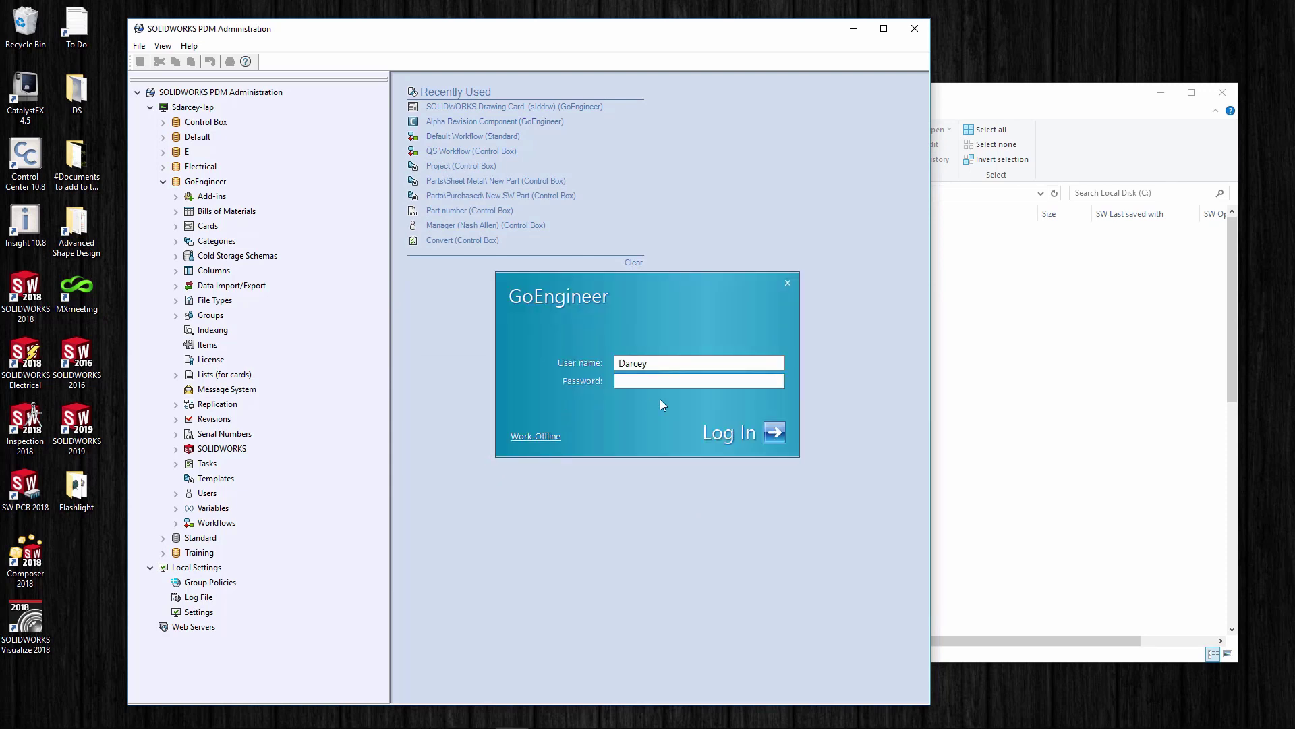
- Log in to the vault view with the administrator user name after a rejected attempt
click(759, 427)
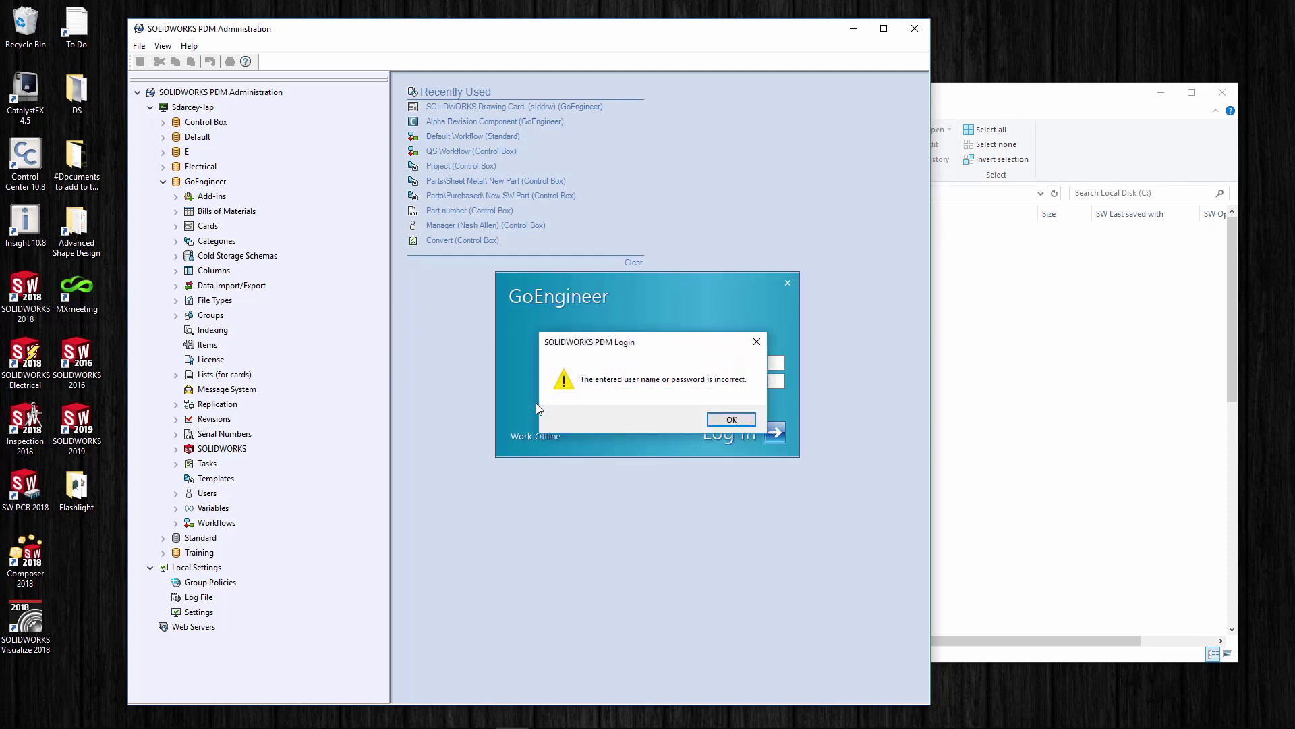
click(726, 422)
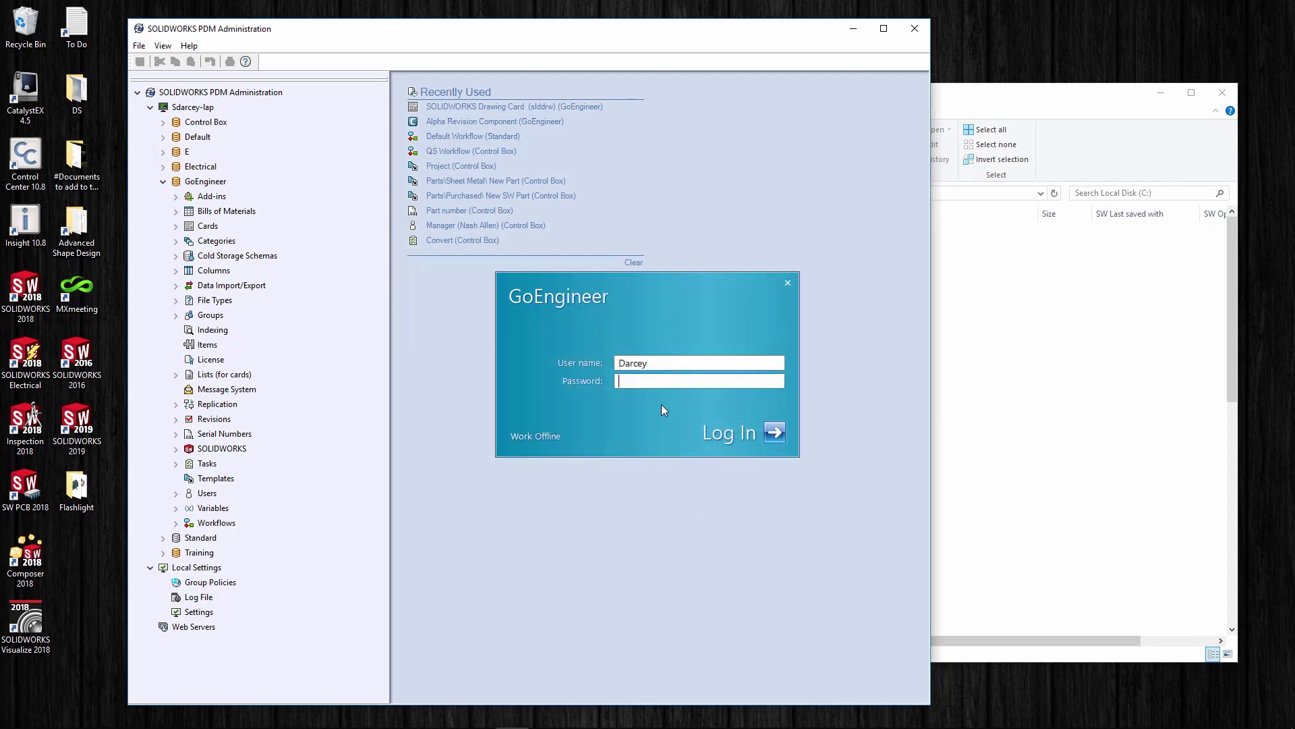
key(Return)
text(Adminm)
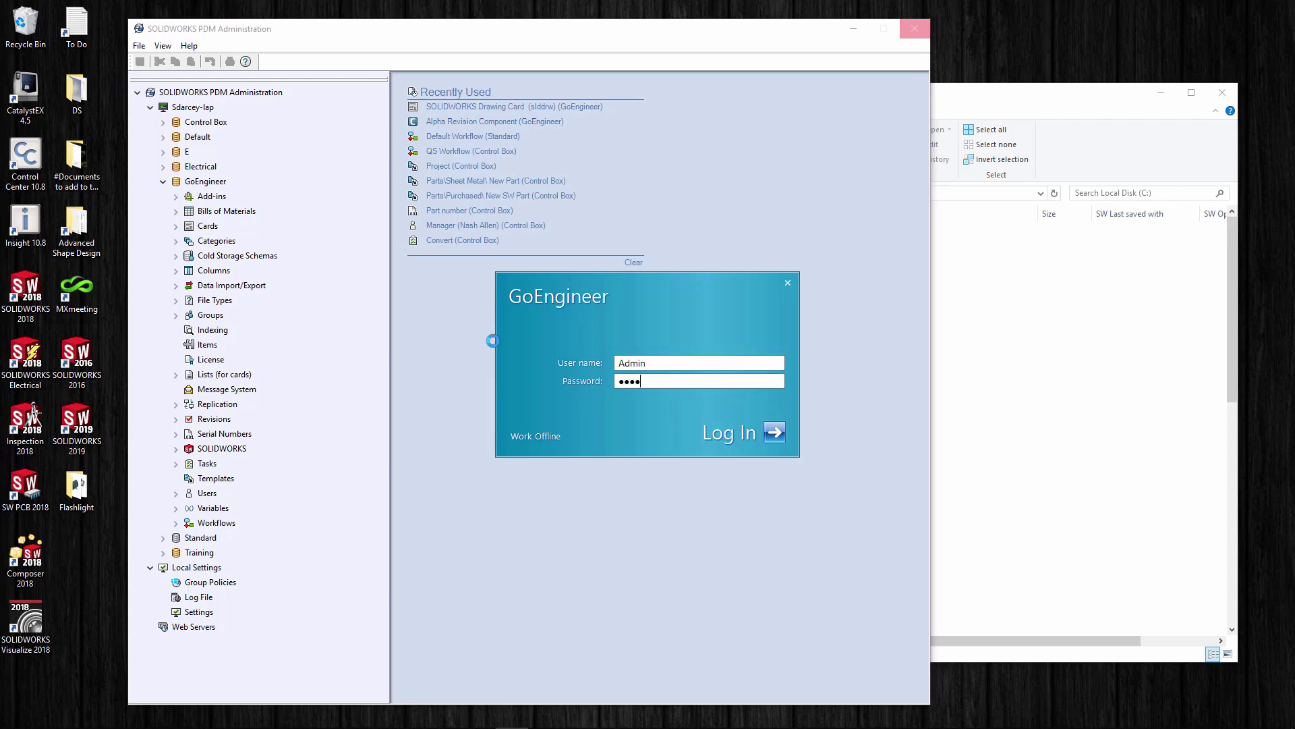
key(Return)
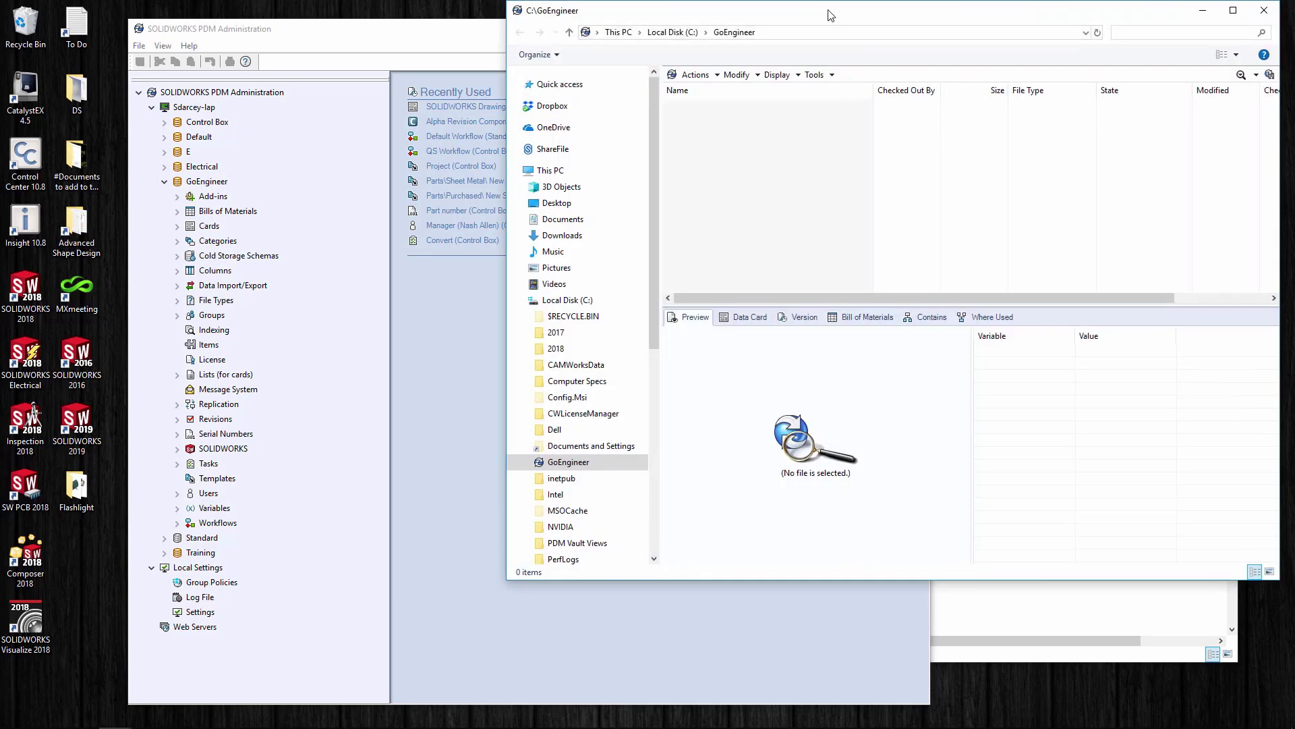
- Open the new, empty C:\GoEngineer vault folder and bring up its file-list context menu
drag(829, 18, 641, 31)
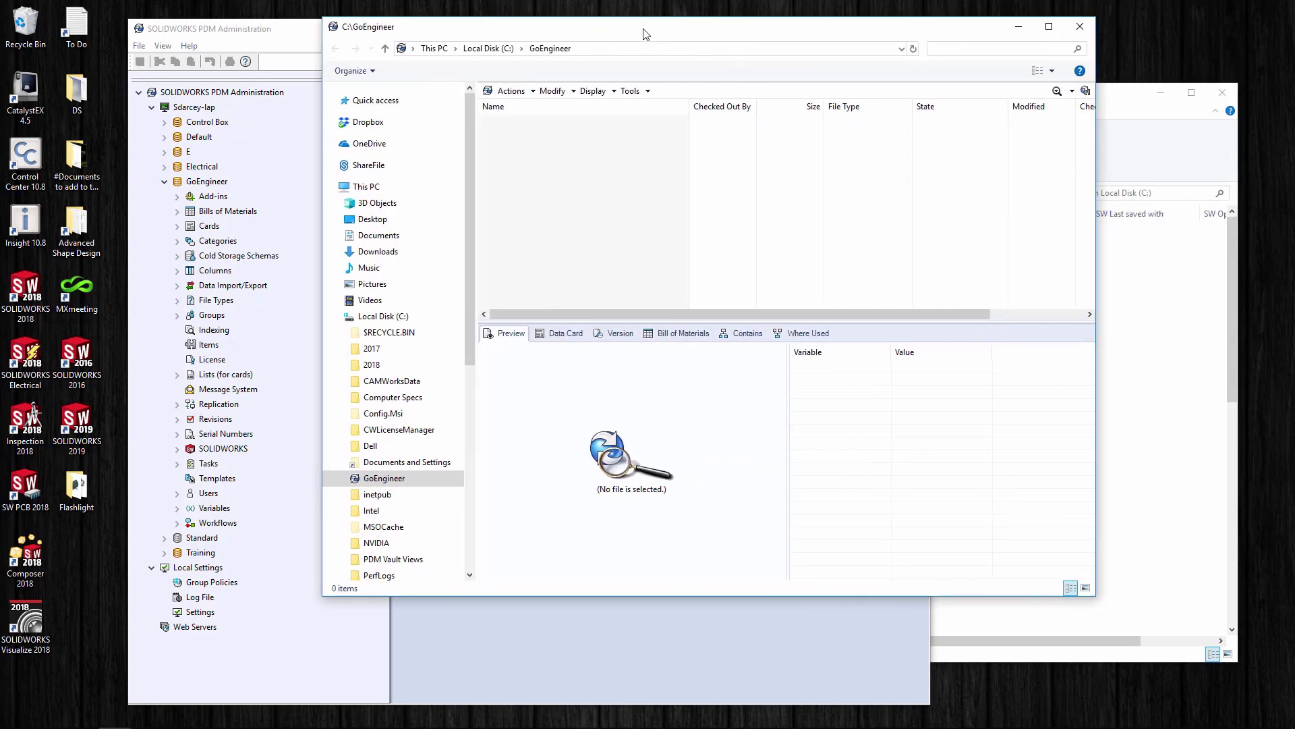
click(487, 28)
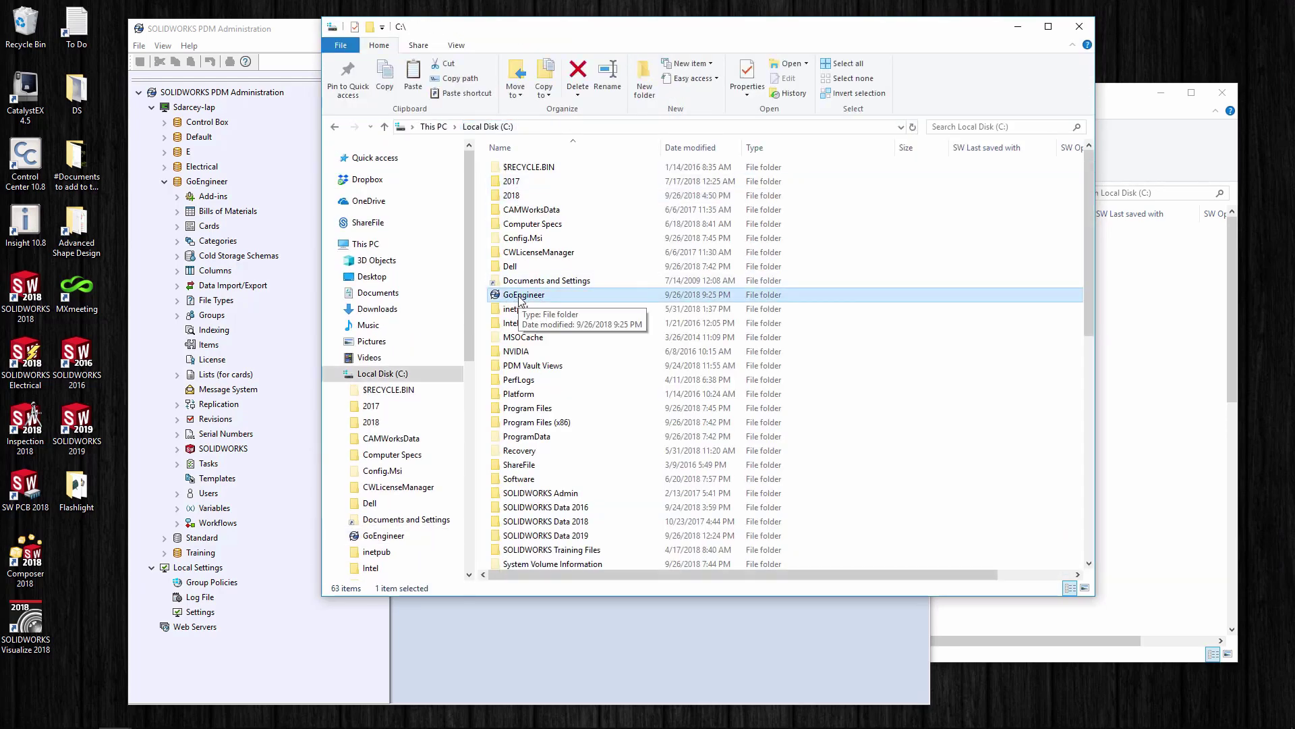
key(Return)
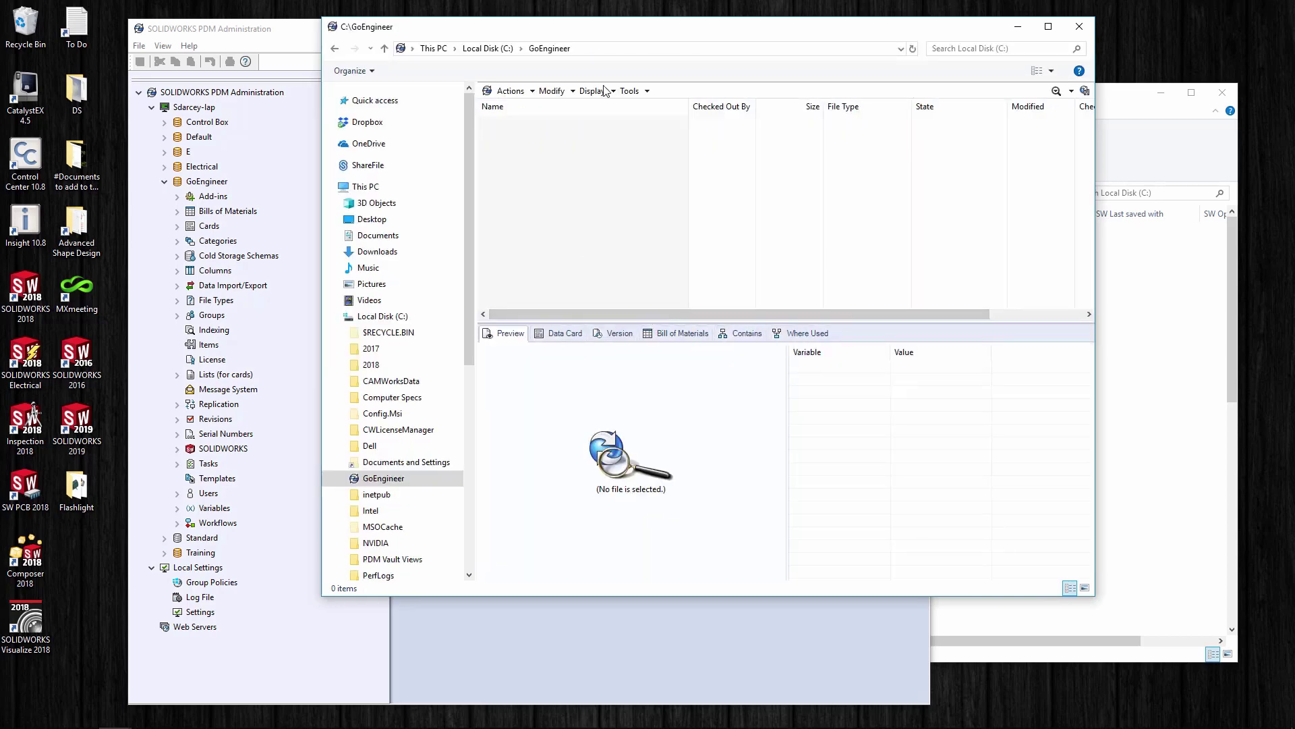
drag(619, 37, 702, 35)
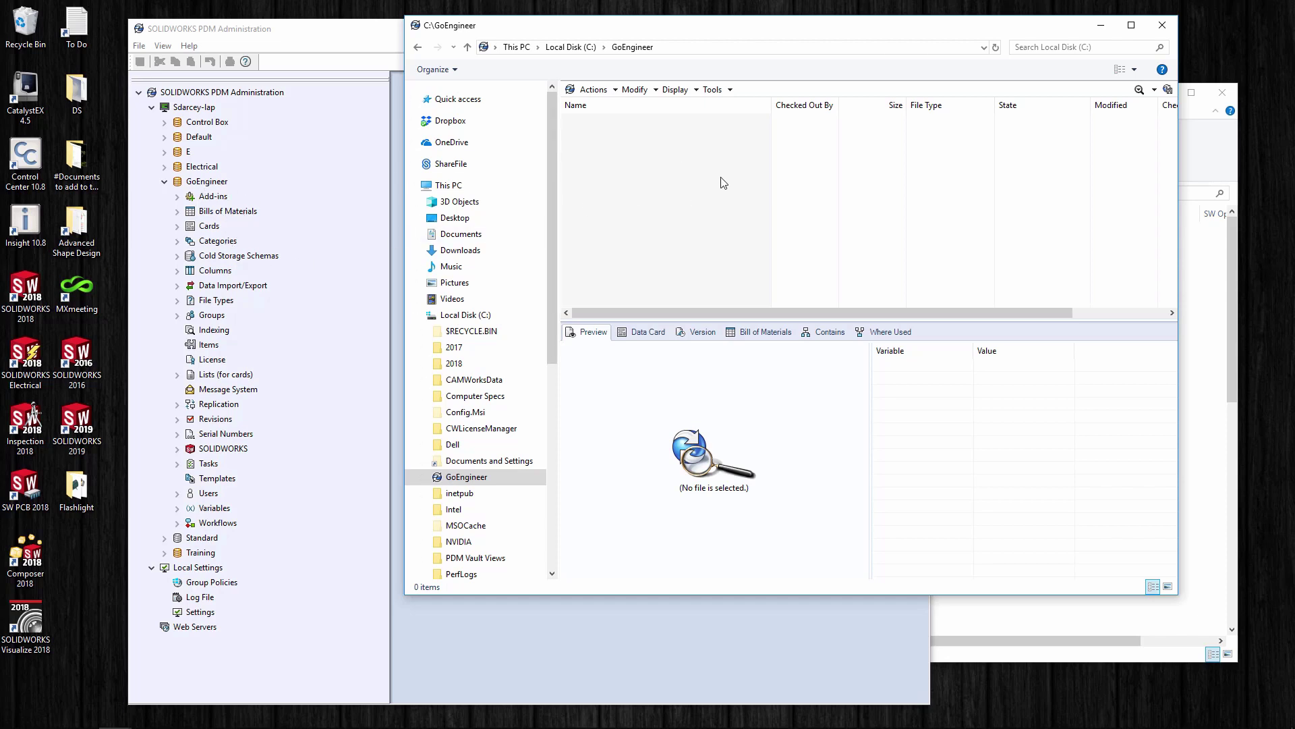
right_click(605, 148)
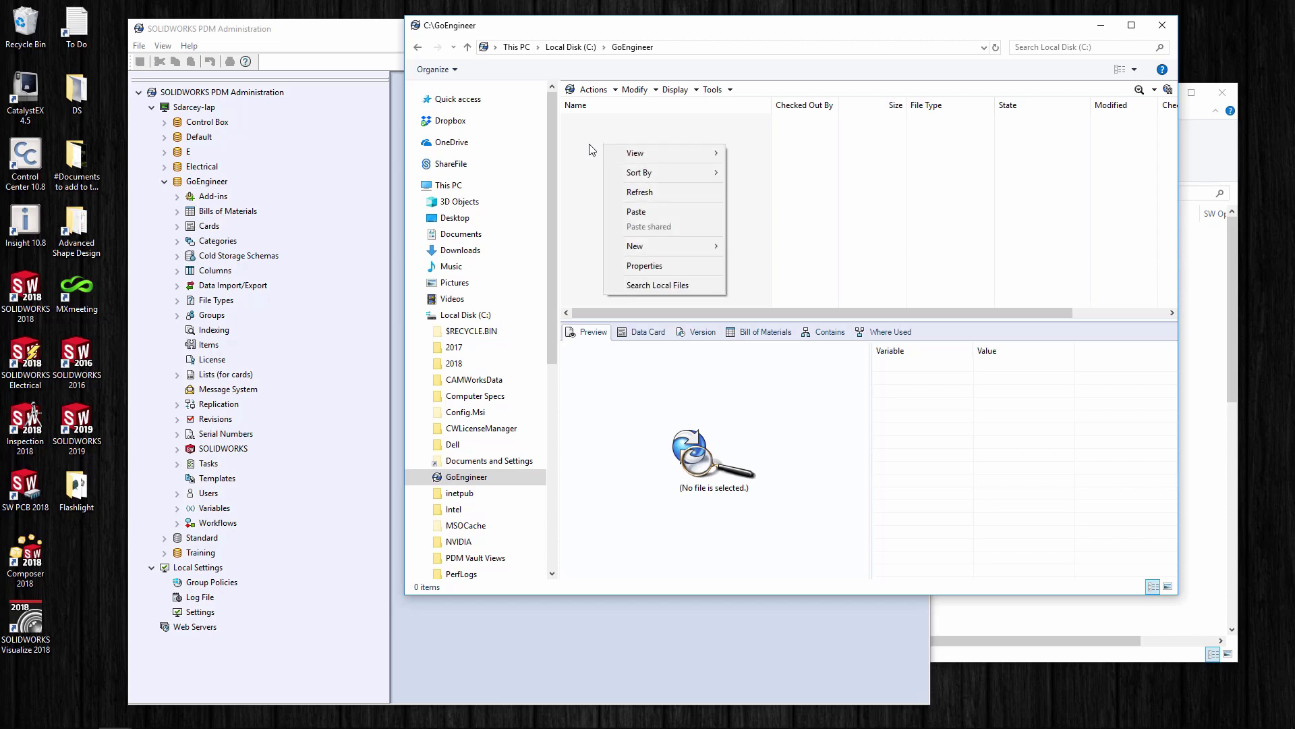
click(591, 145)
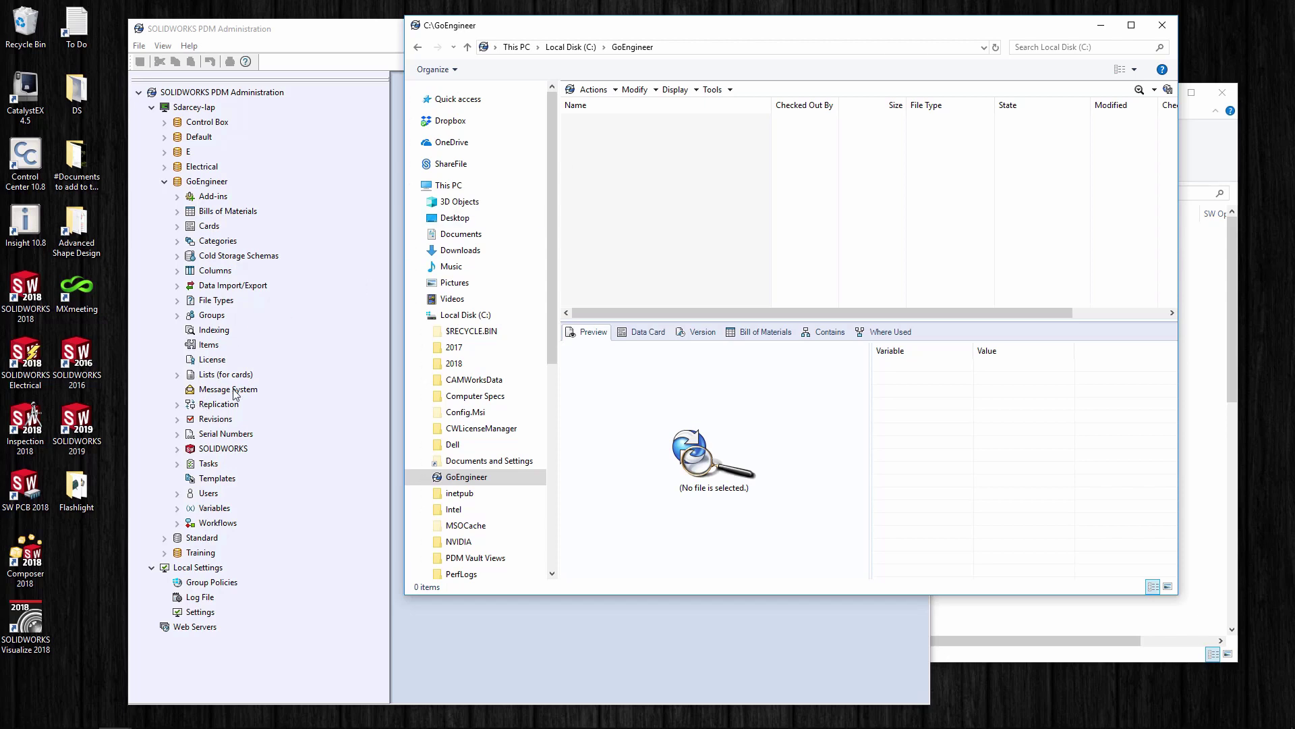
right_click(608, 152)
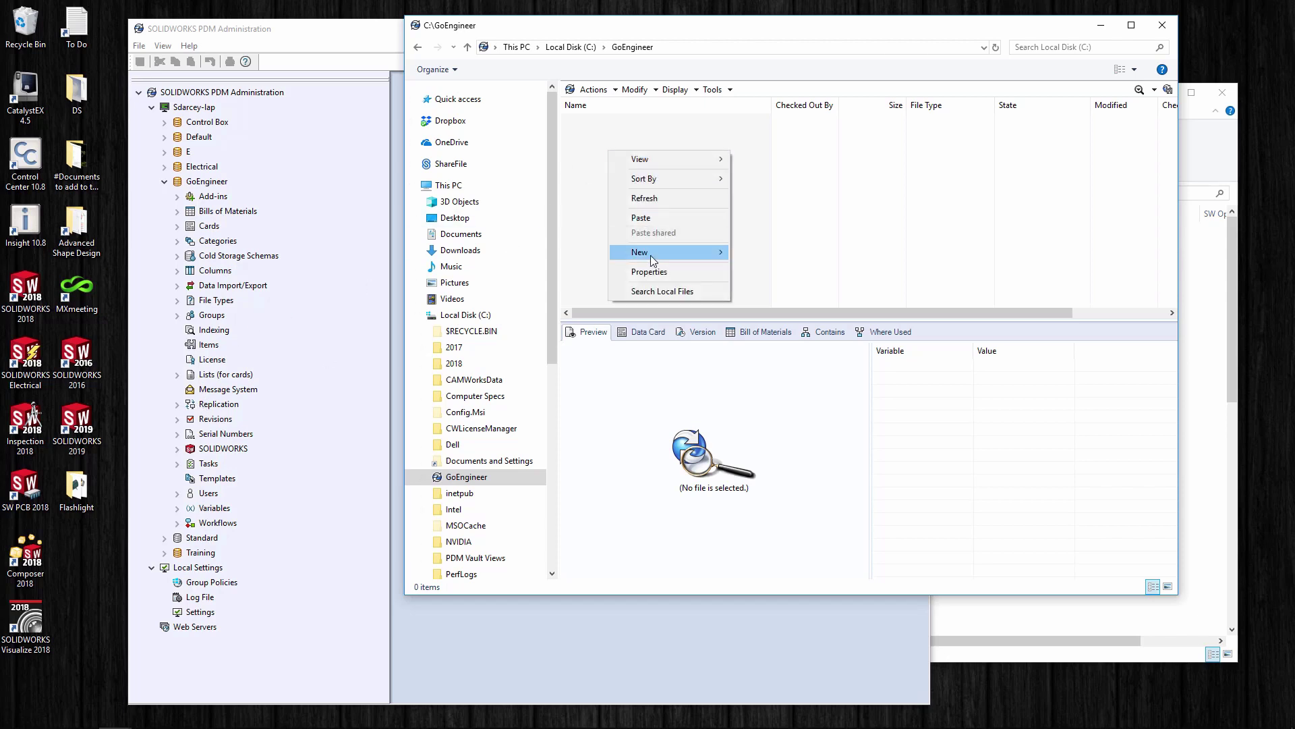
- Create two new folders, USA and China, in the GoEngineer vault root
mouse_move(652, 254)
click(764, 253)
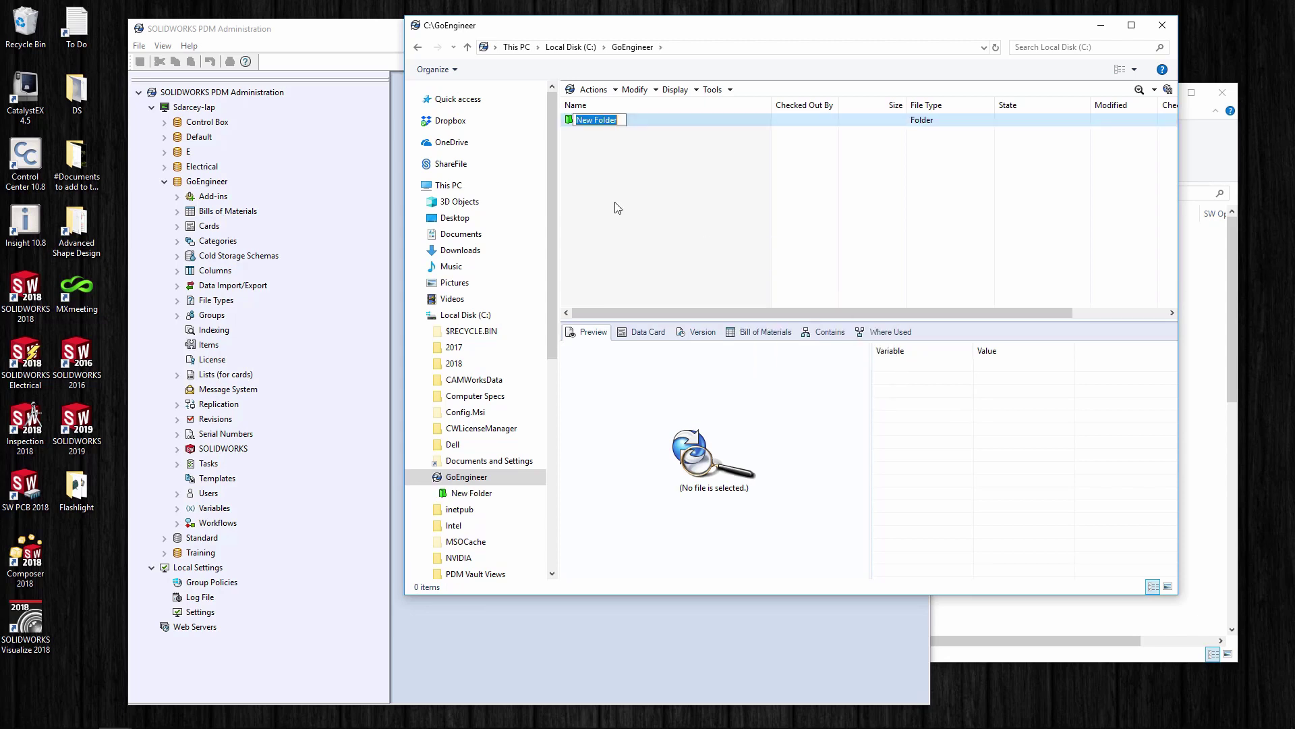
text(USA)
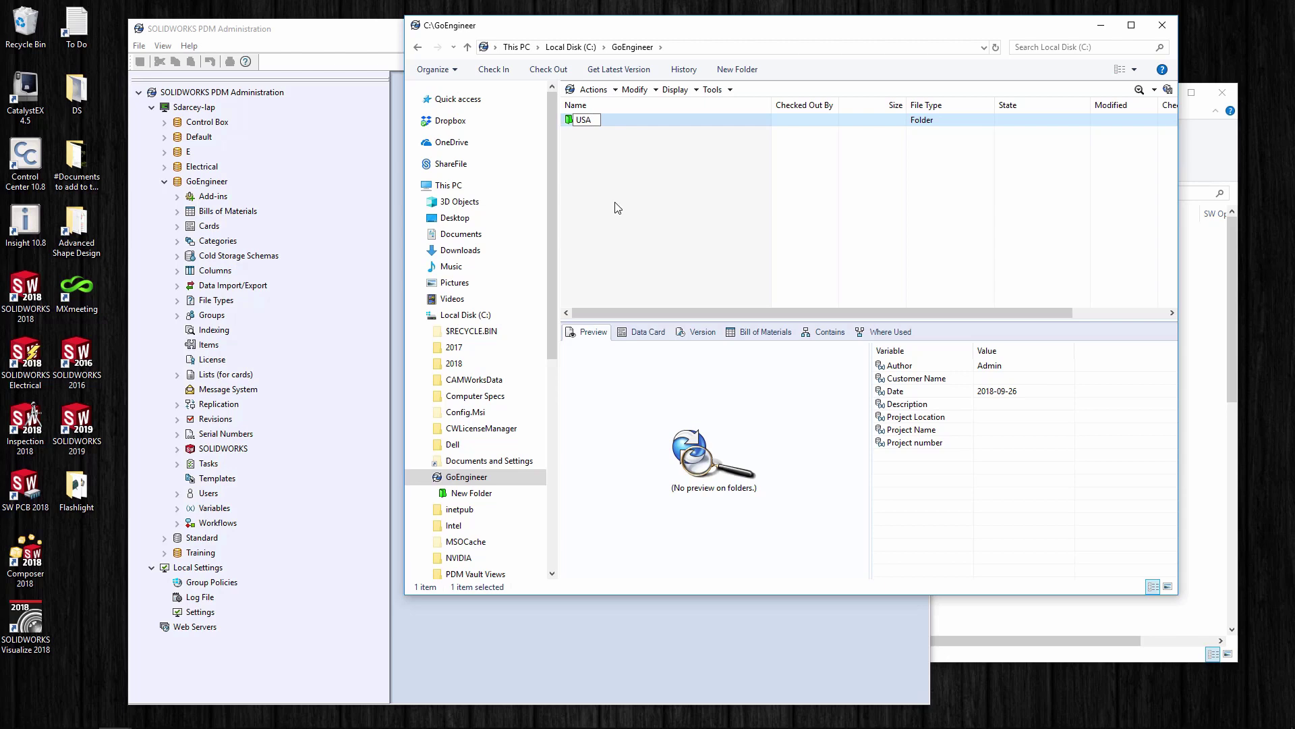
key(Return)
right_click(591, 147)
mouse_move(635, 246)
click(738, 247)
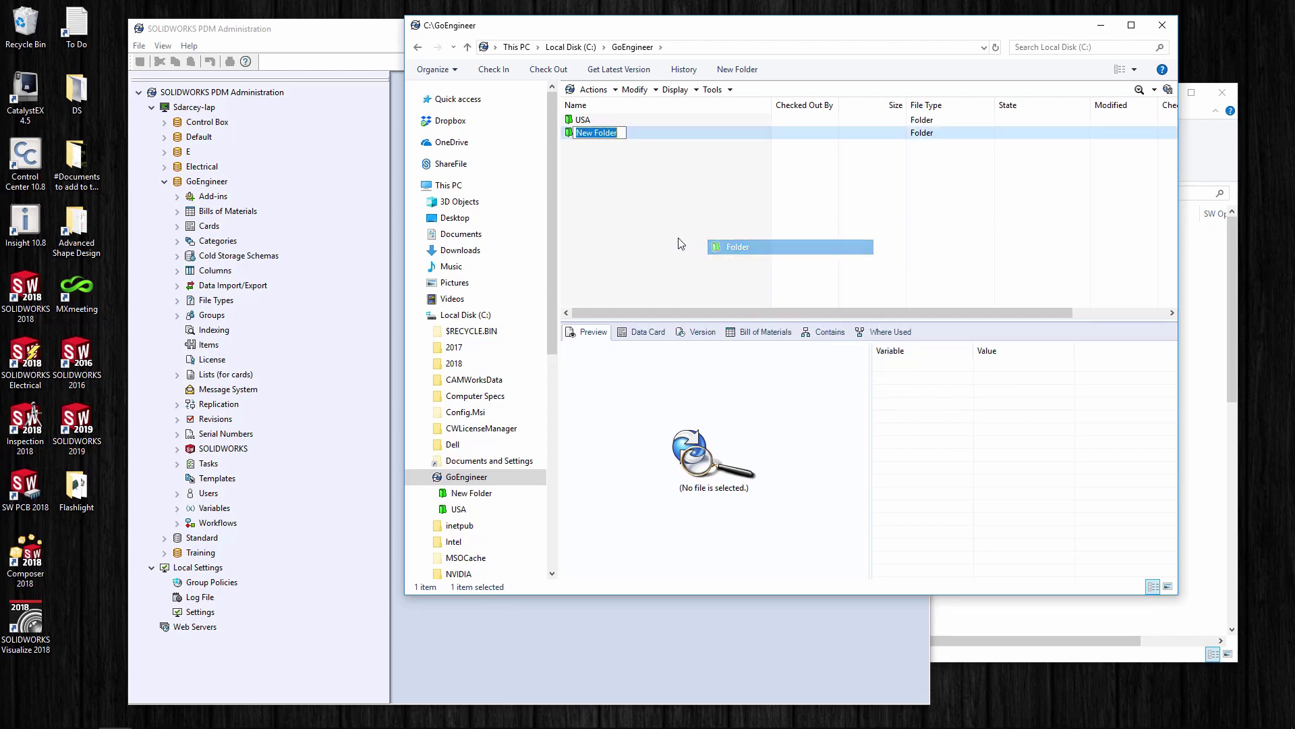
text(China)
key(Return)
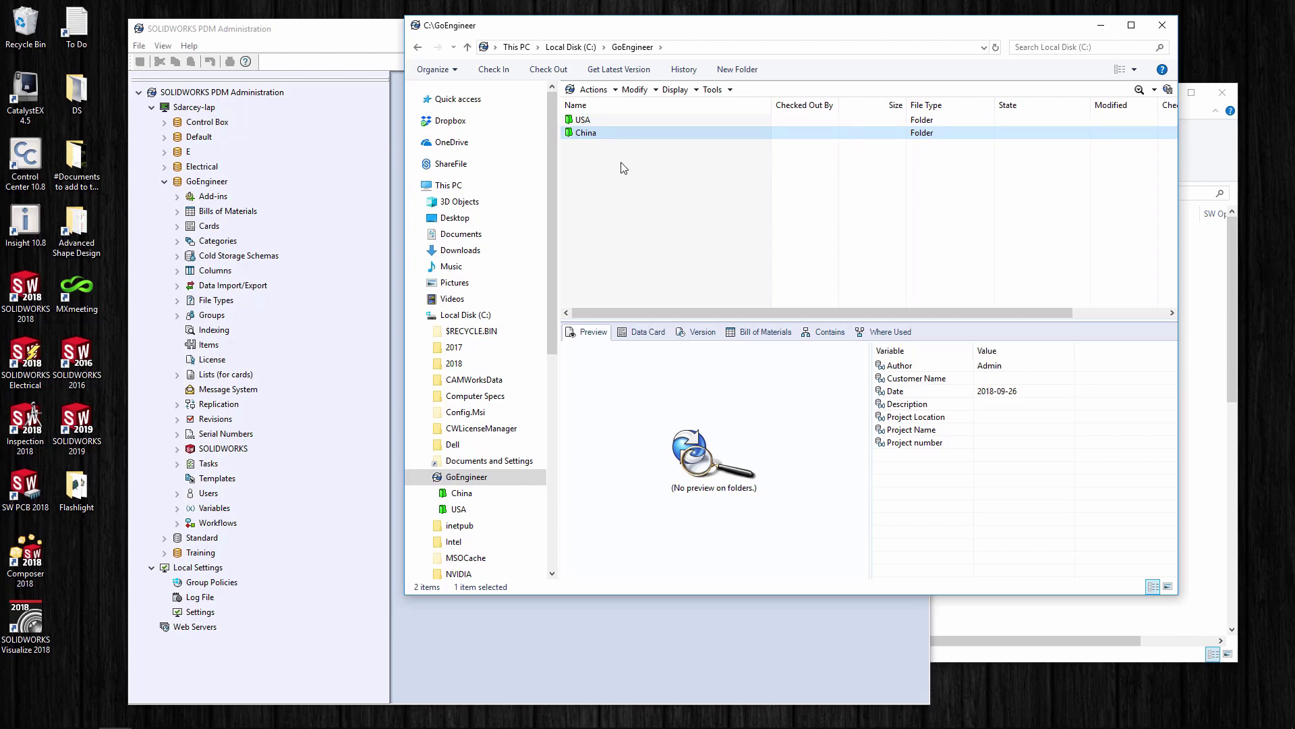
- Add a third folder named Australia to the vault root
right_click(597, 160)
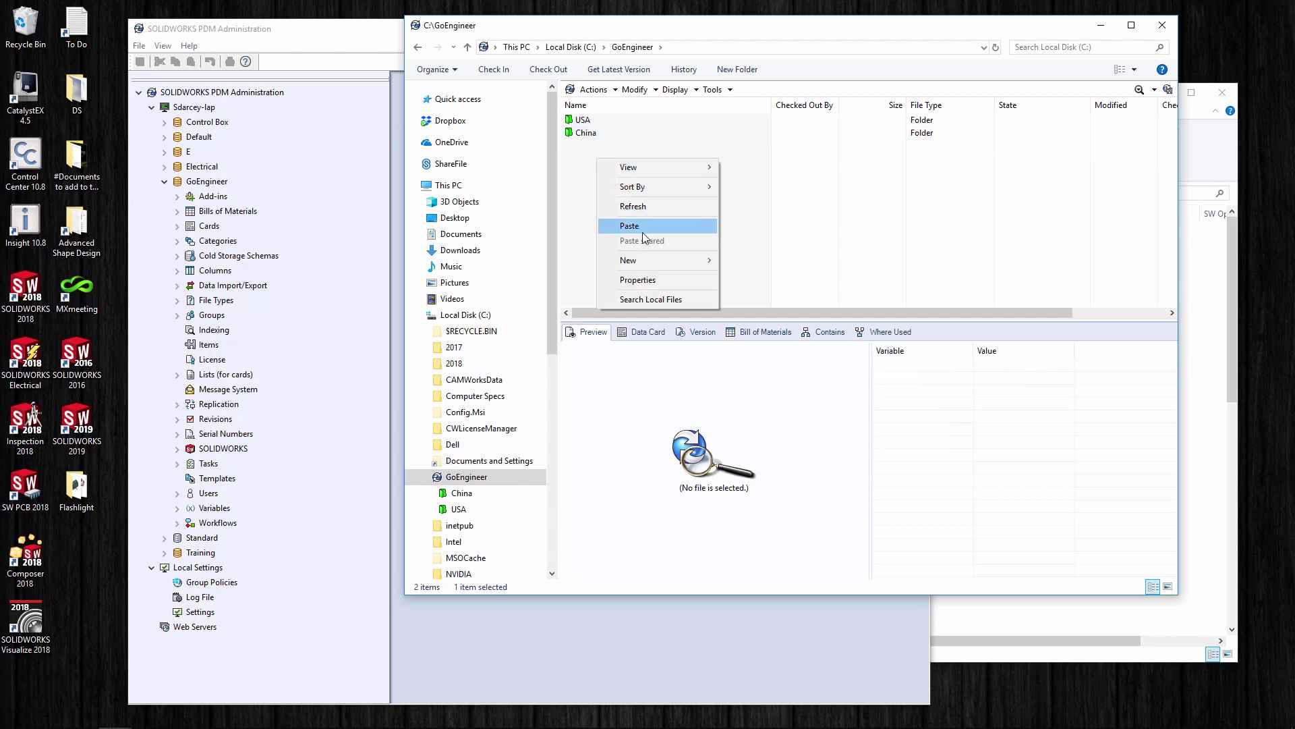
mouse_move(648, 261)
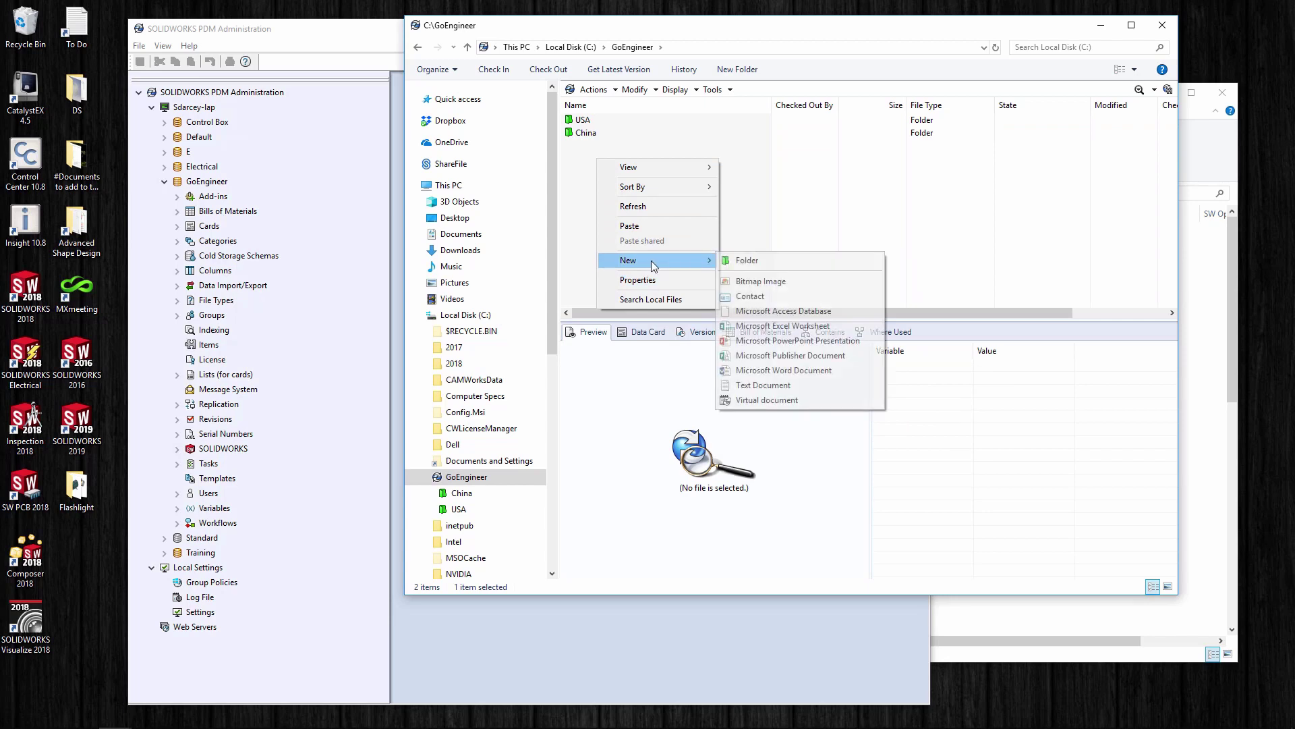
click(746, 261)
text(Au)
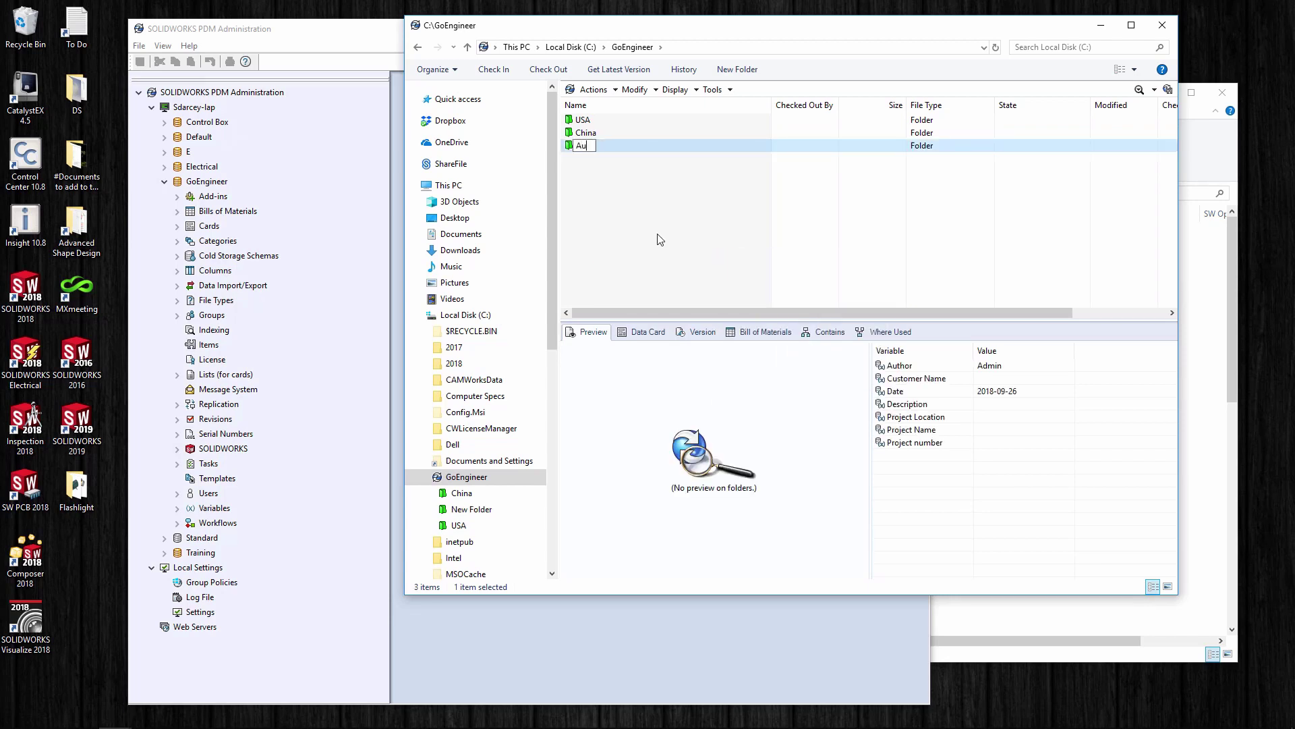
text(stralia)
key(Return)
click(601, 192)
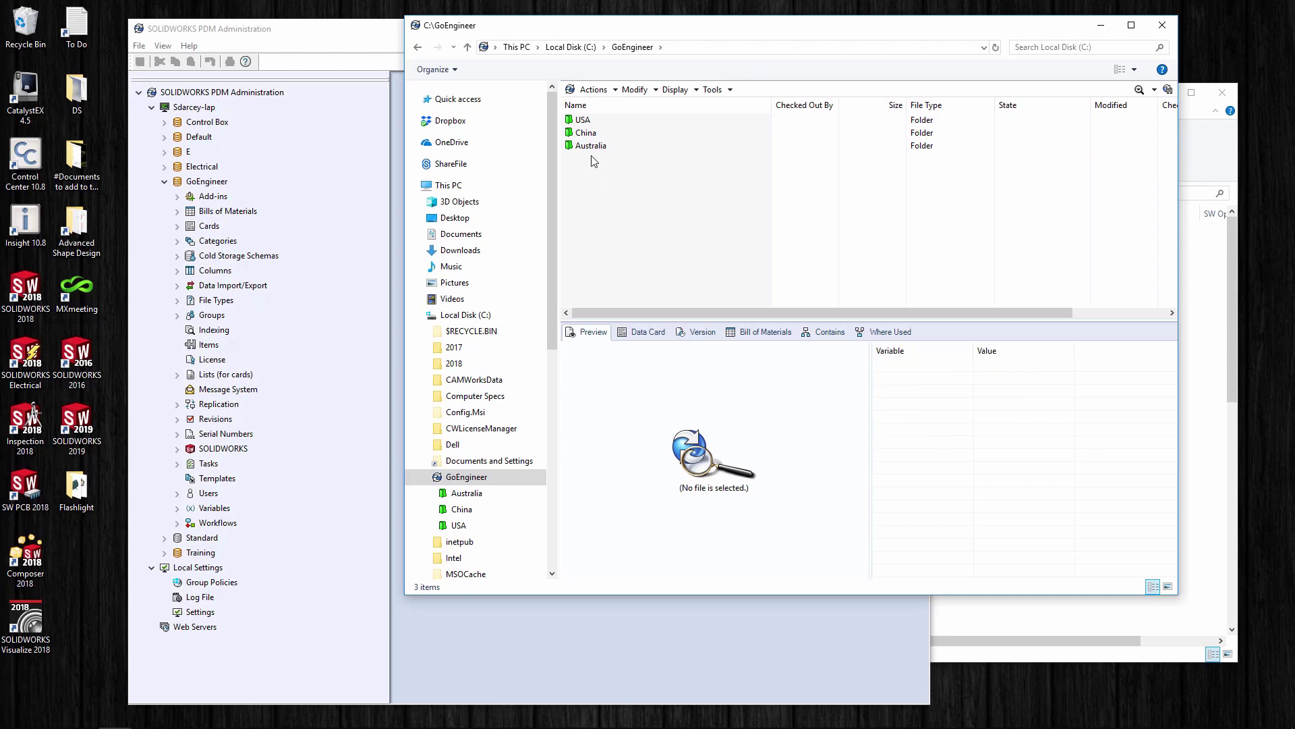
double_click(580, 121)
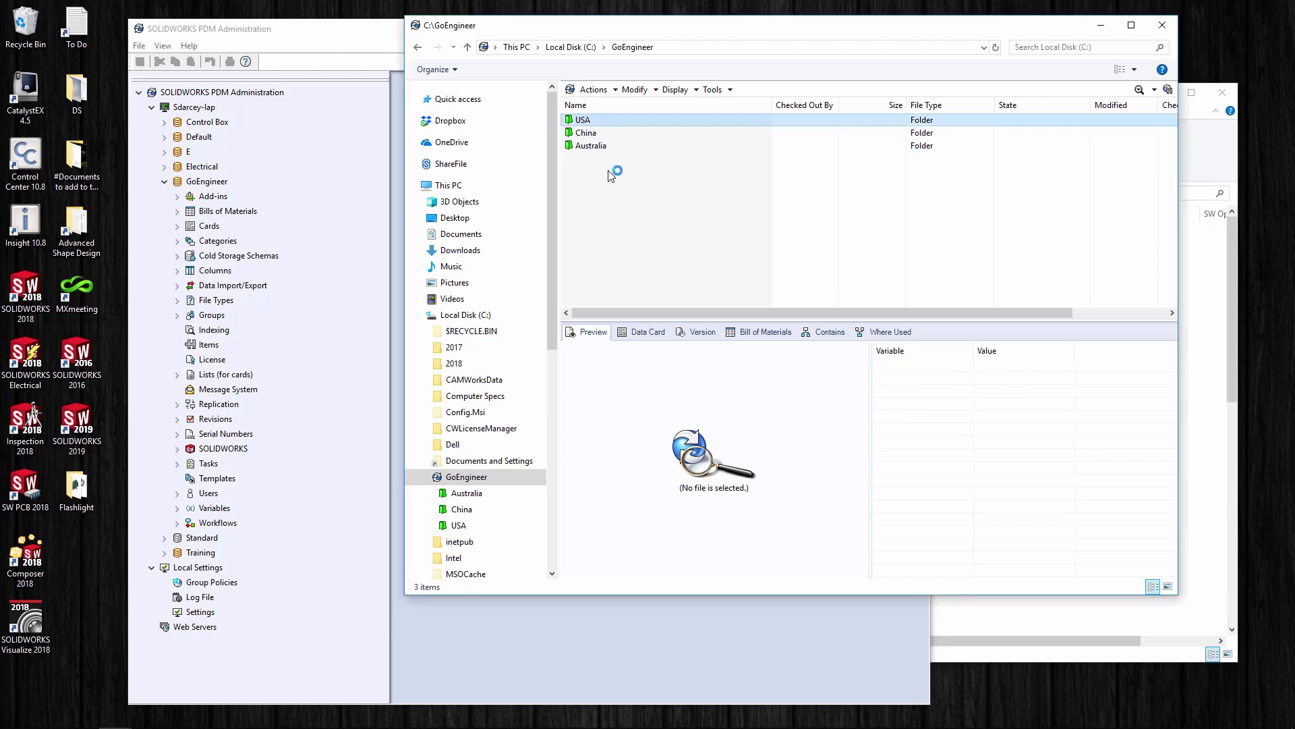
- Make a new folder named Designs inside USA, then go back to the GoEngineer root
right_click(606, 136)
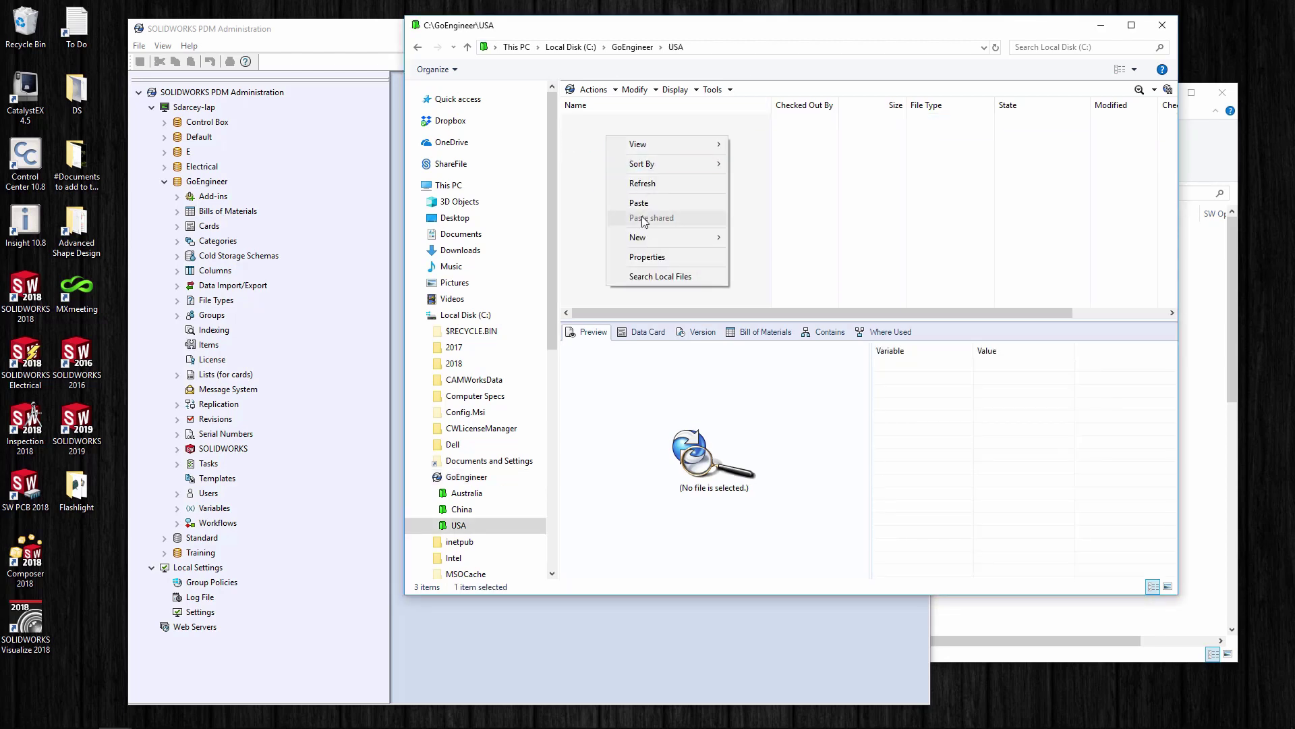
mouse_move(642, 240)
click(745, 238)
text(Design)
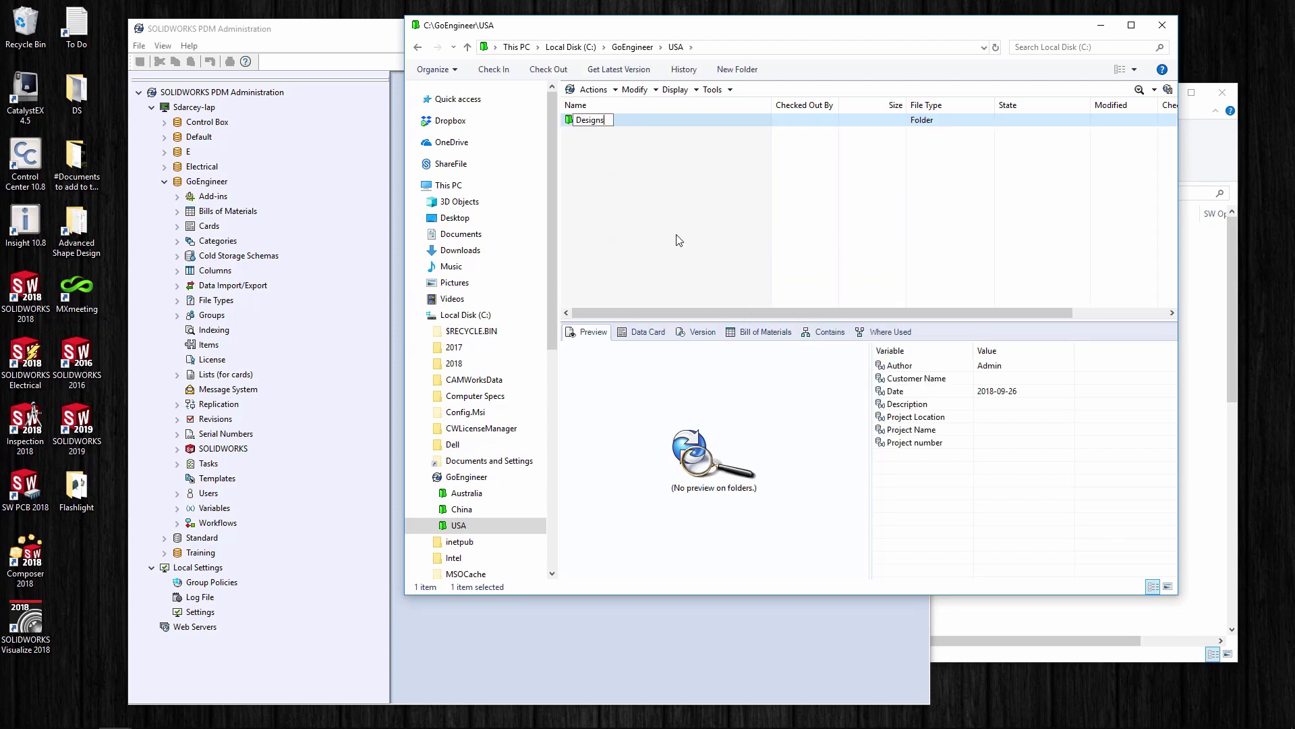
text(s)
key(Return)
click(633, 48)
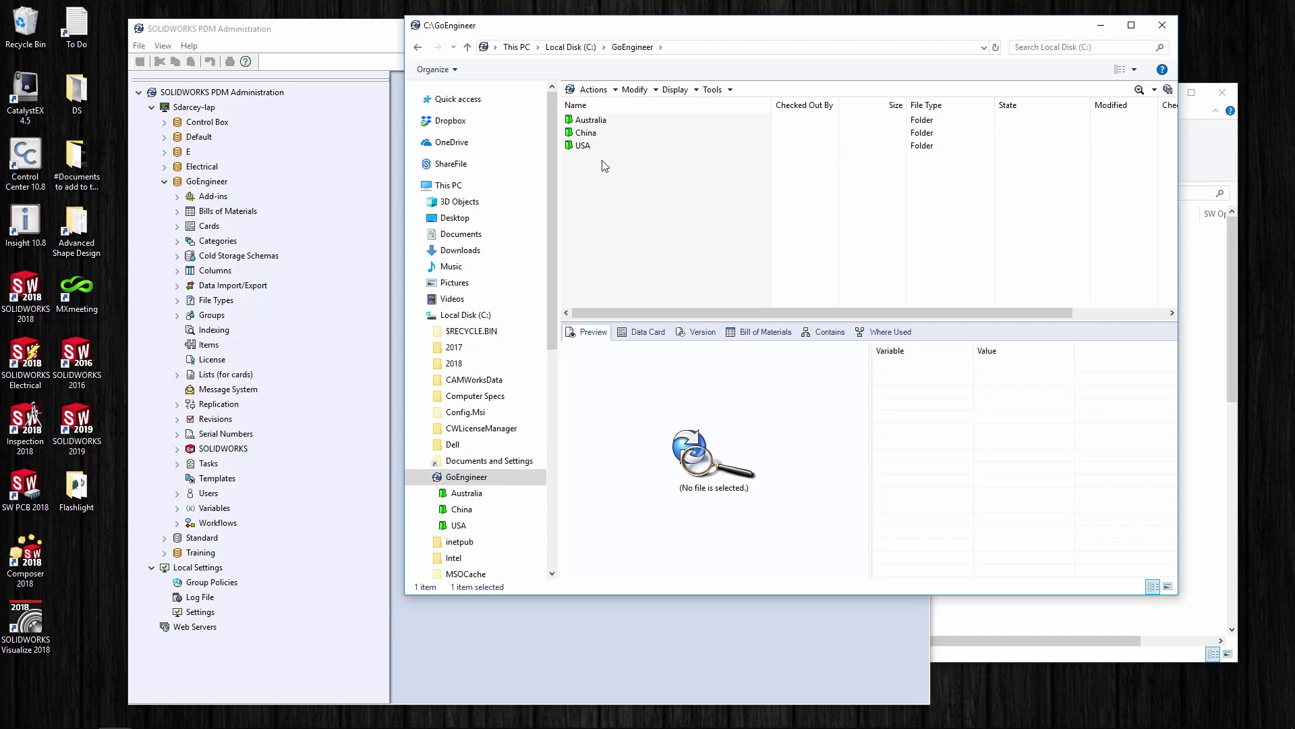
right_click(587, 174)
- Create a new folder named 'Global Templates' in the GoEngineer root
mouse_move(688, 271)
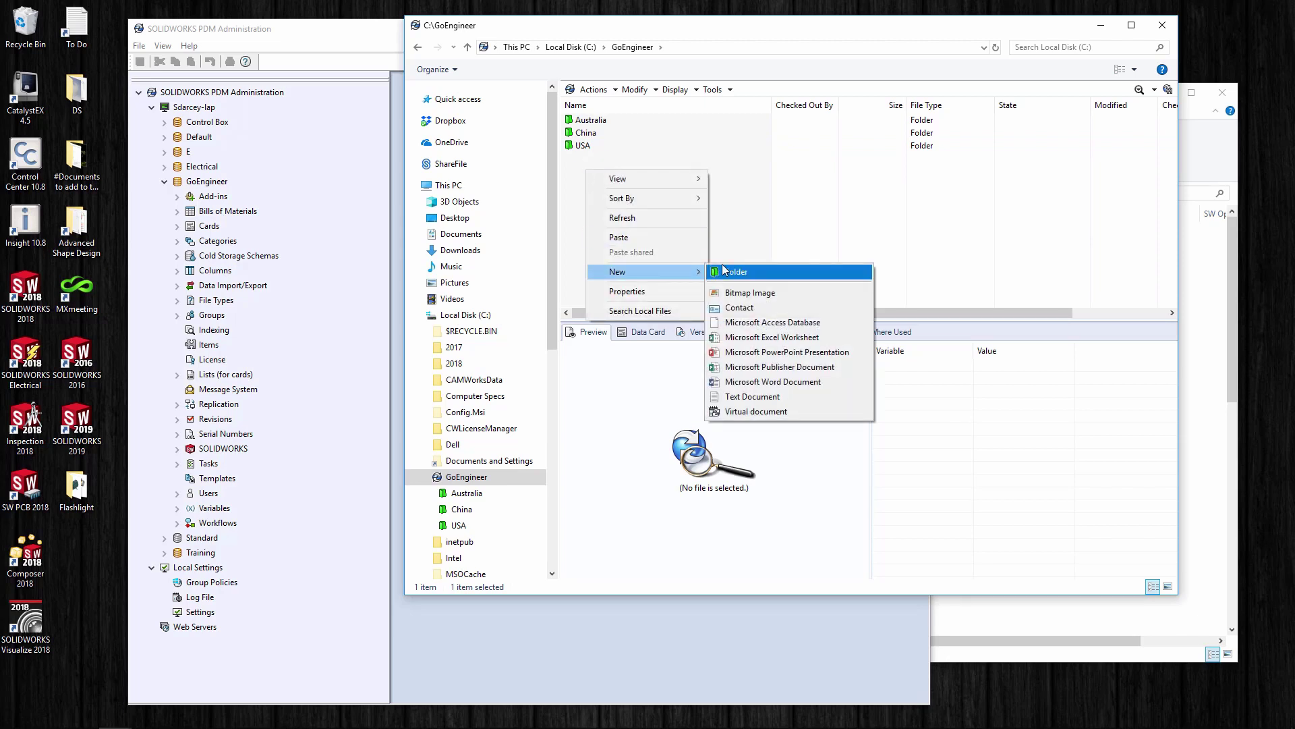
click(732, 271)
text(Global )
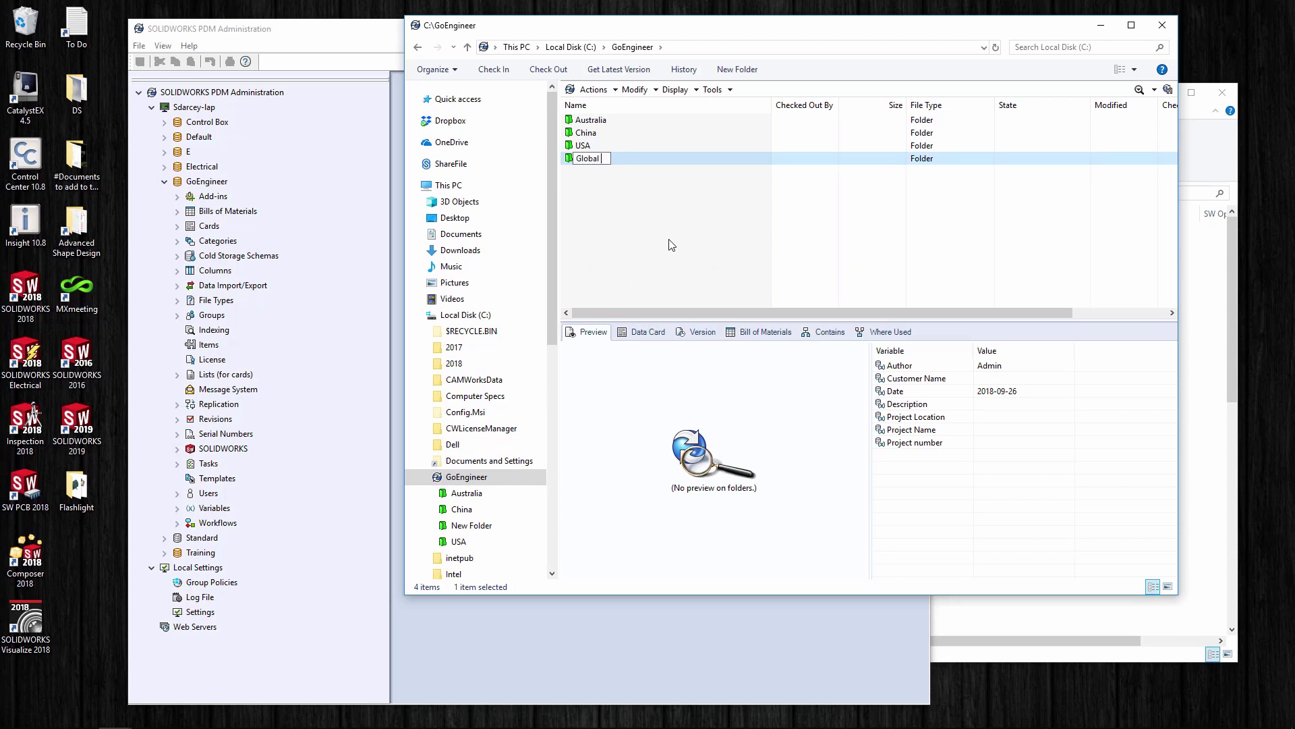
text(Templates)
key(Return)
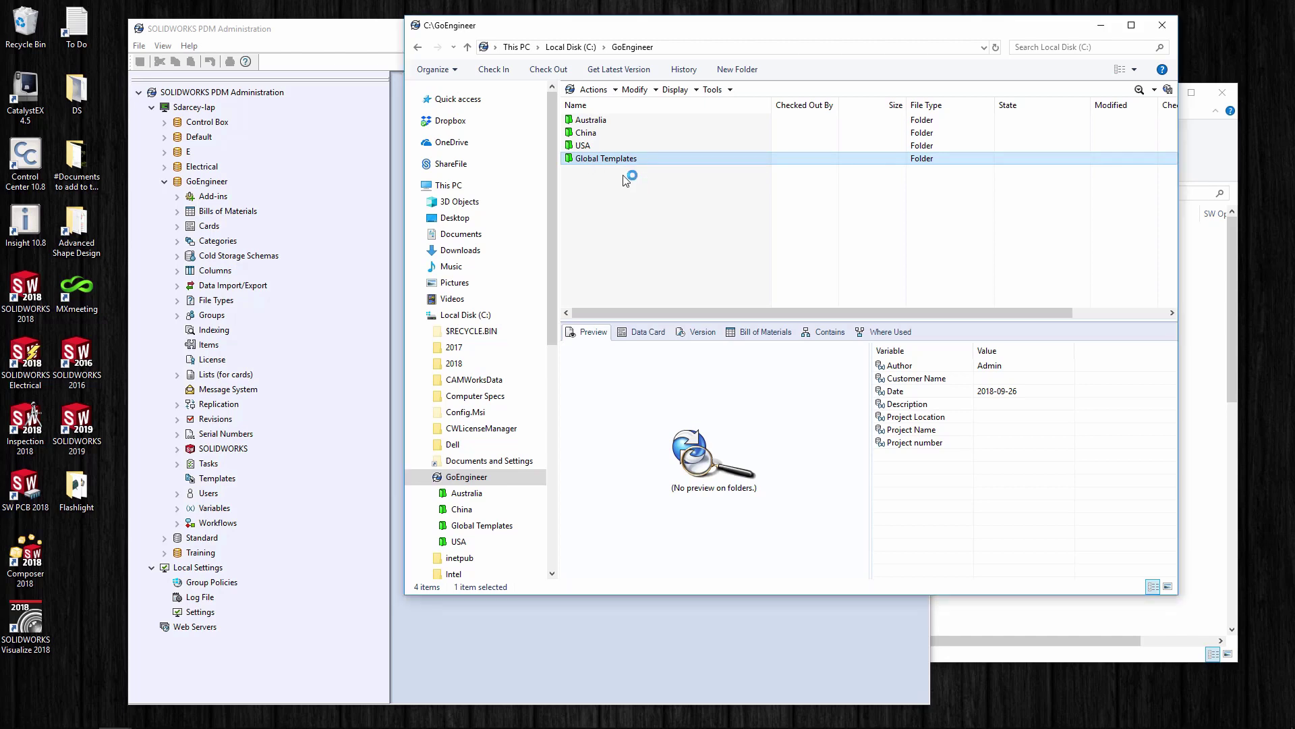
- Inside Global Templates, create a folder named 'SolidWorks Templates', then bring up SOLIDWORKS 2018
double_click(616, 159)
right_click(609, 144)
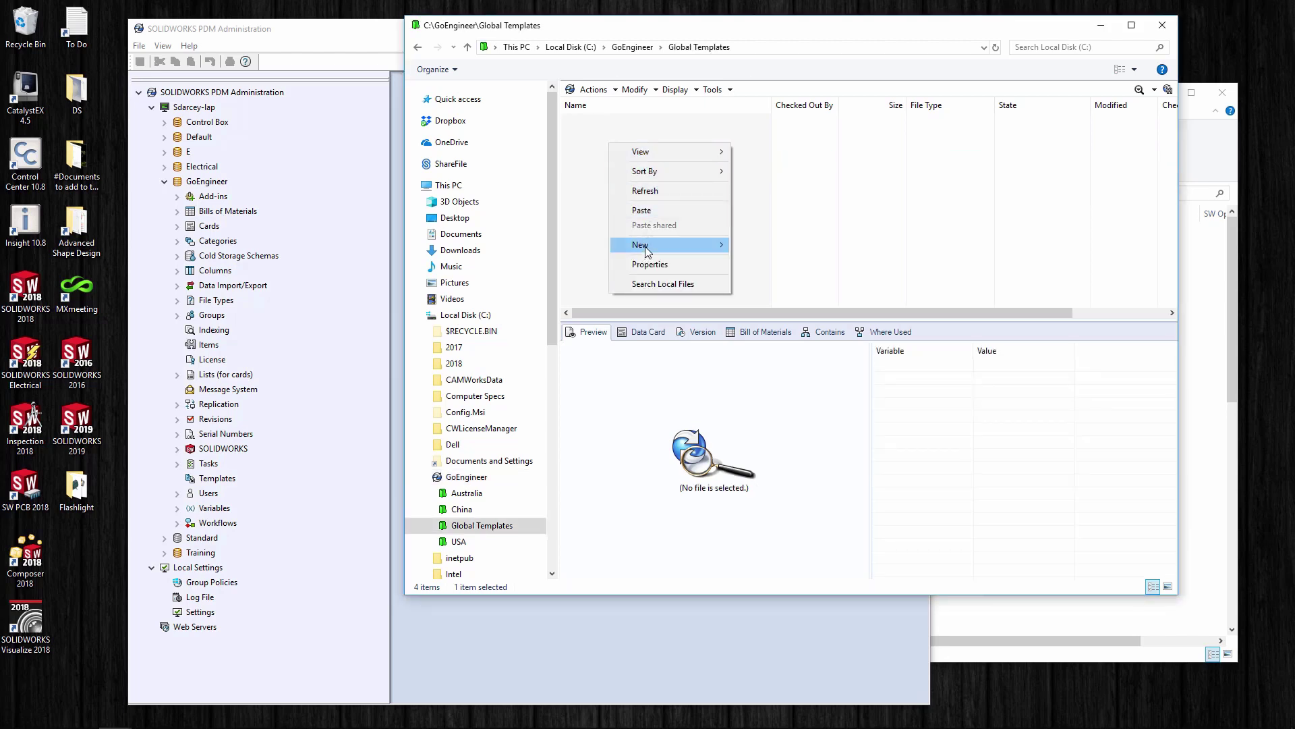
mouse_move(709, 245)
click(752, 244)
text(SolidWorks)
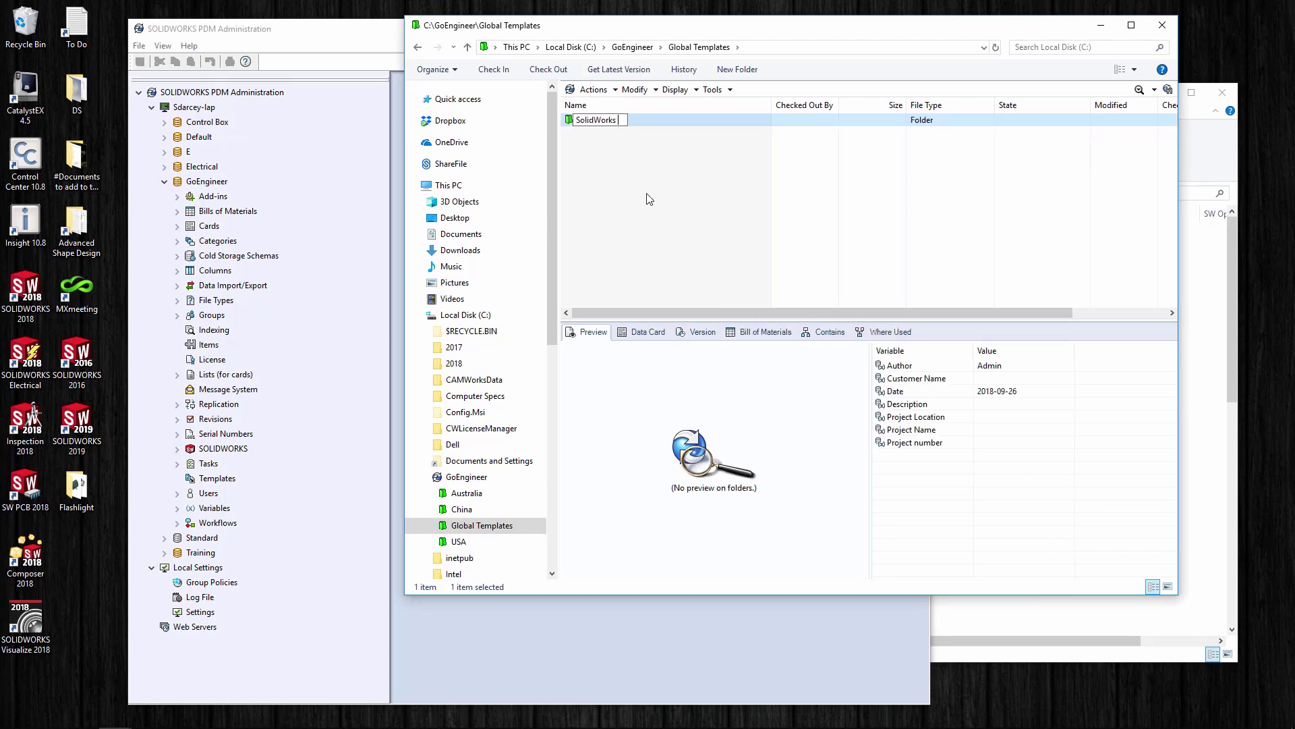
text(Templates)
key(Return)
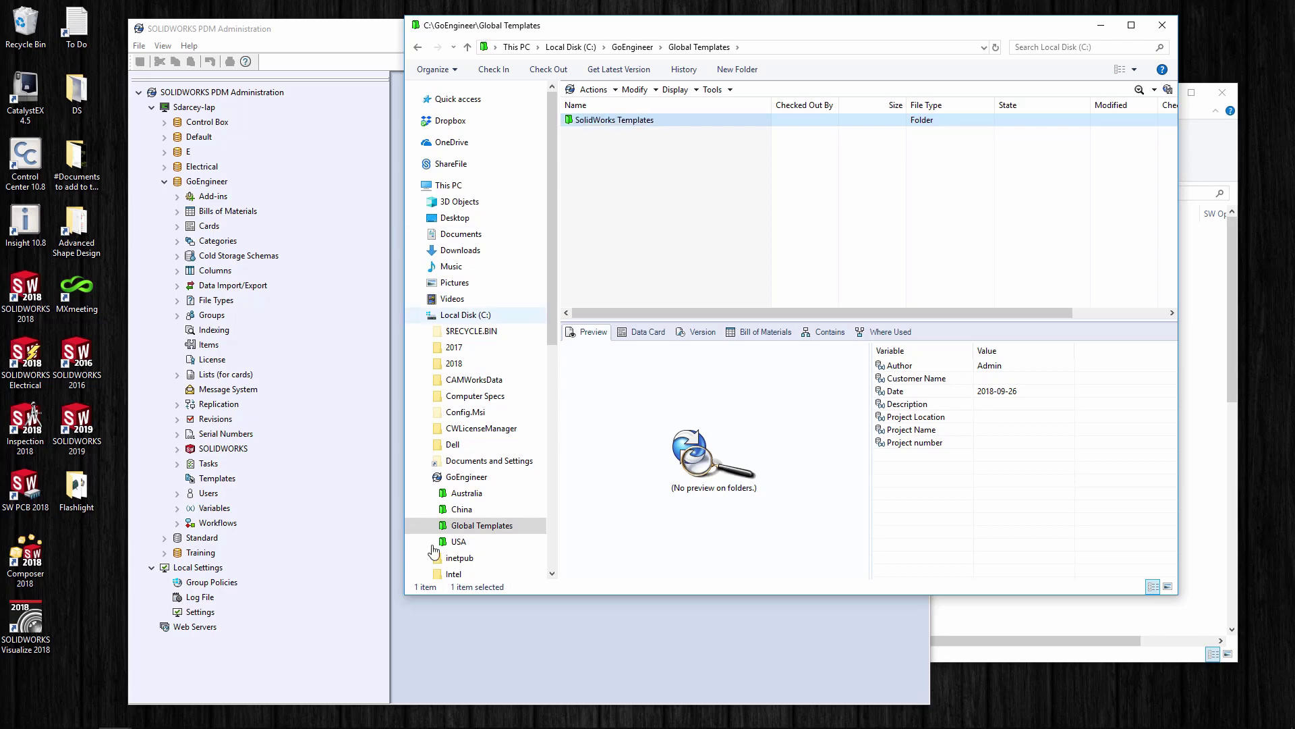
click(415, 714)
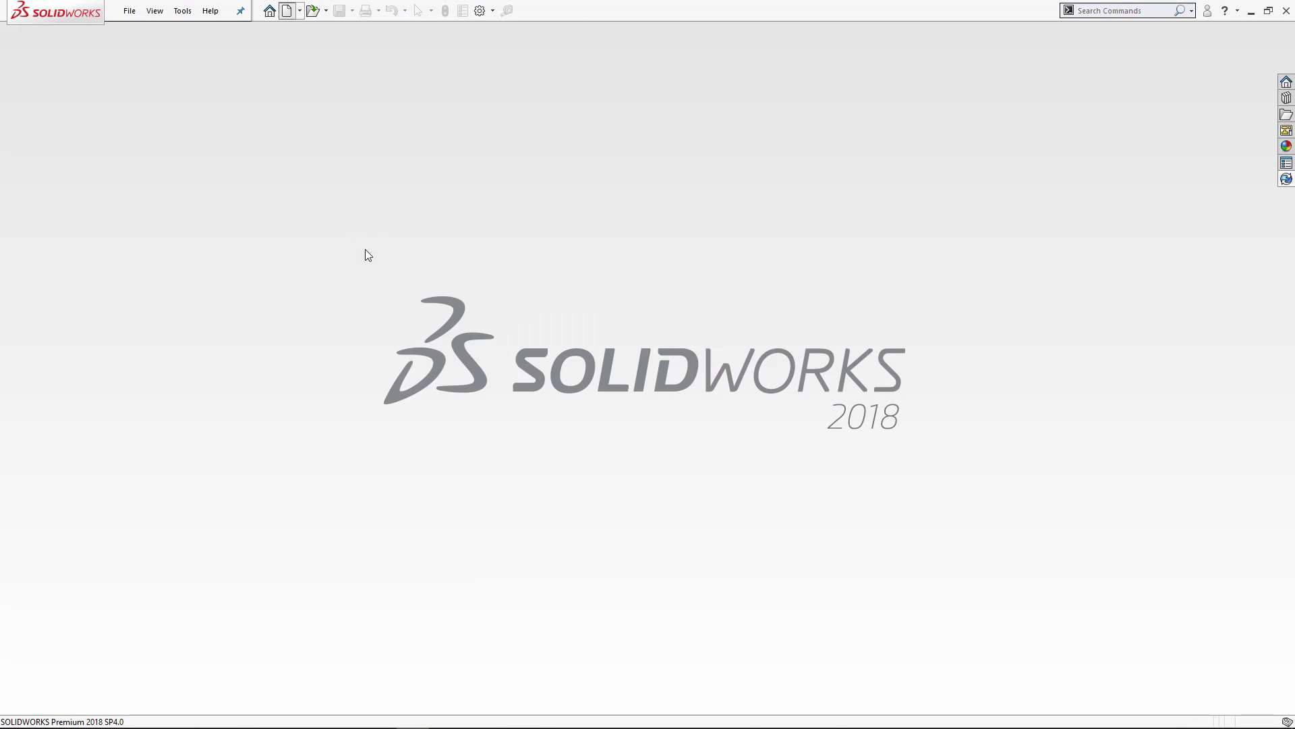
key(ctrl+n)
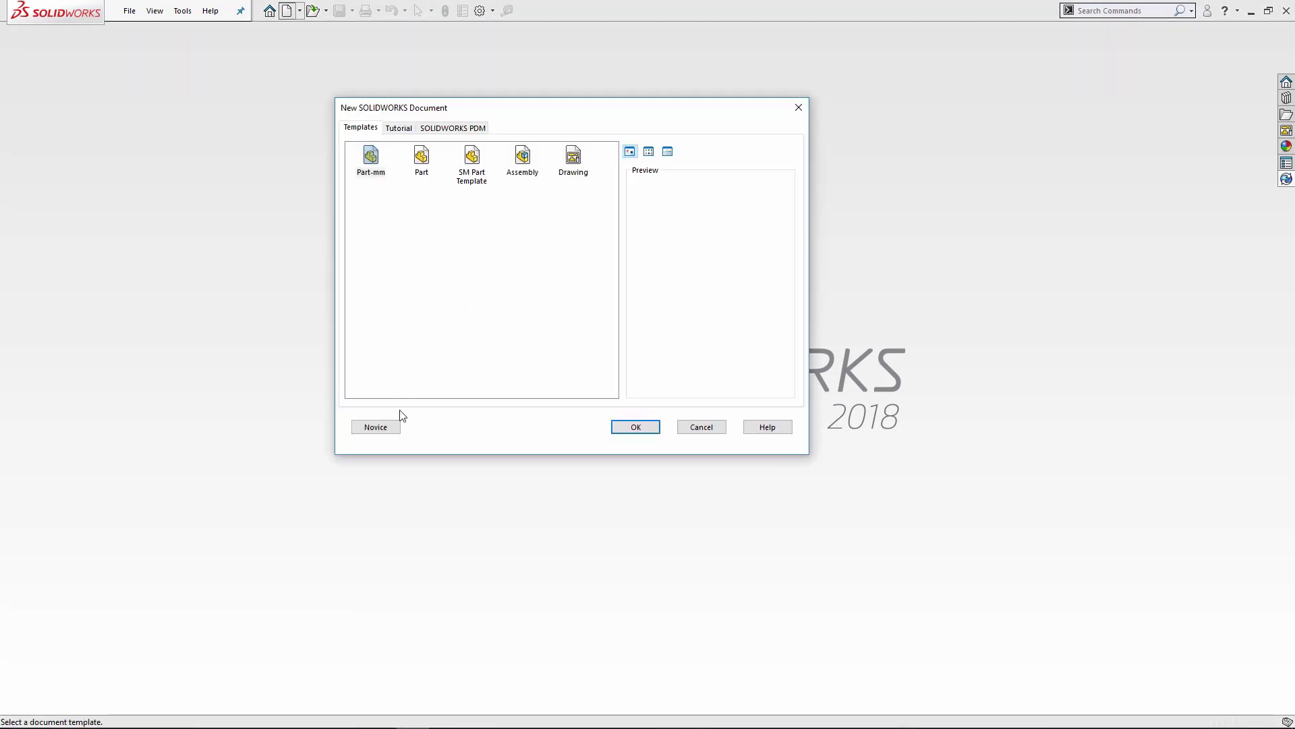
click(387, 430)
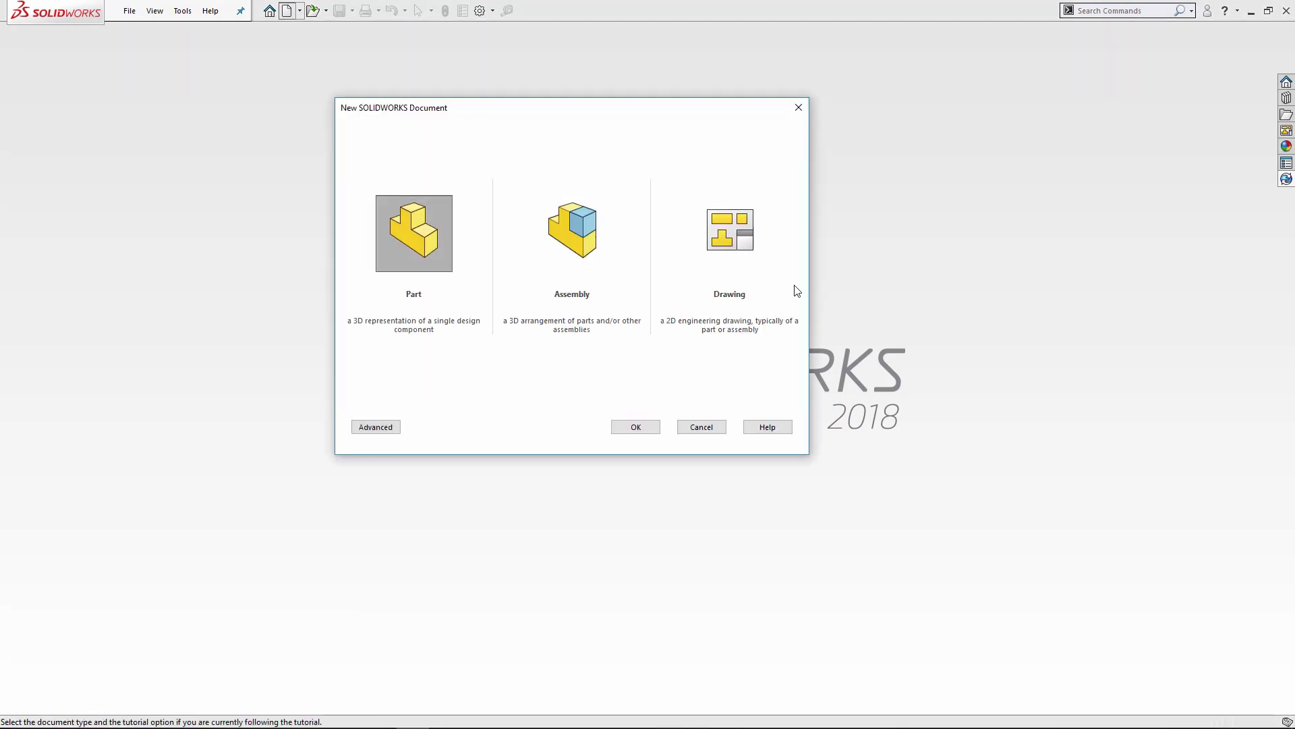
click(373, 429)
click(423, 164)
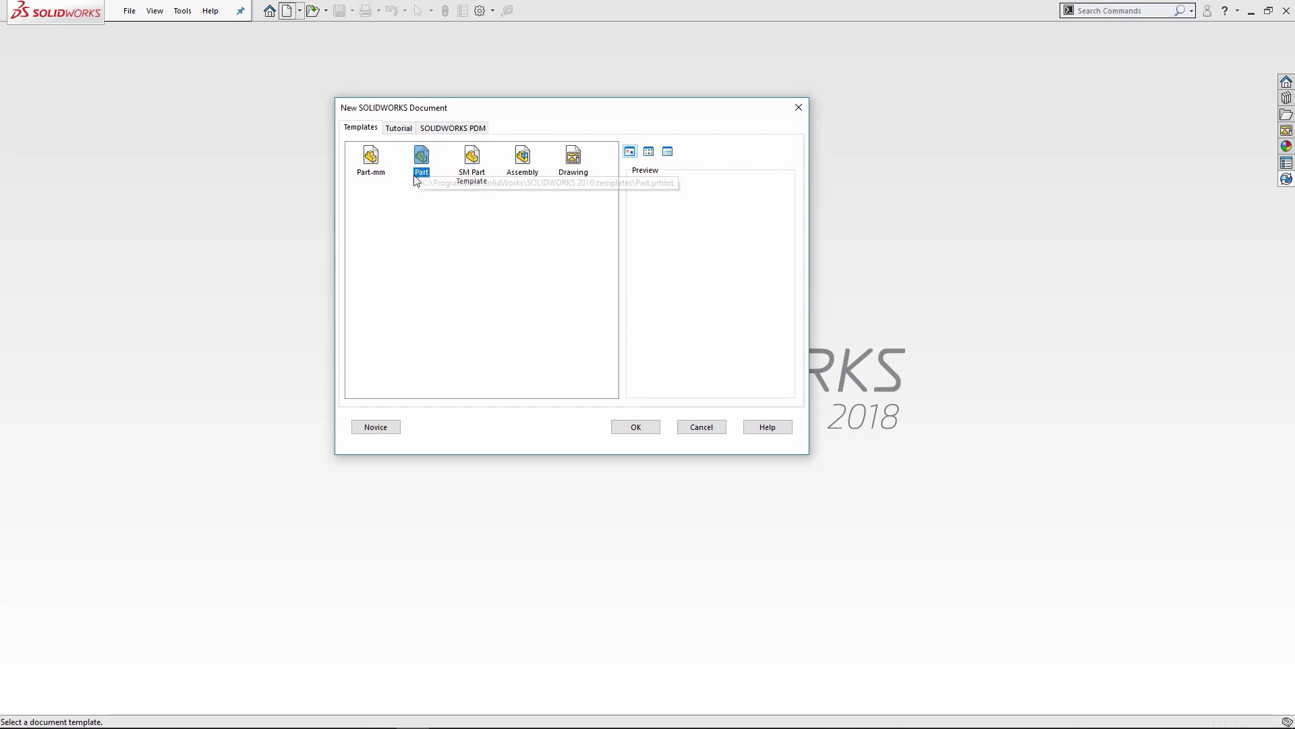
click(701, 426)
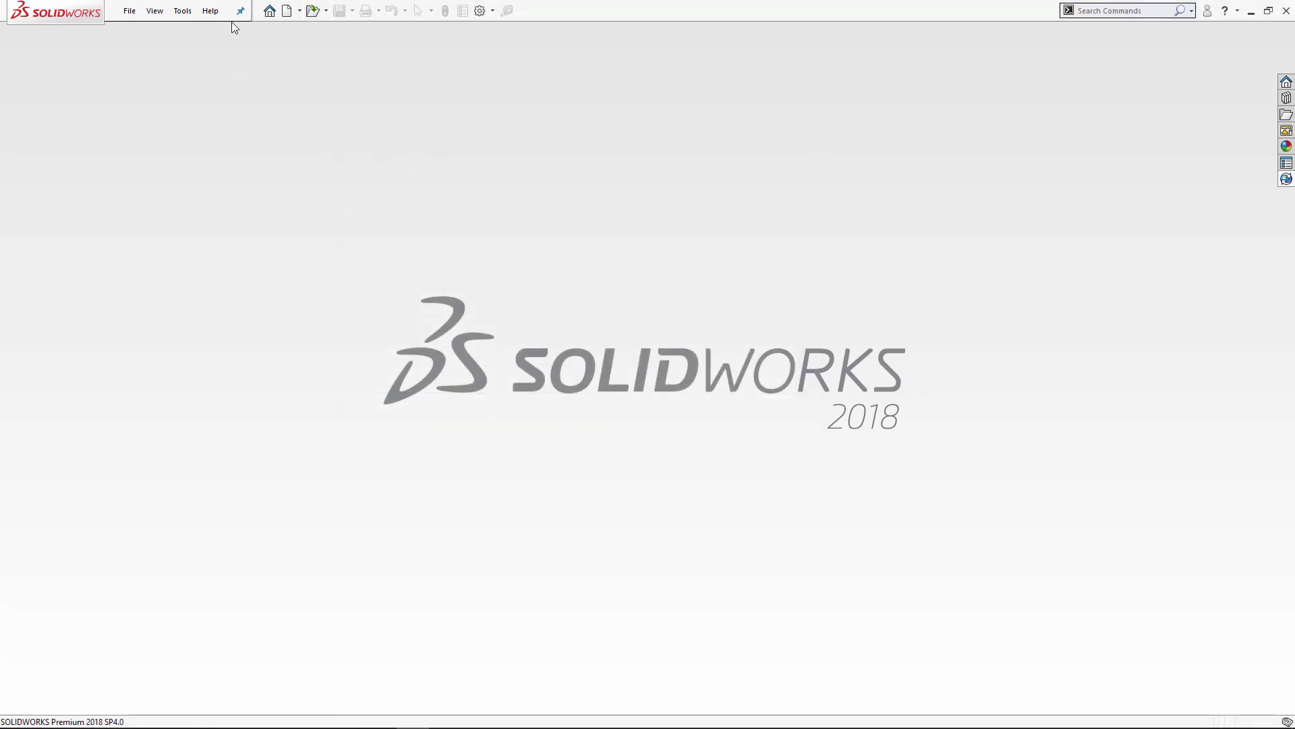
click(483, 13)
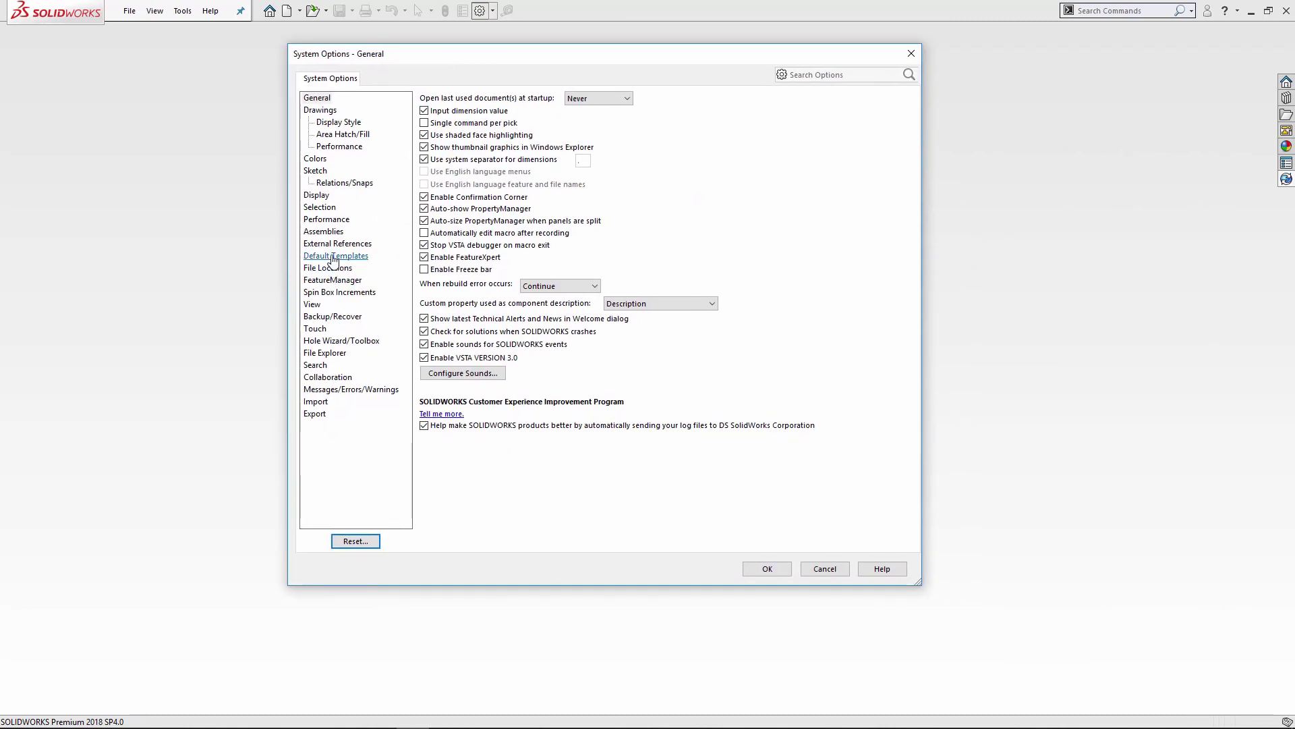
- Under System Options File Locations, list the three Document Templates folders
click(336, 257)
click(328, 268)
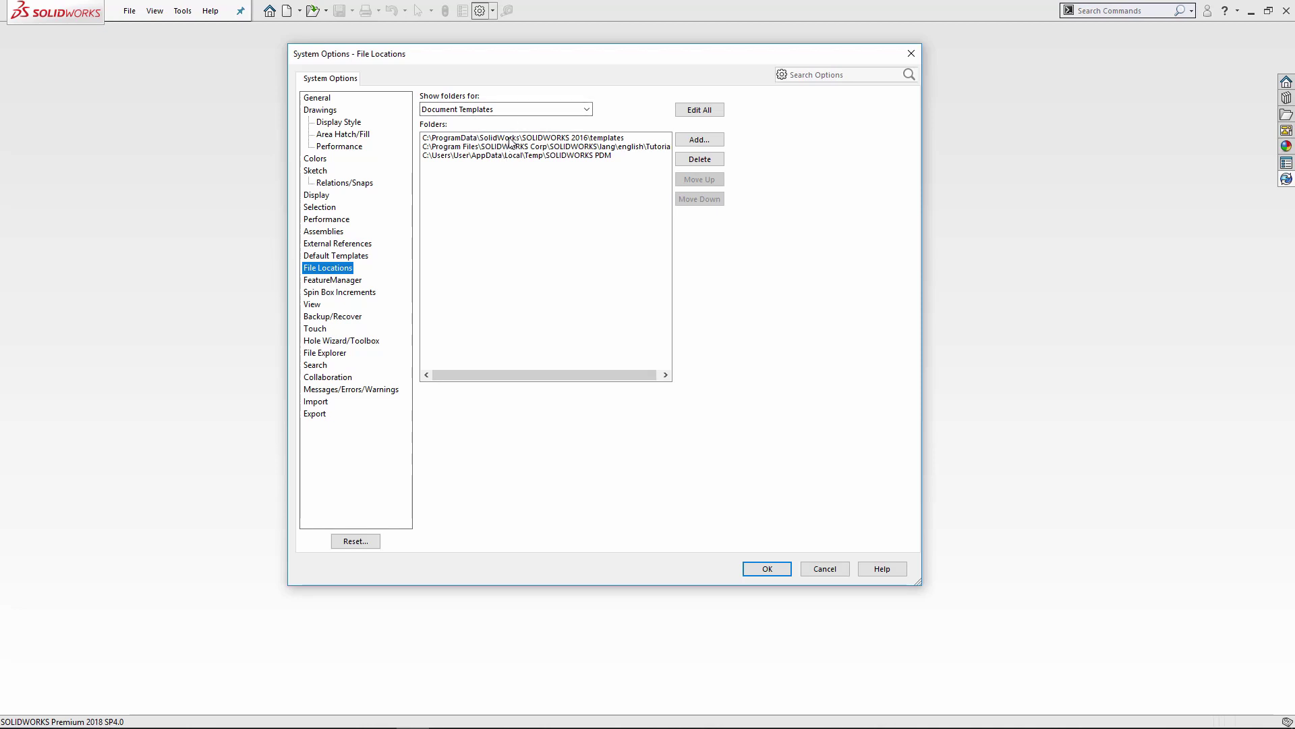
click(588, 110)
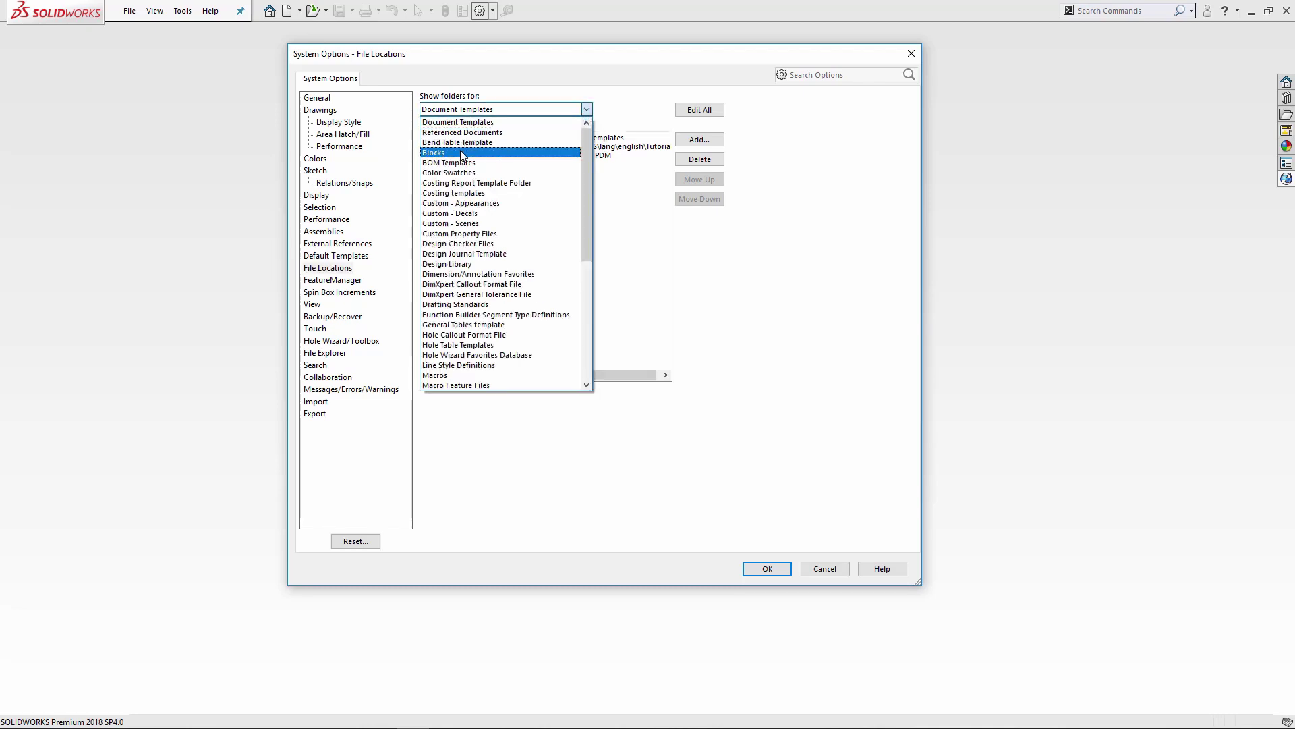
click(444, 263)
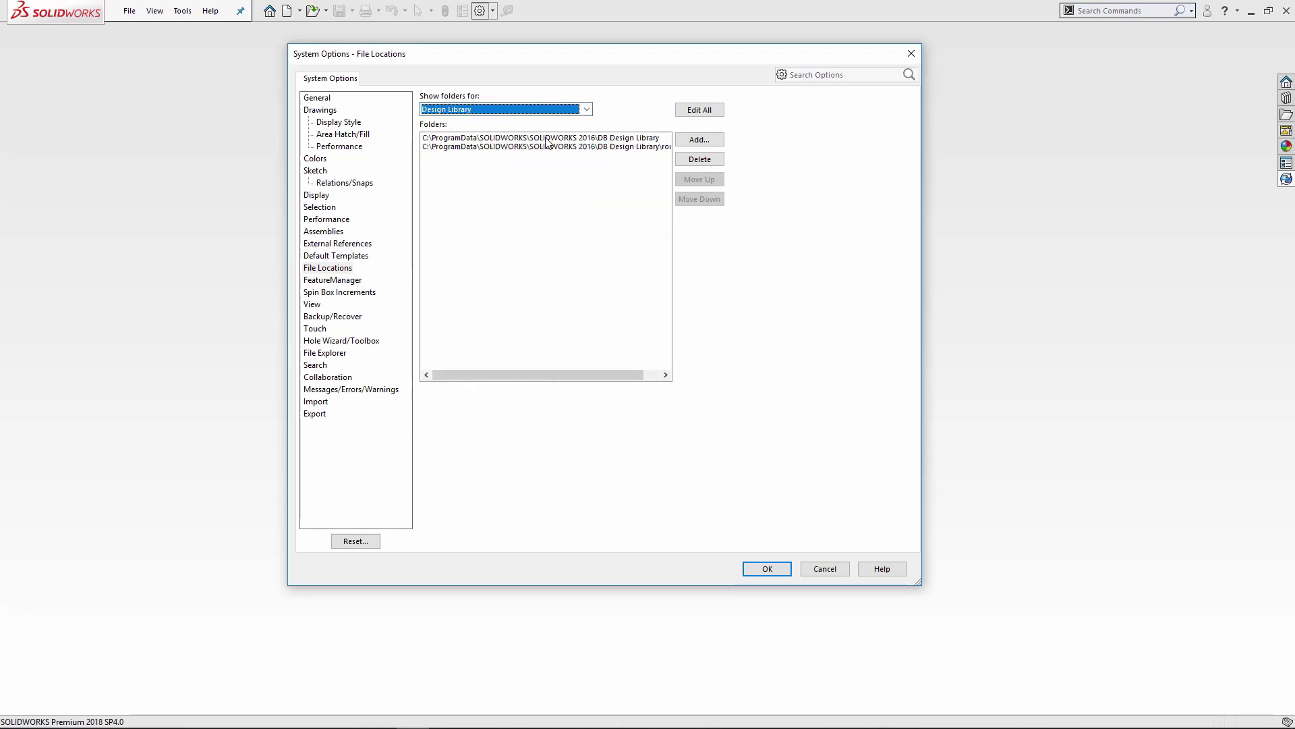
click(586, 110)
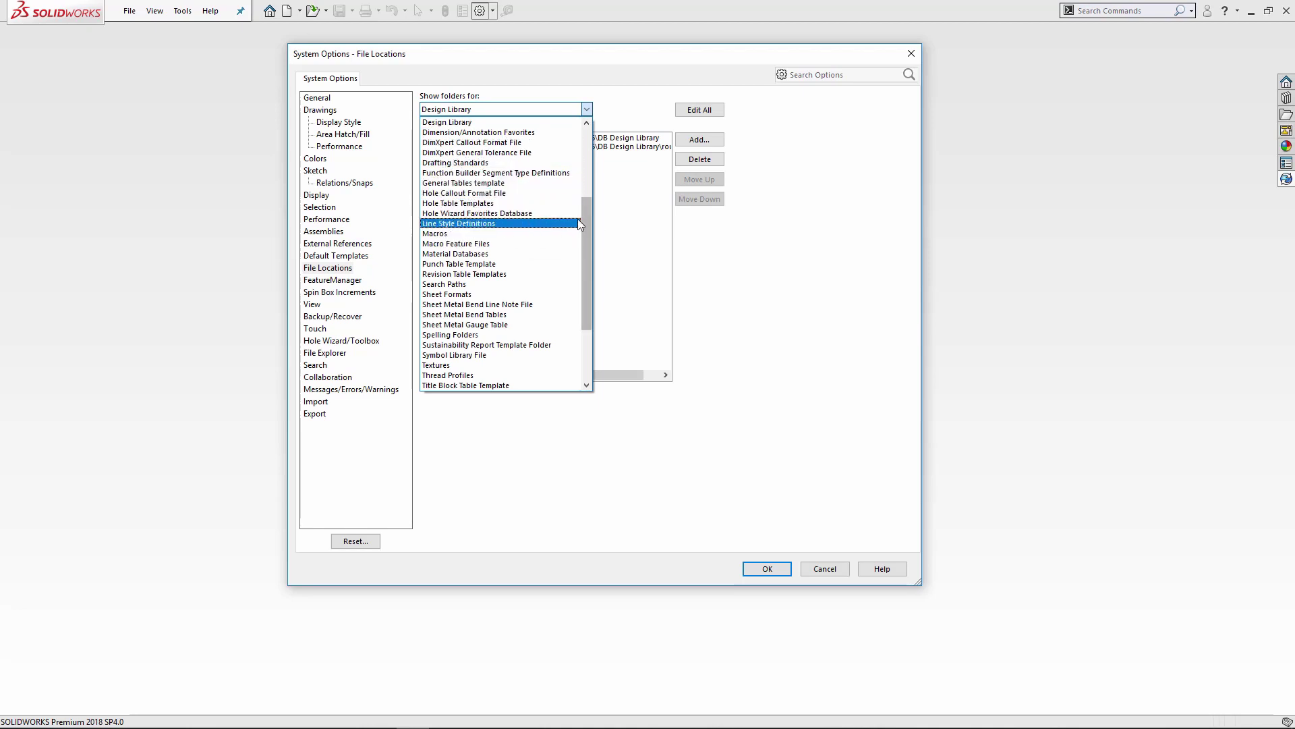
drag(585, 216, 584, 142)
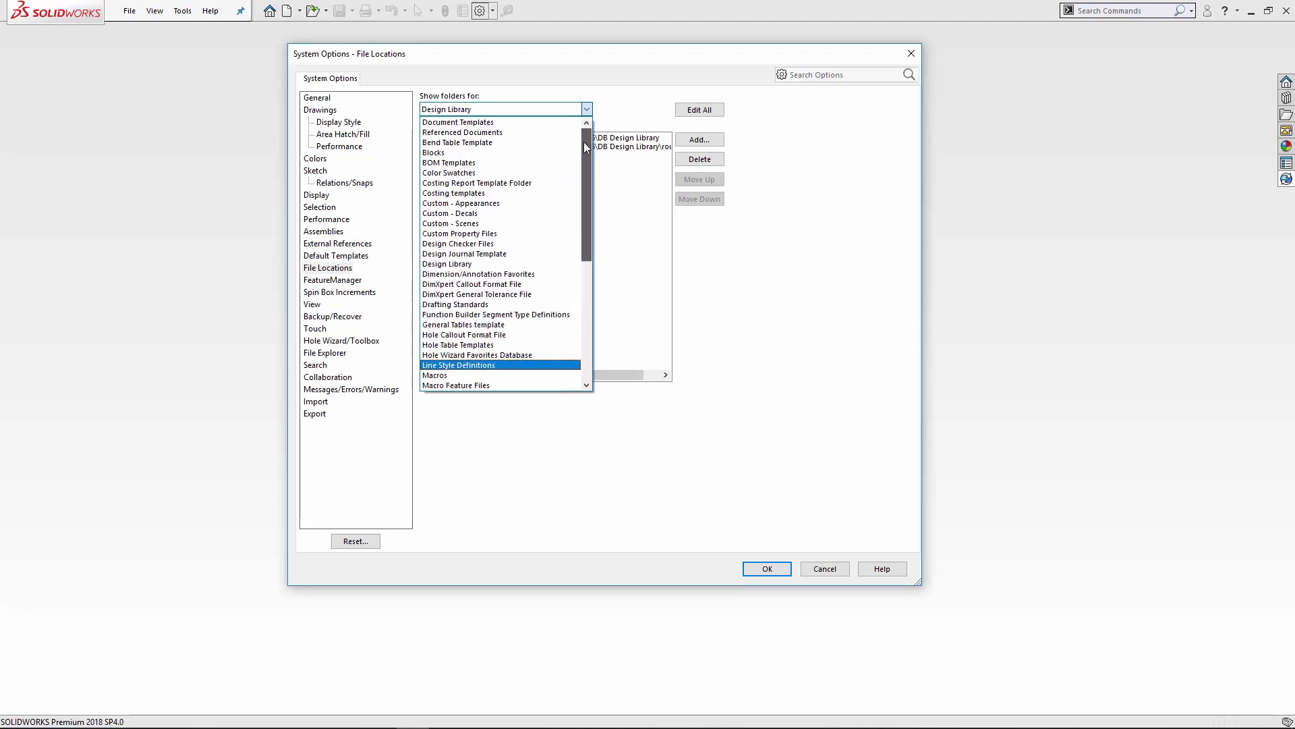
click(450, 123)
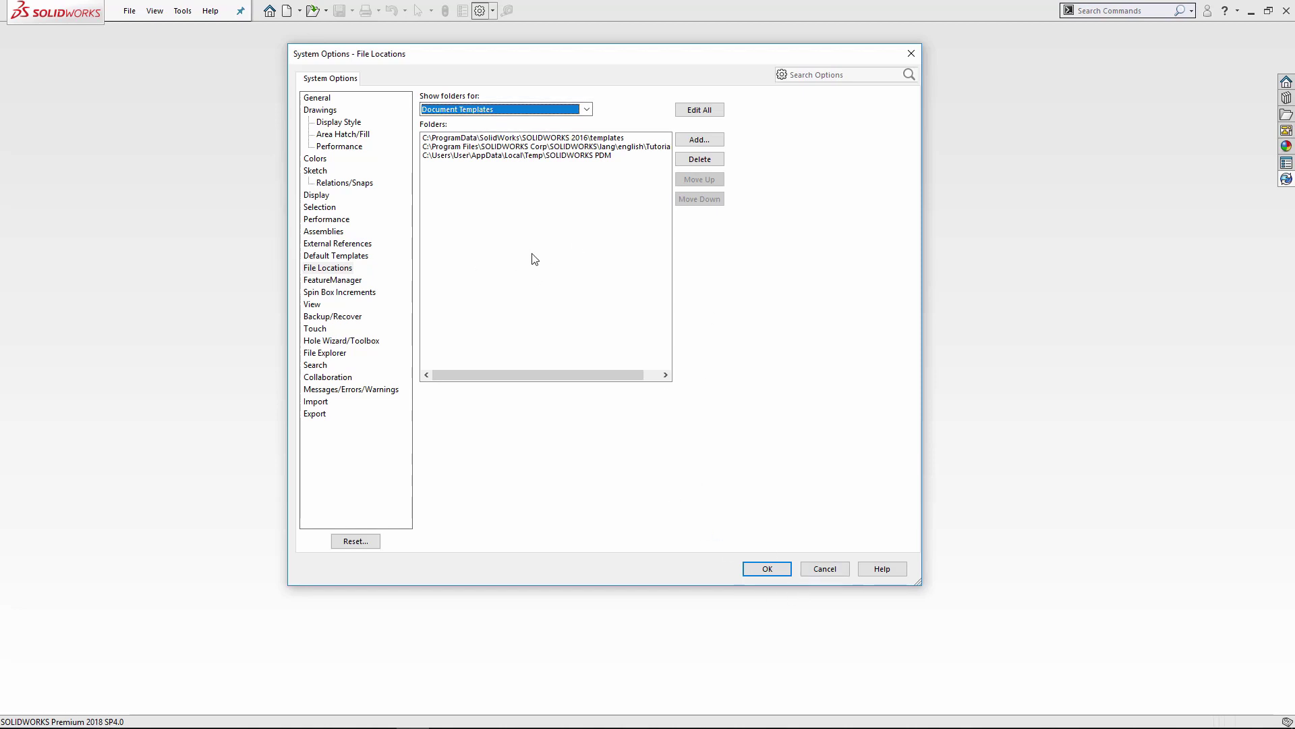
click(115, 716)
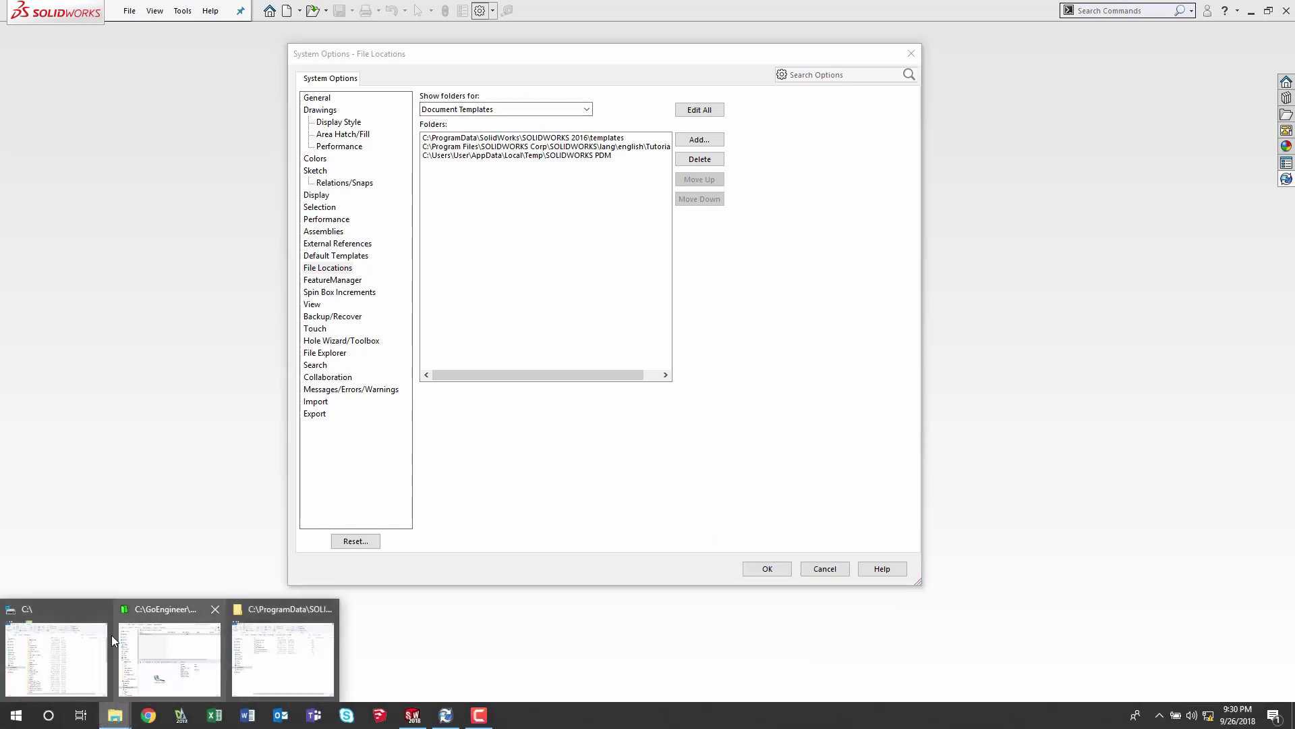
- Open the SOLIDWORKS 2016 templates folder in File Explorer
click(299, 641)
drag(758, 130, 615, 81)
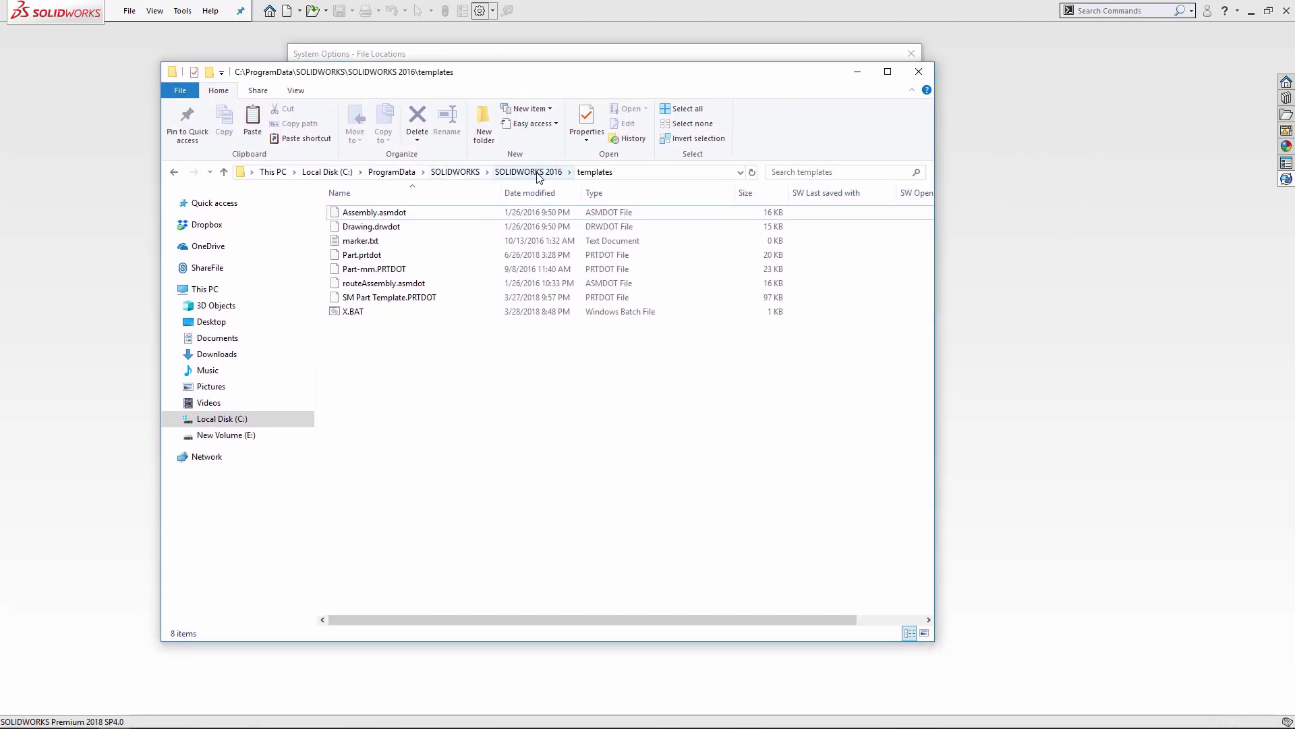
click(549, 173)
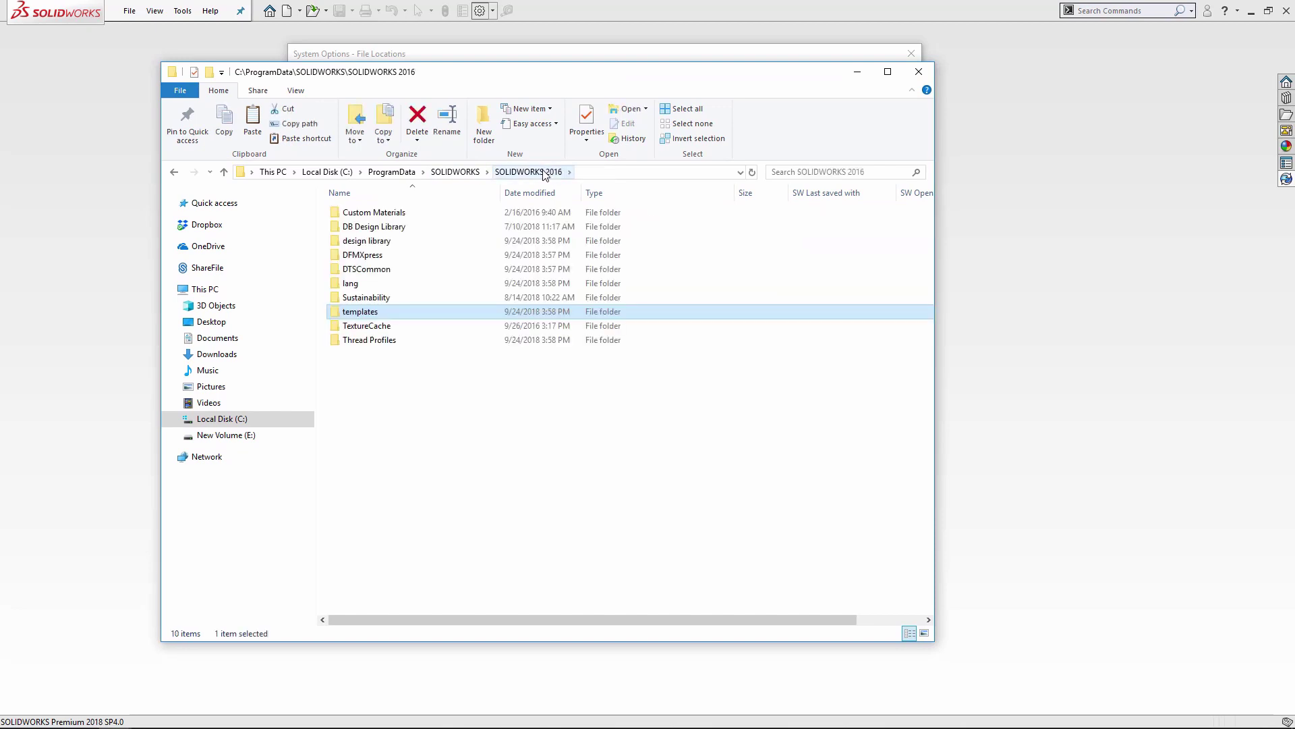
right_click(350, 313)
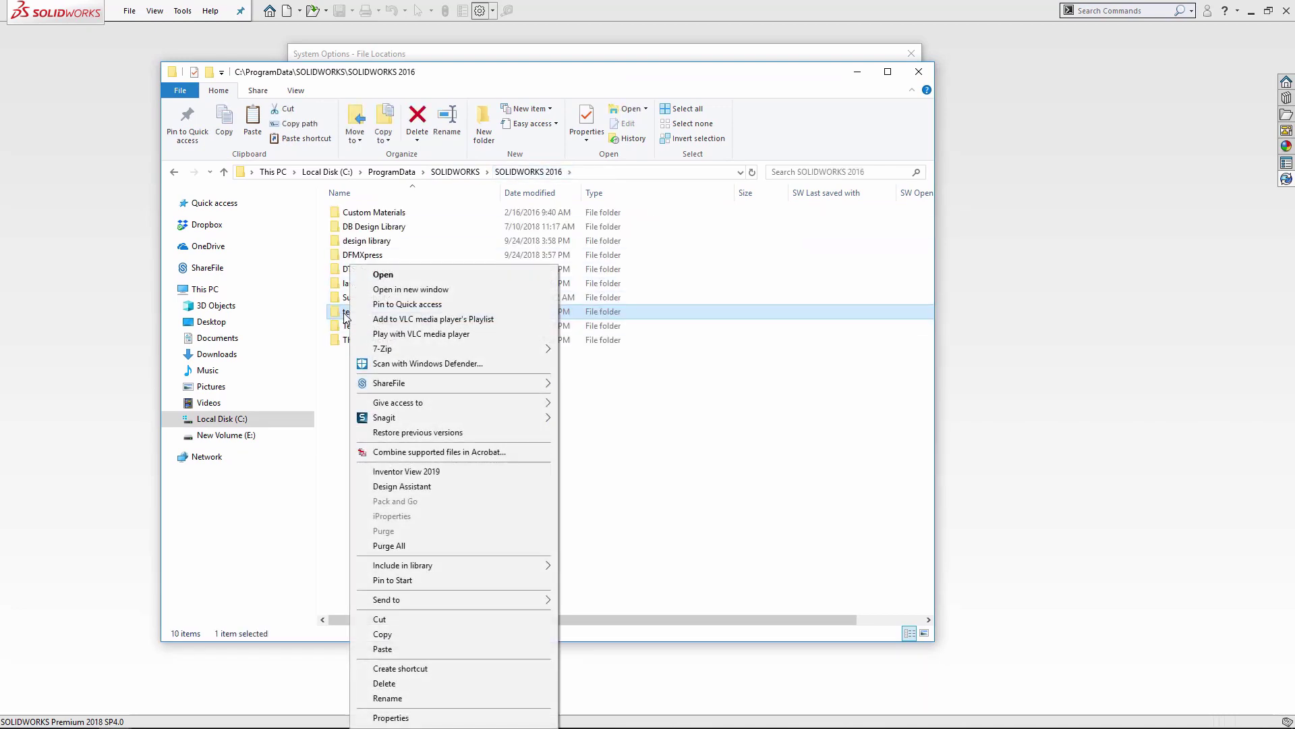
click(383, 274)
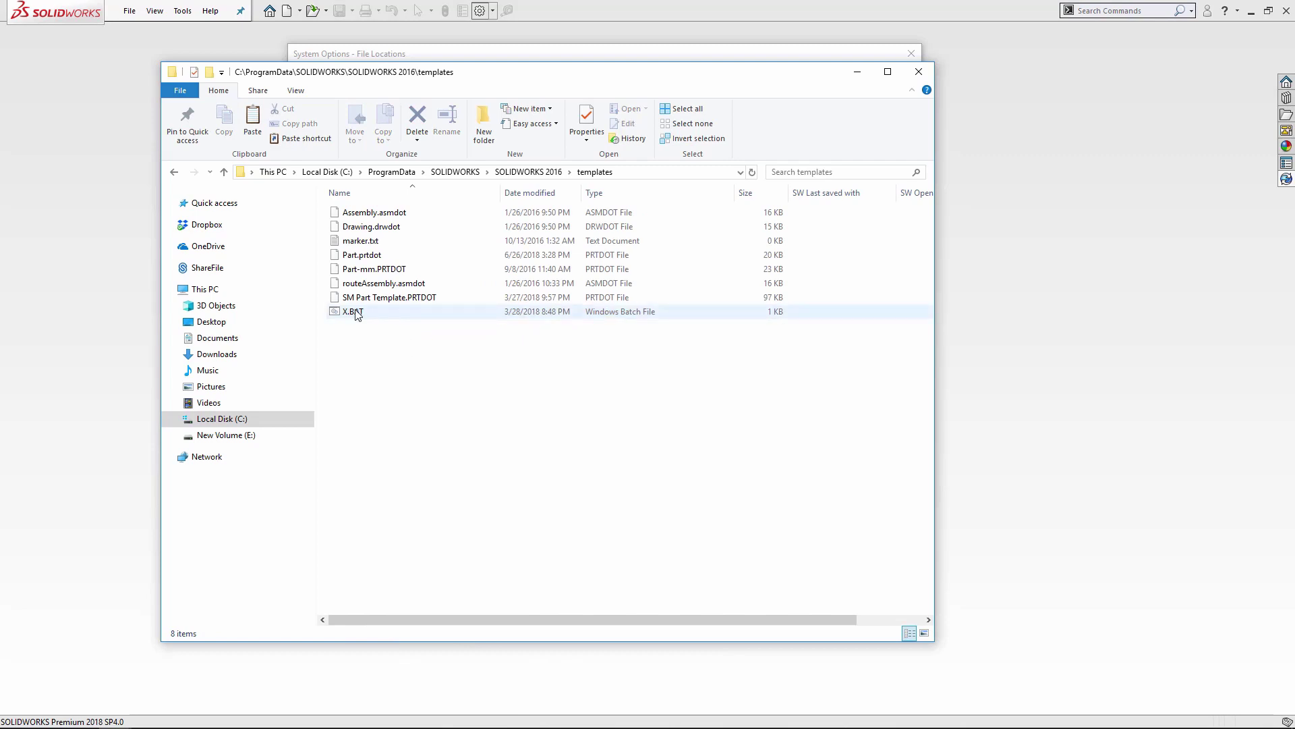
- Copy the six template files, Assembly.asmdot through SM Part Template.PRTDOT, excluding marker.txt
click(383, 297)
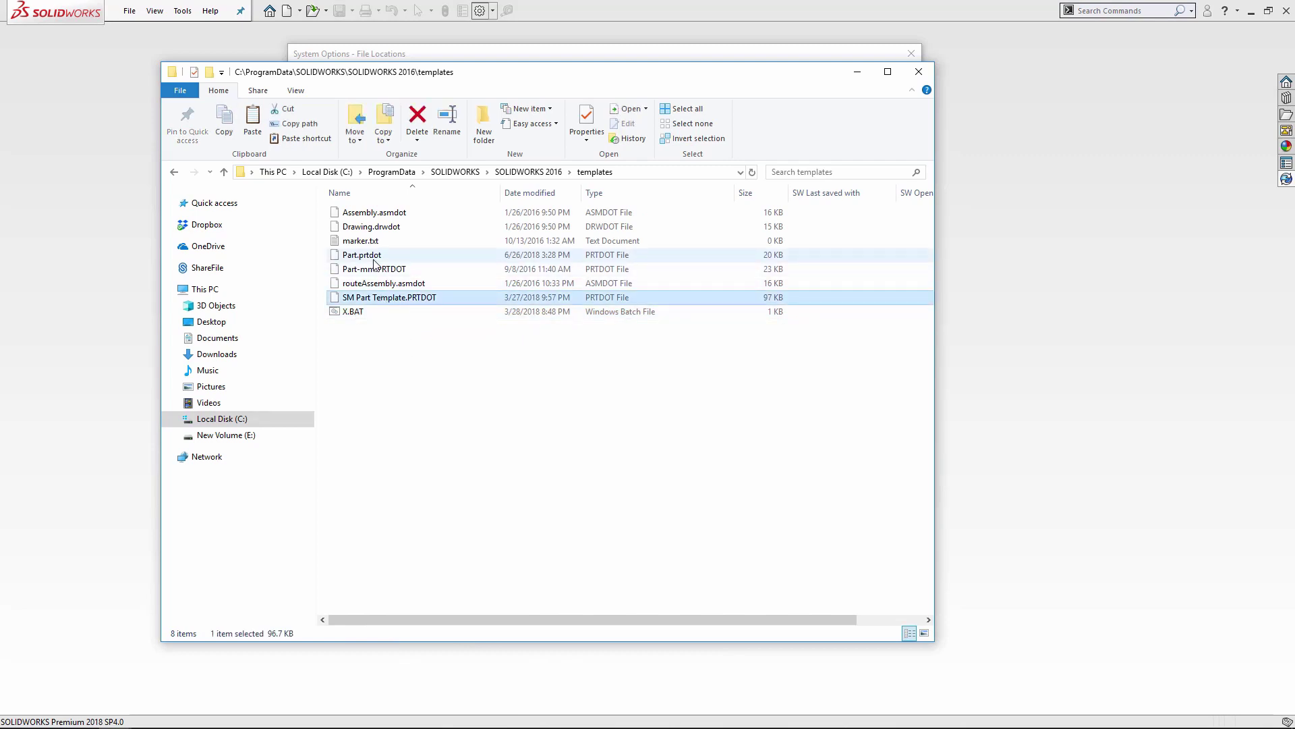
shift+click(373, 216)
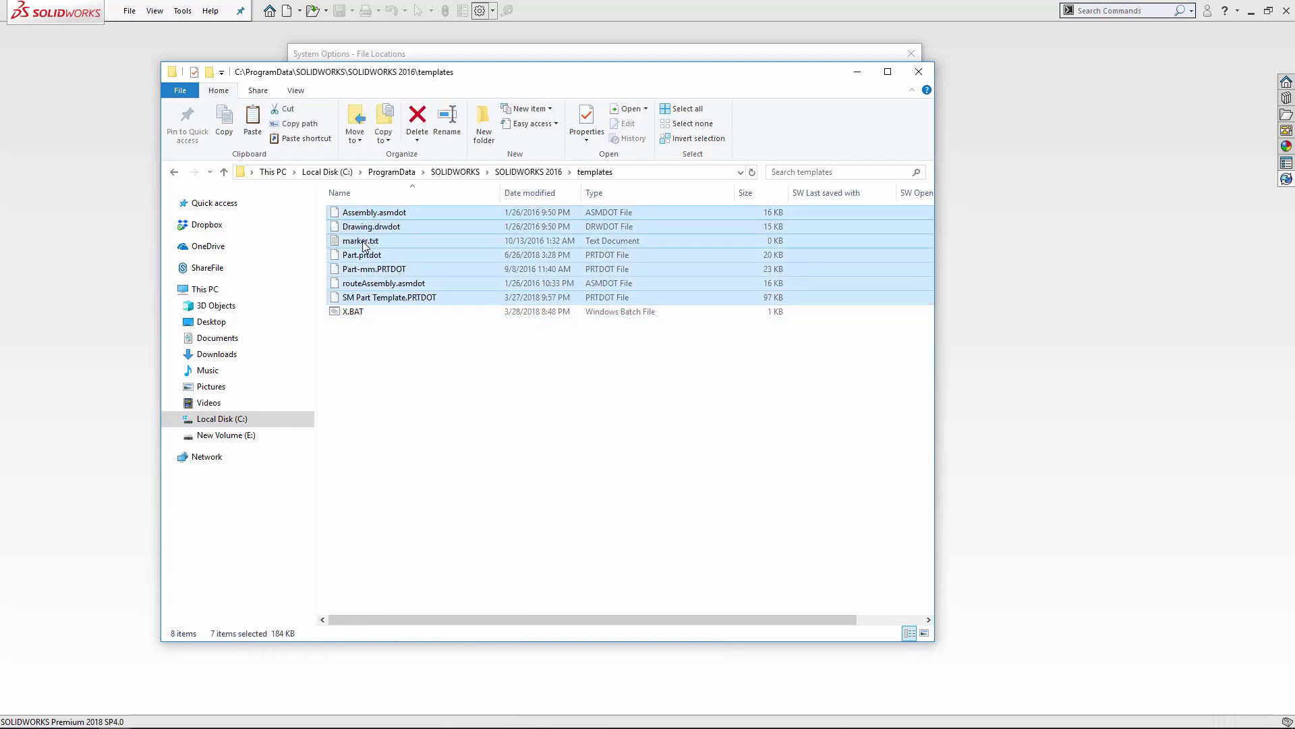
ctrl+click(363, 243)
right_click(386, 277)
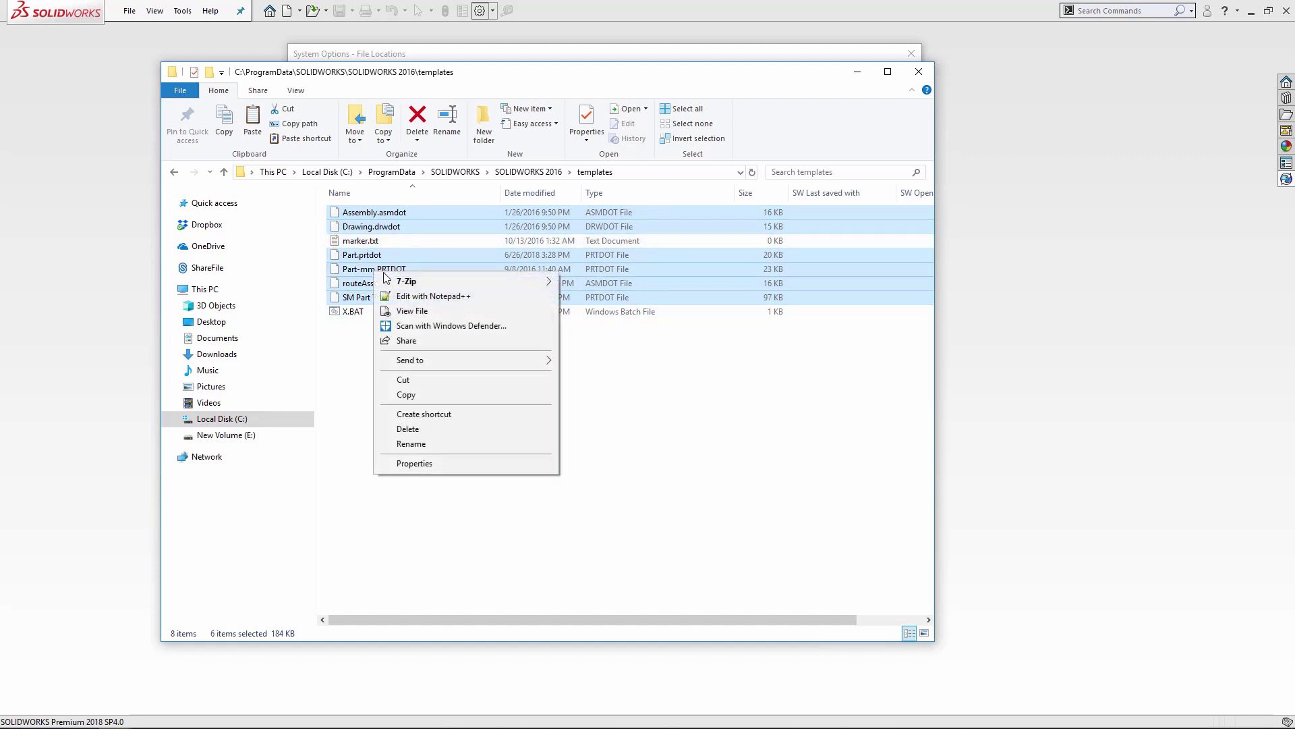
click(420, 396)
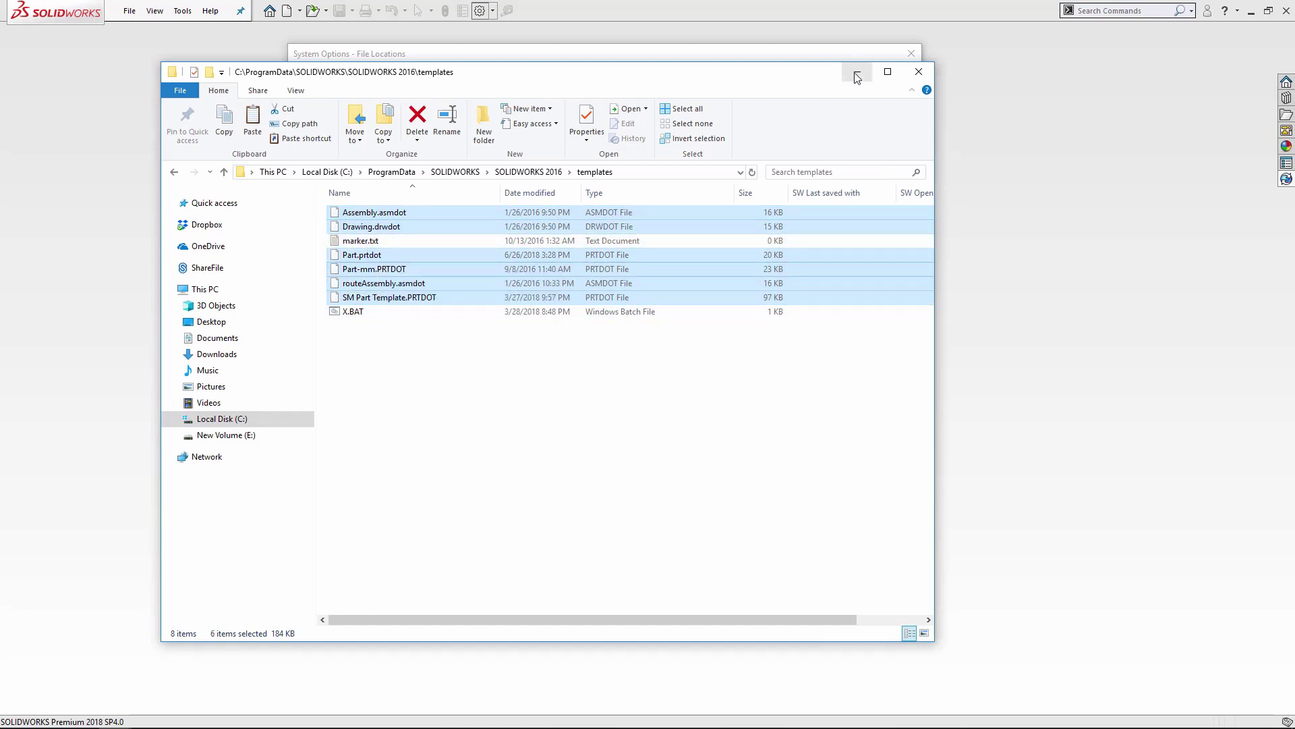
click(228, 419)
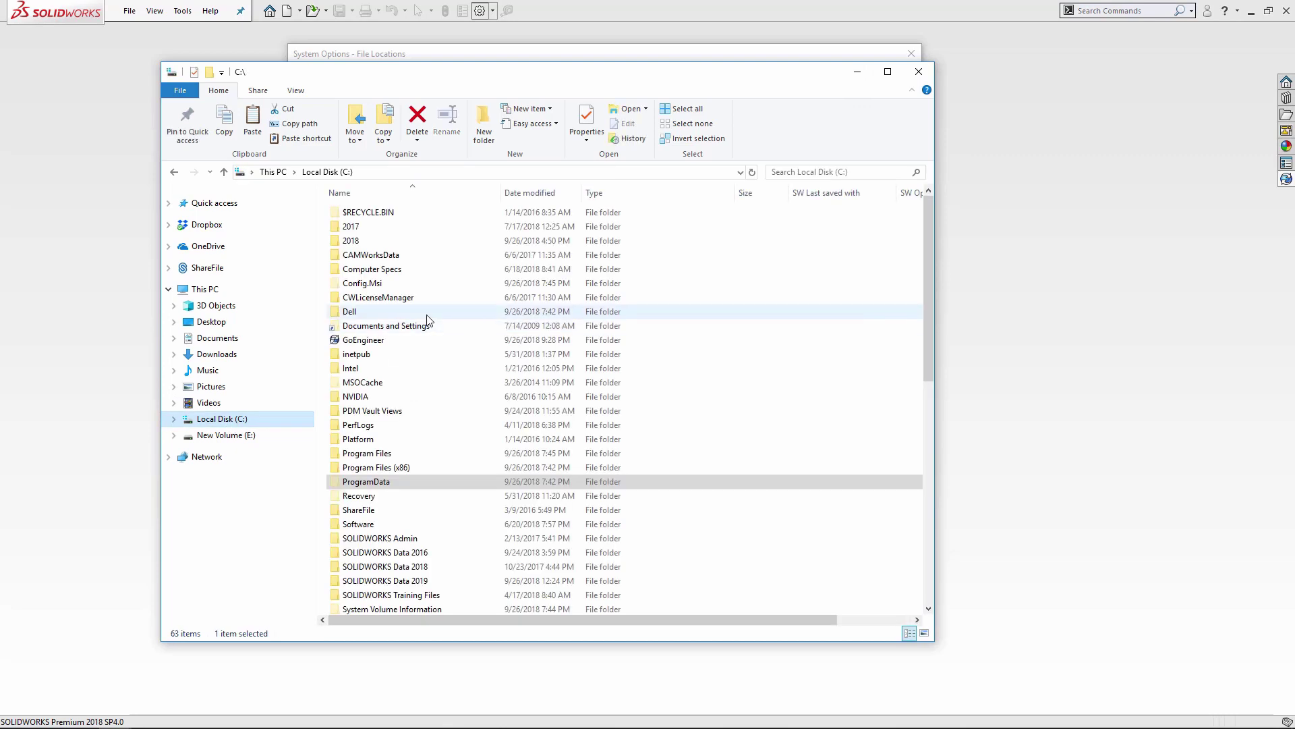
- Paste the six templates into GoEngineer\Global Templates\SolidWorks Templates and start checking them in
double_click(347, 339)
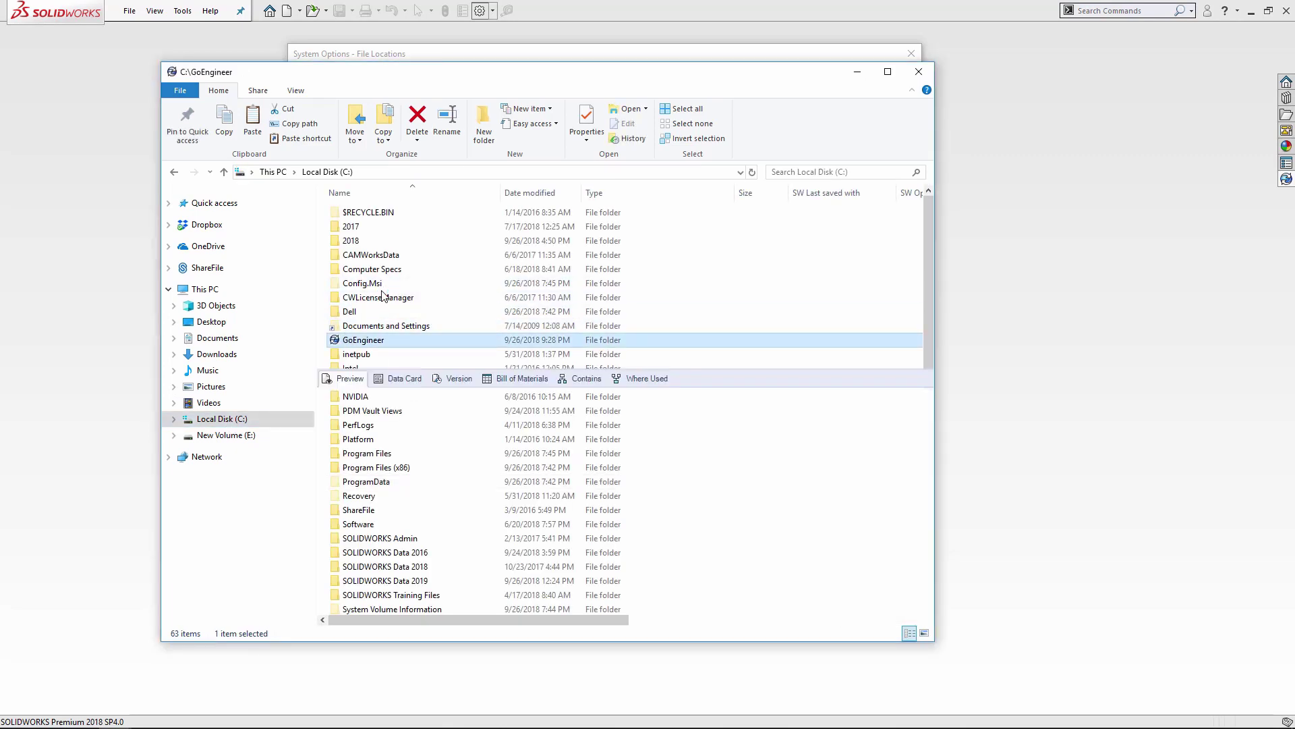
double_click(341, 194)
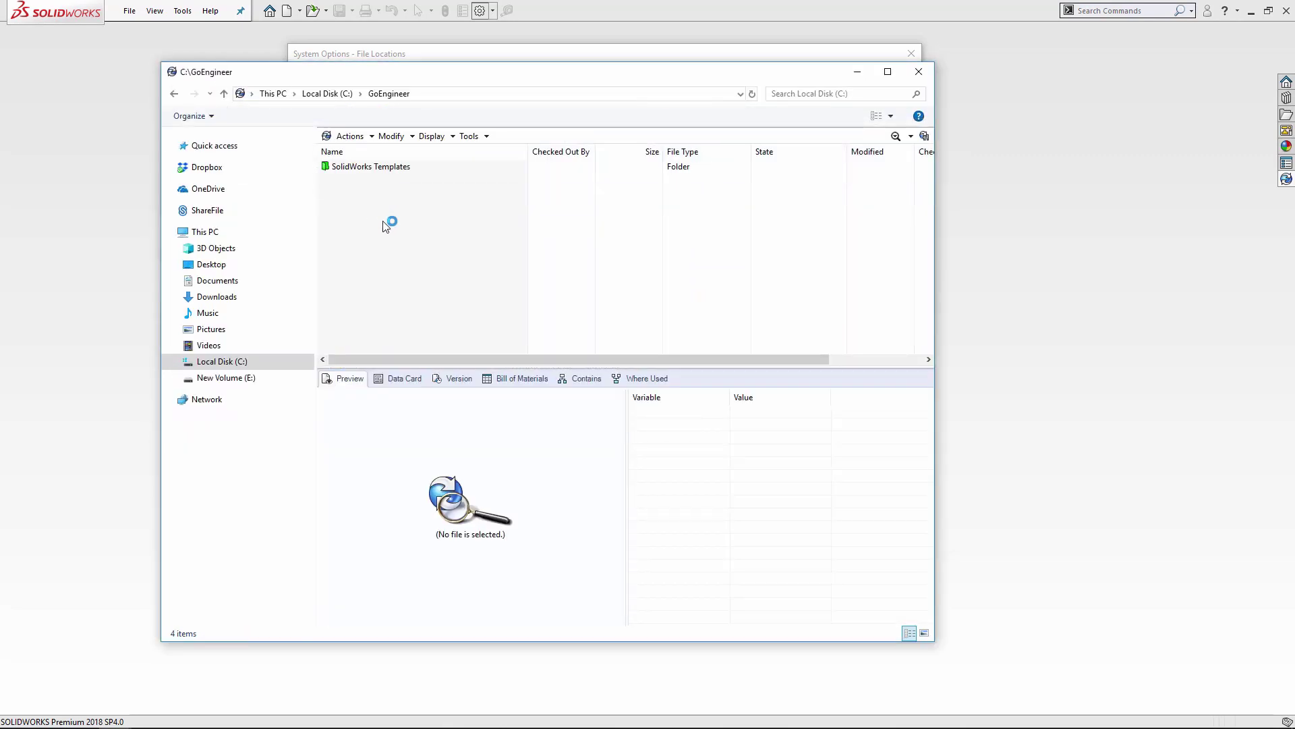
double_click(354, 168)
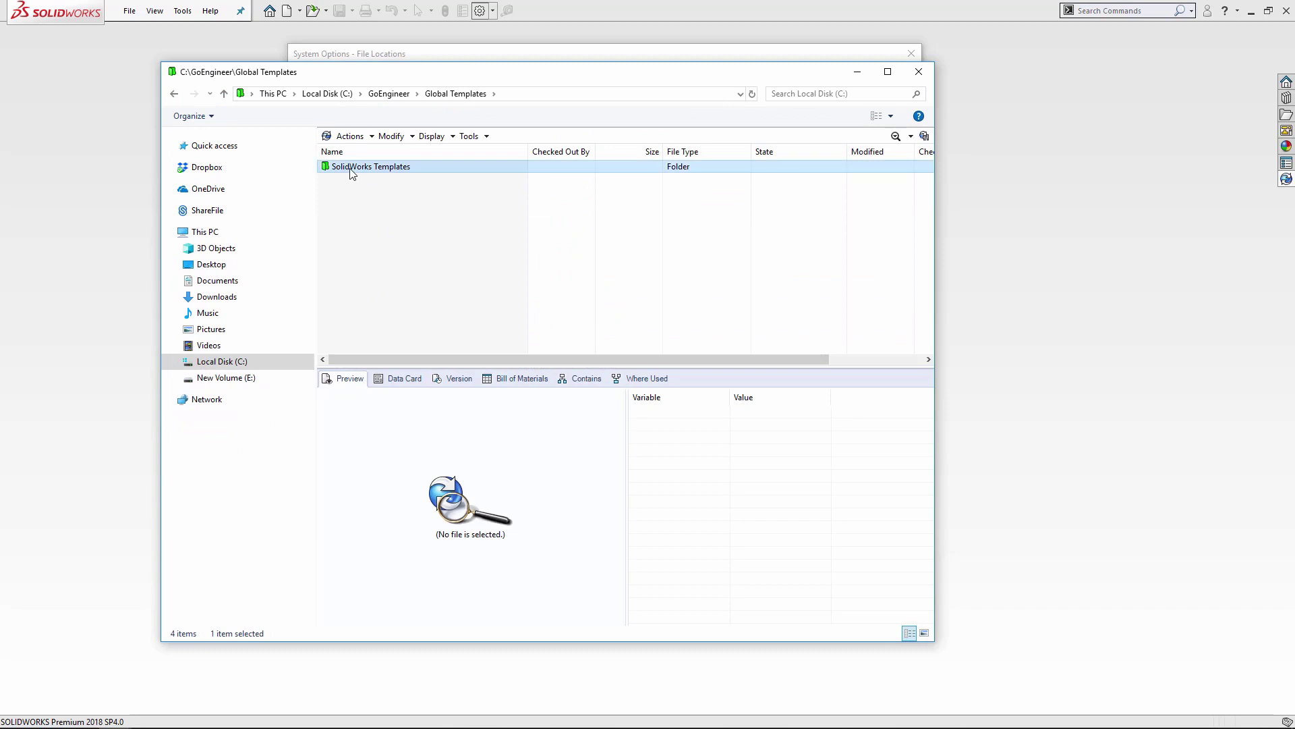
right_click(370, 202)
click(405, 270)
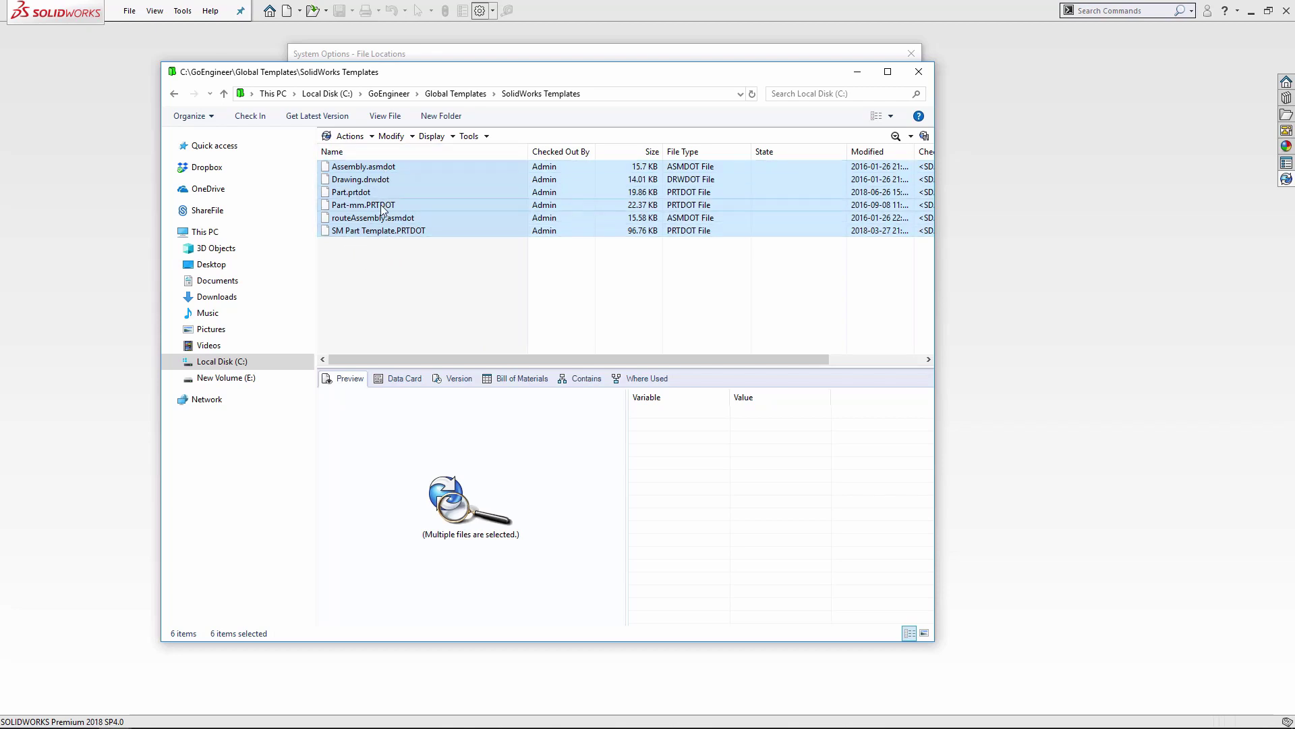
right_click(390, 189)
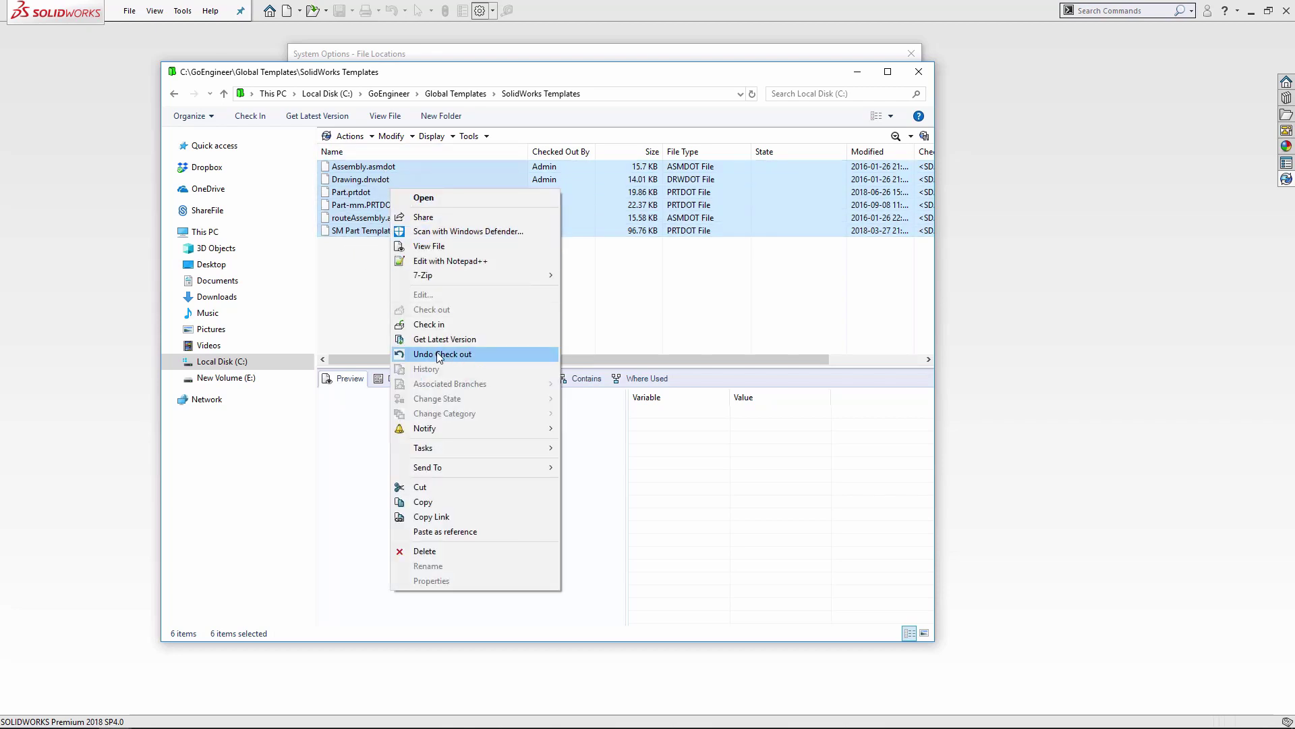
click(439, 324)
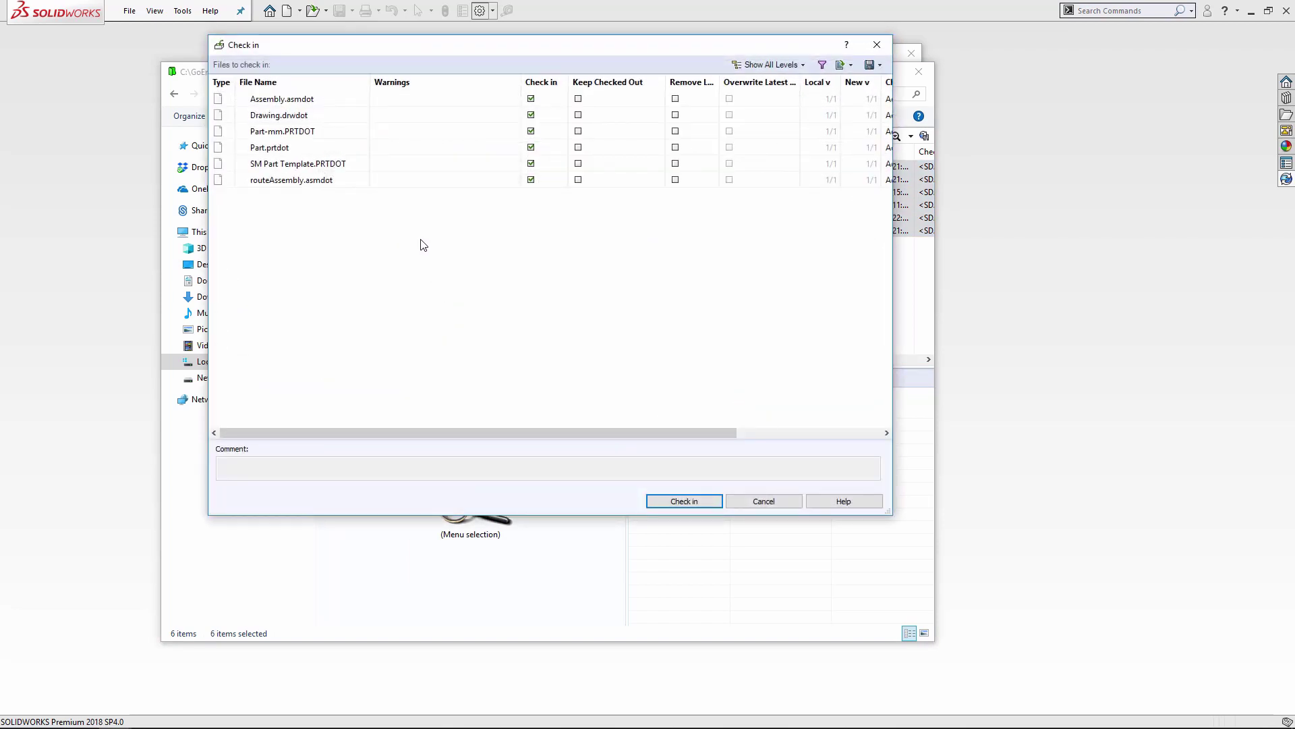
- Select all six template files in the Check in list except Drawing.drwdot
drag(532, 46, 520, 282)
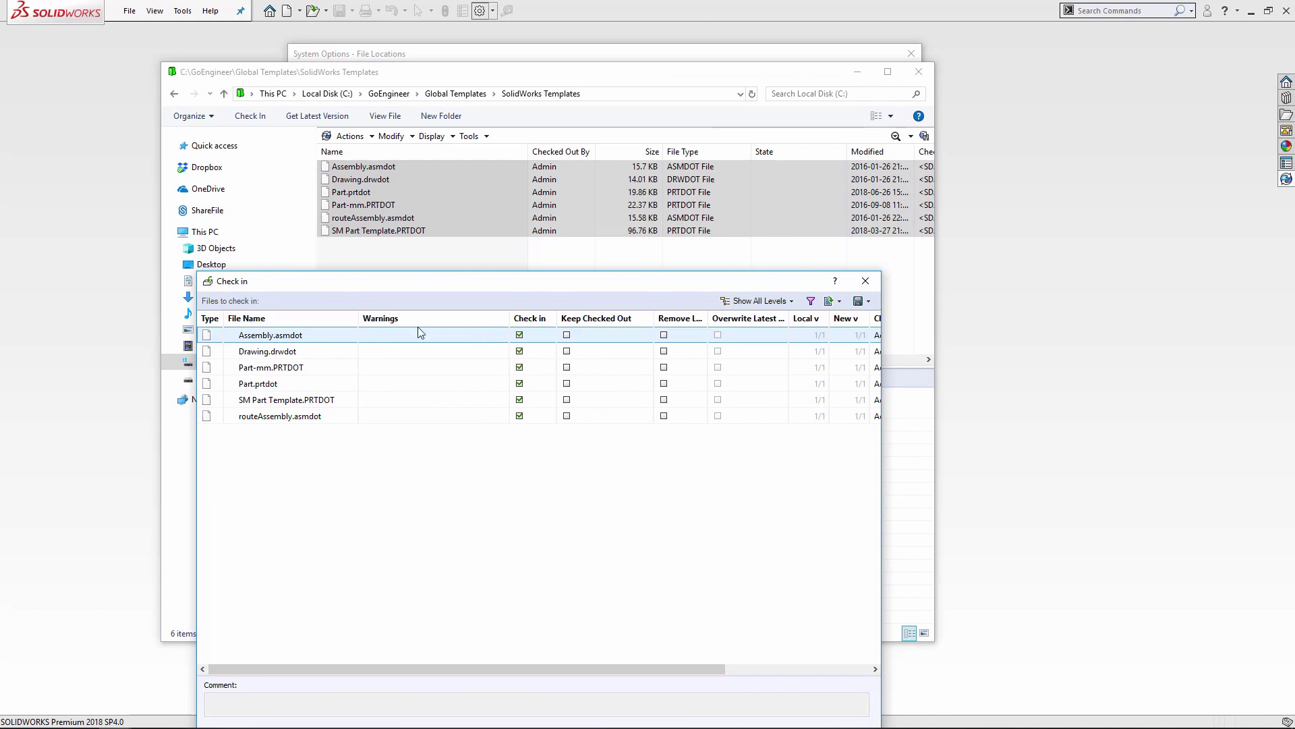
drag(316, 442, 248, 329)
ctrl+click(539, 350)
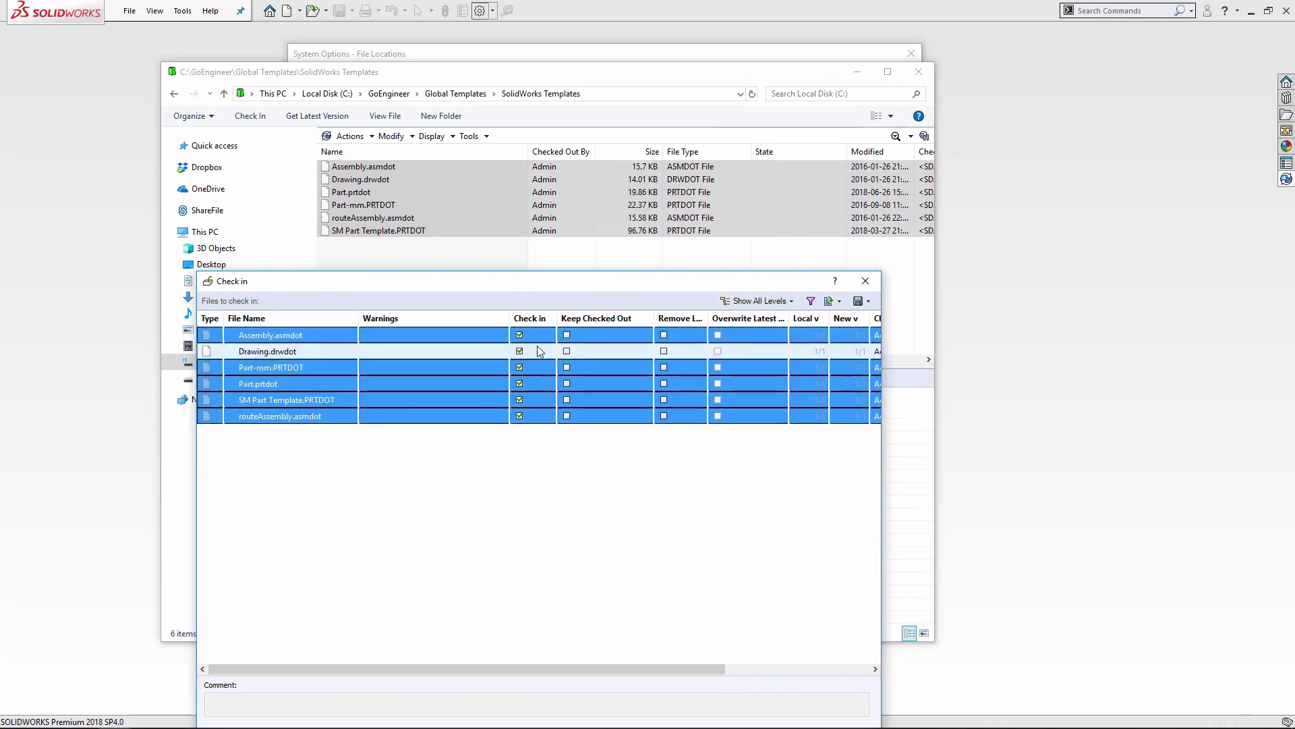
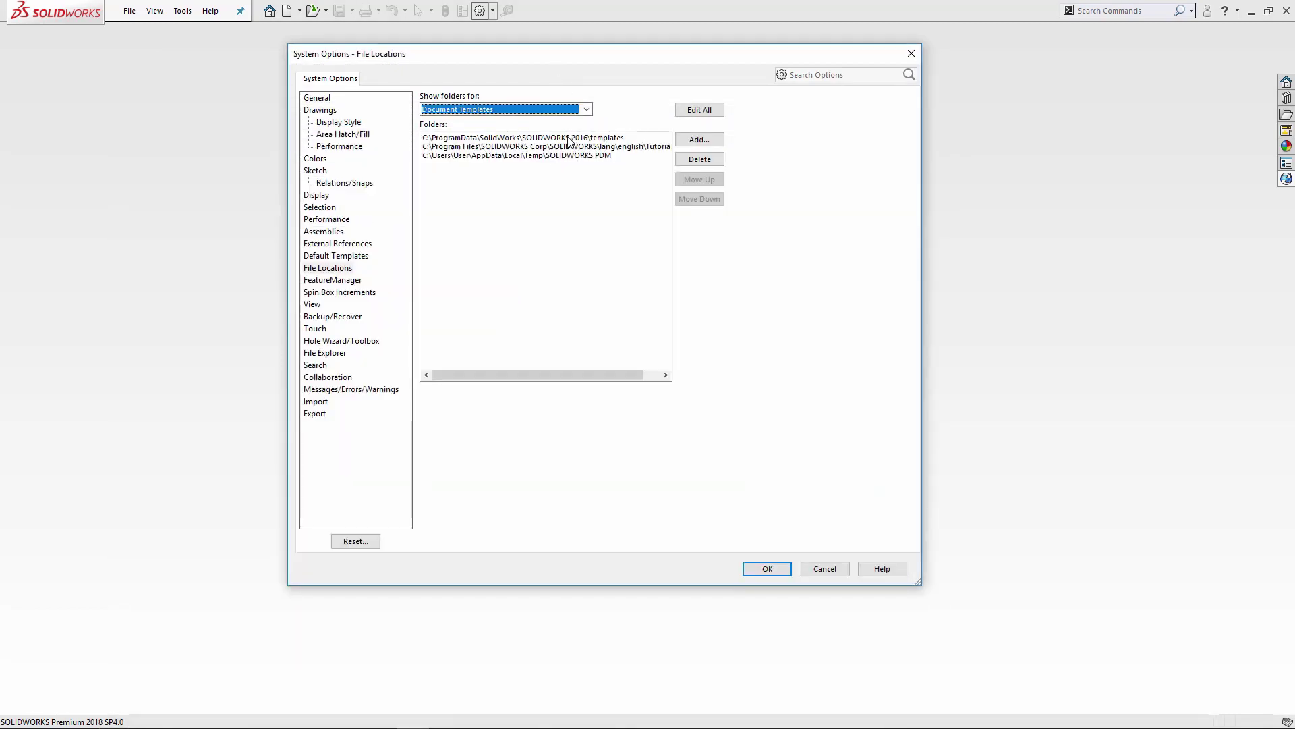
- Remove the 2016 templates path and pick C:\GoEngineer\Global Templates\SolidWorks Templates as the new location
click(568, 139)
click(699, 159)
click(684, 139)
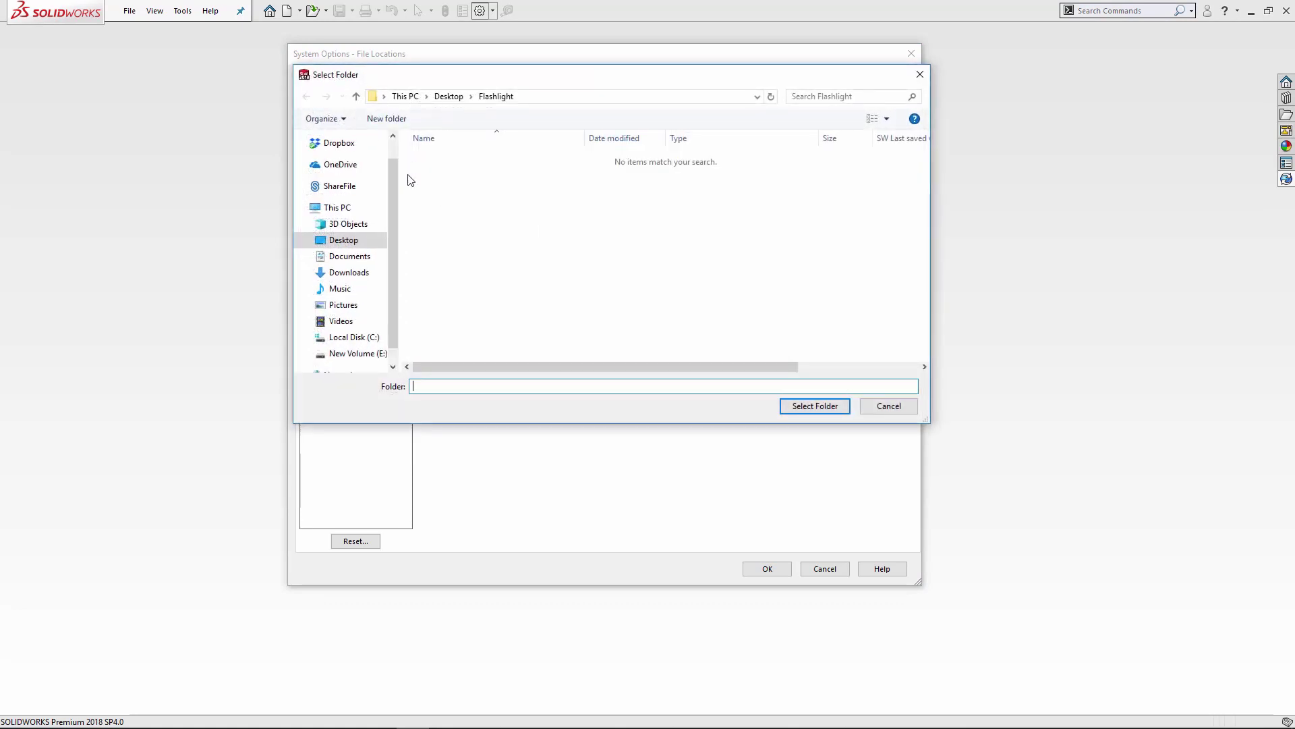
click(352, 337)
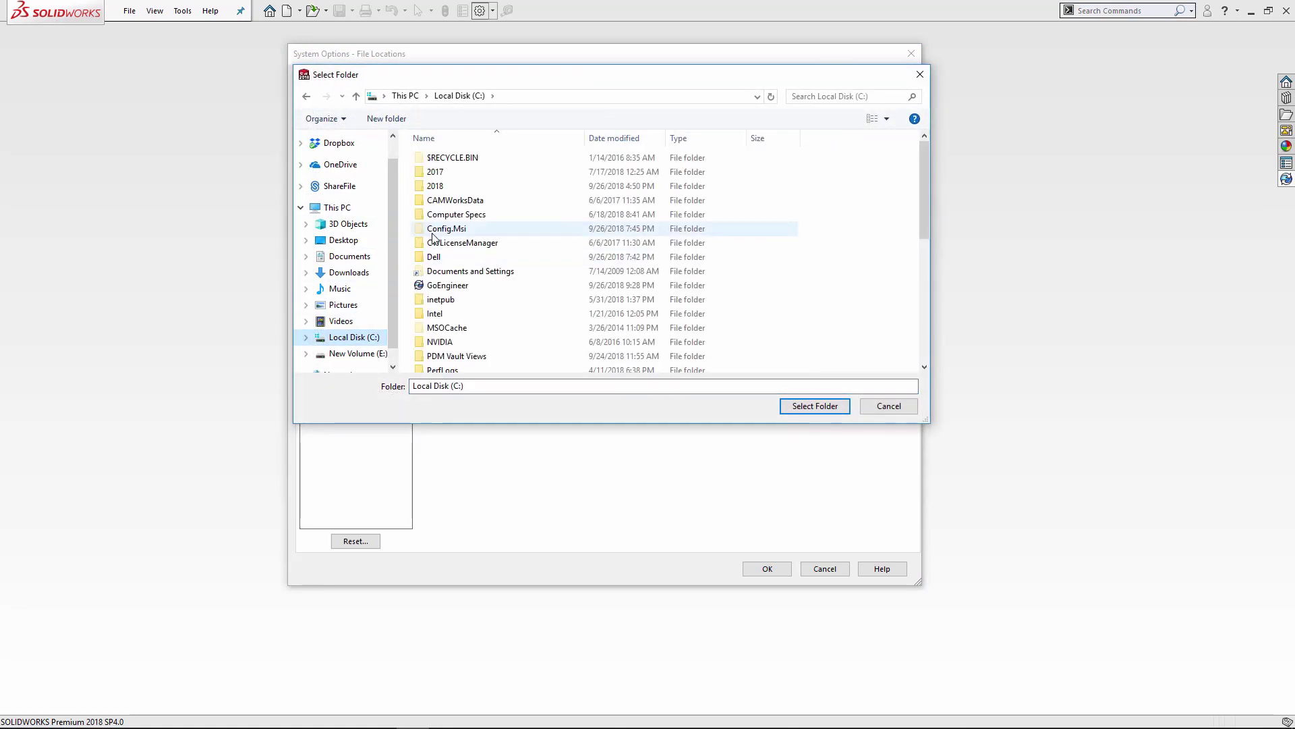
click(435, 285)
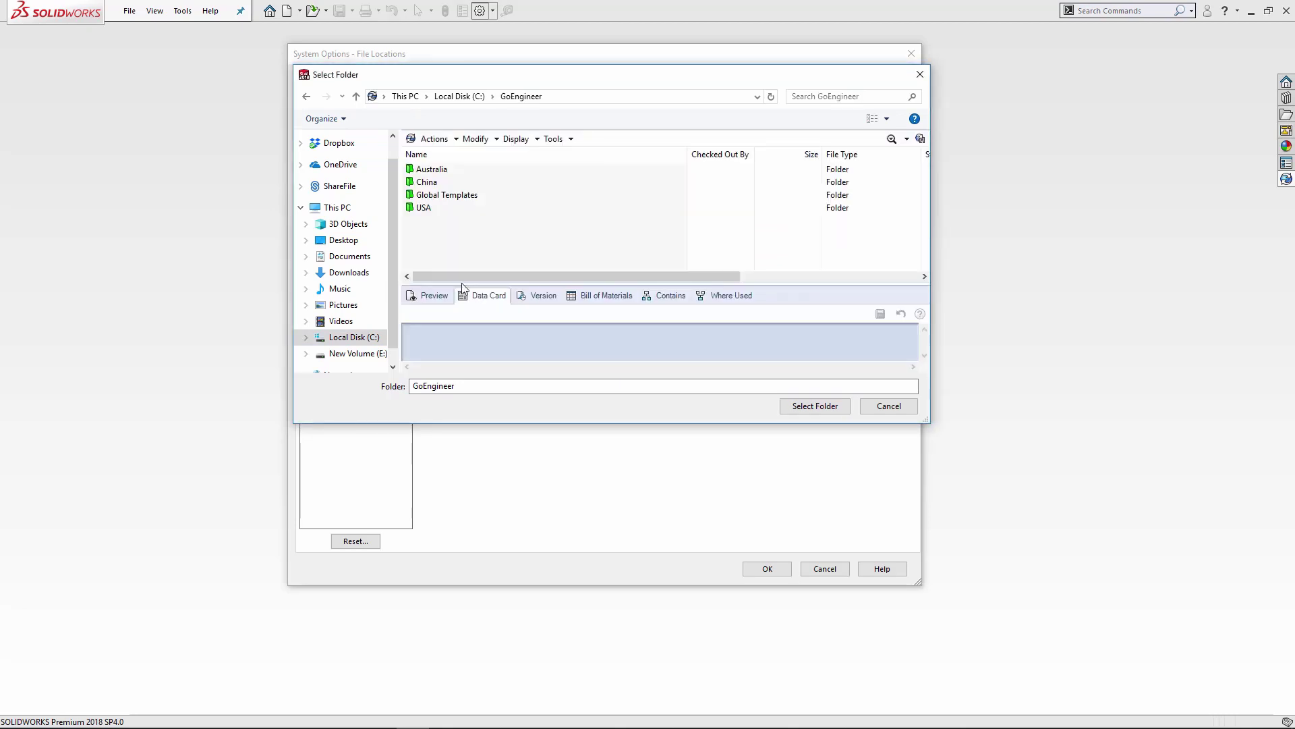
click(440, 196)
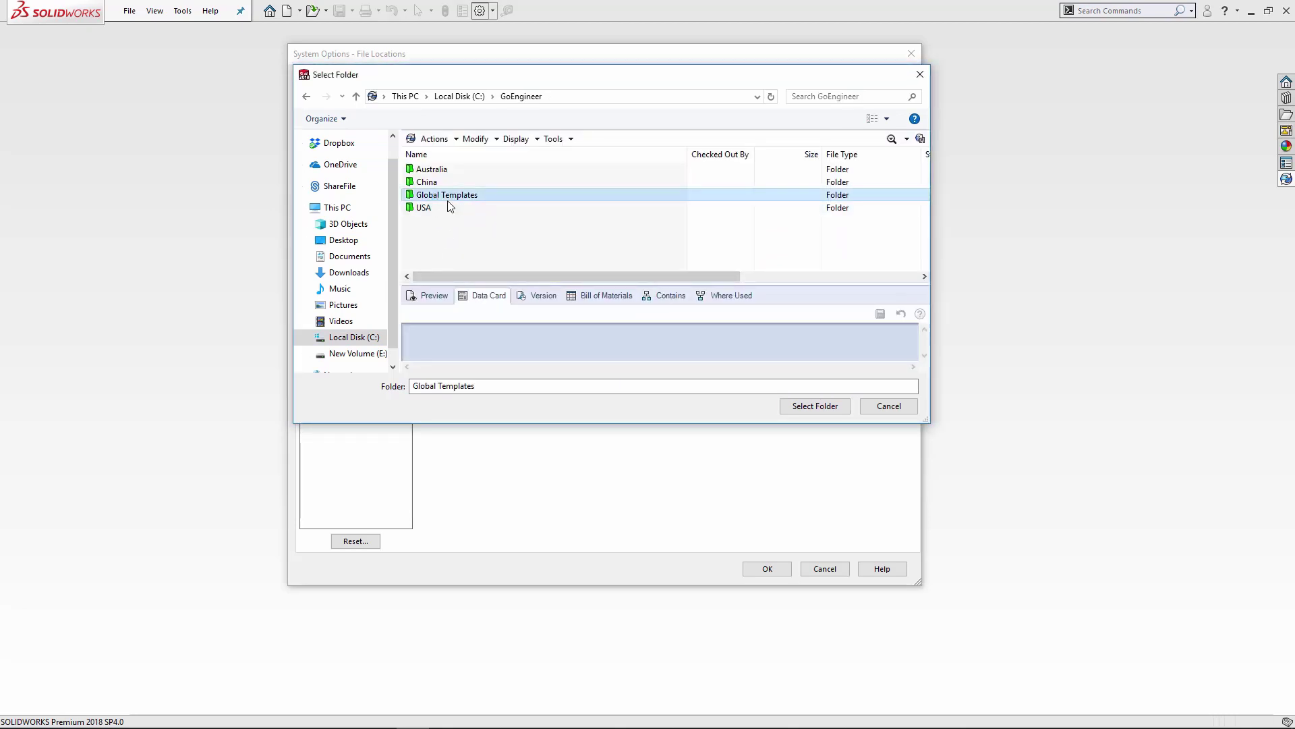
double_click(448, 201)
click(439, 173)
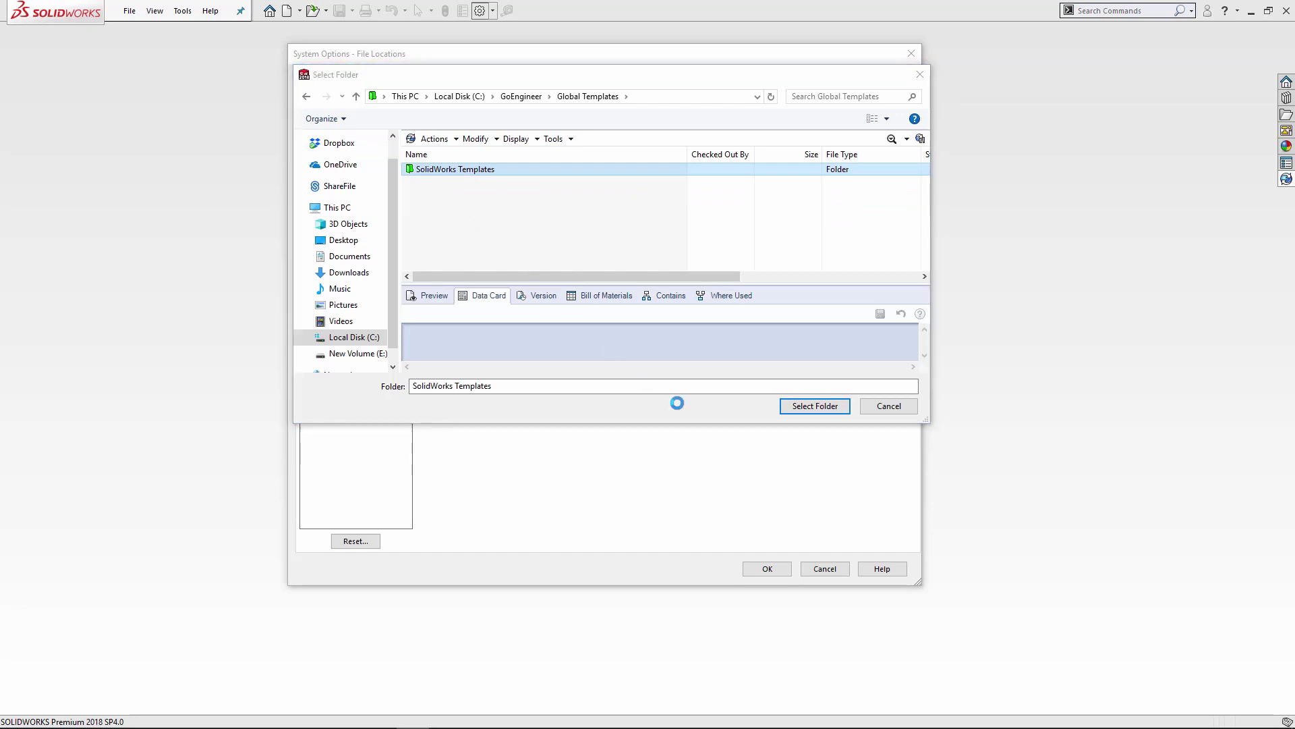
- Confirm the new template folder, accept the search-path prompt, and bring up the New Document dialog
click(807, 405)
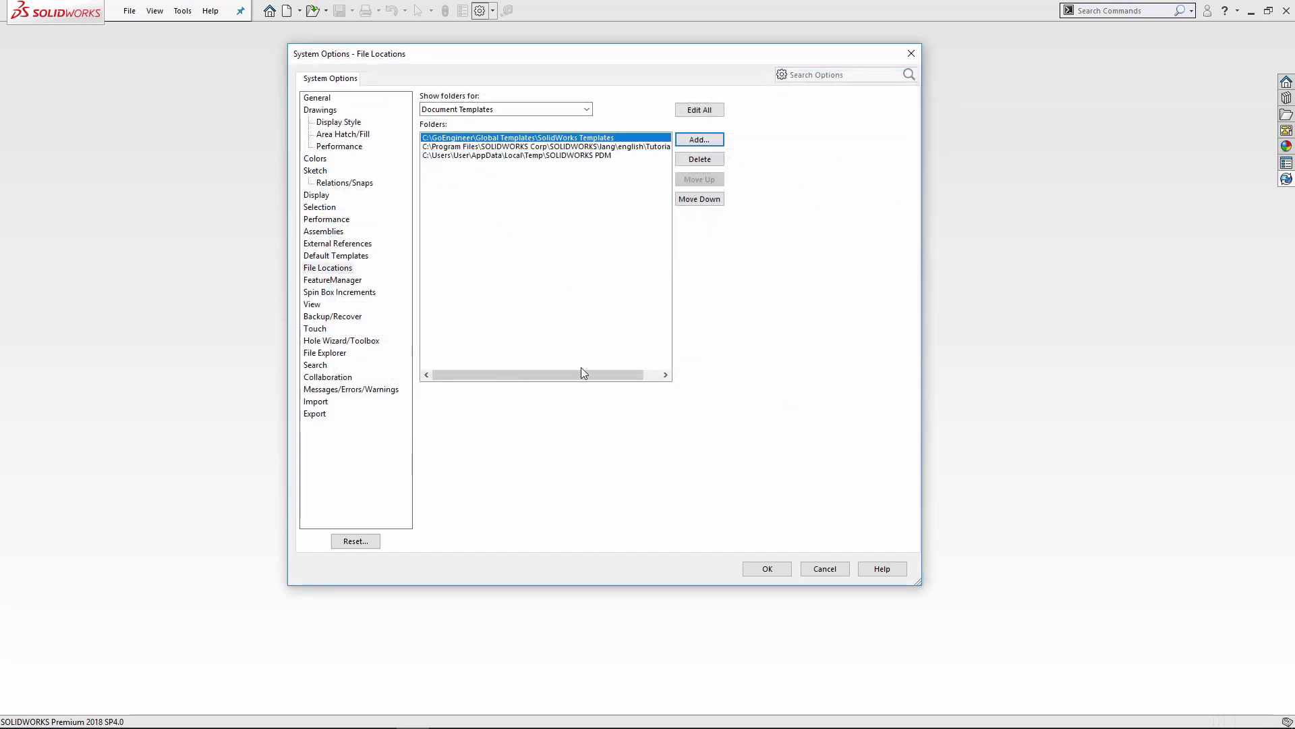
click(768, 566)
click(677, 395)
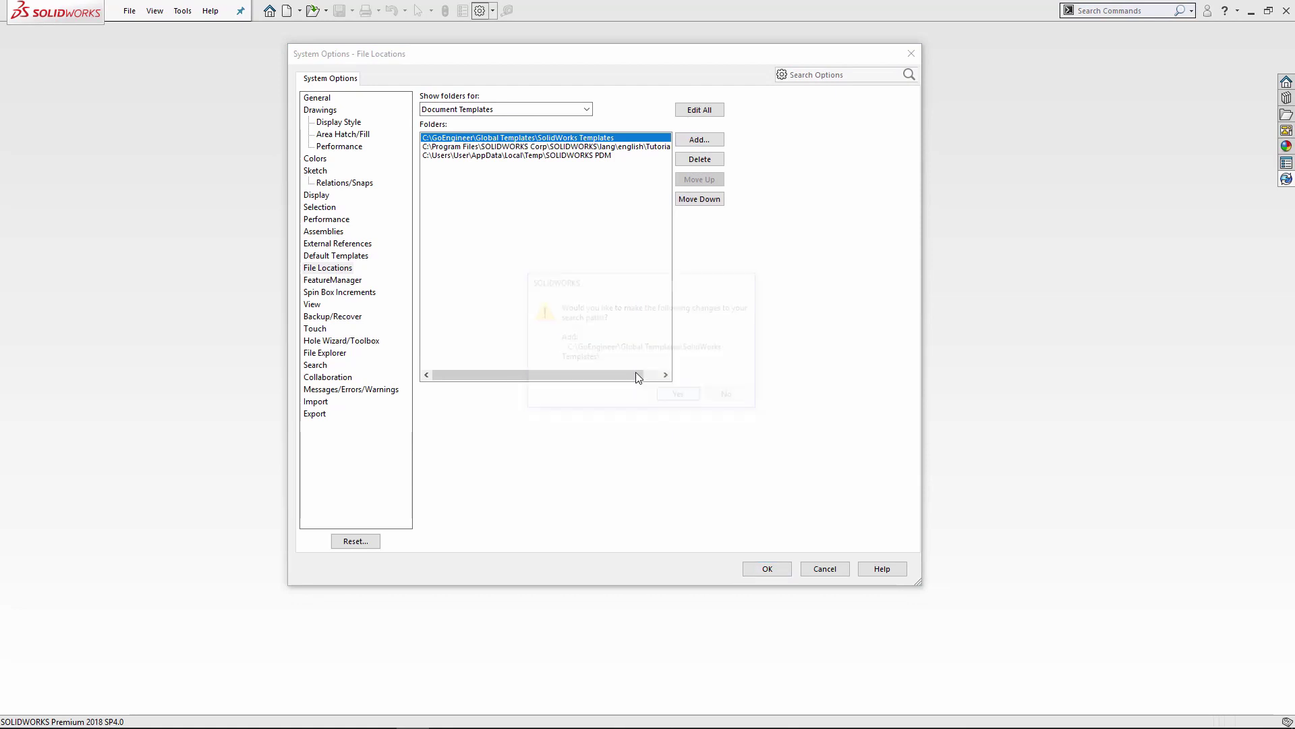
click(288, 11)
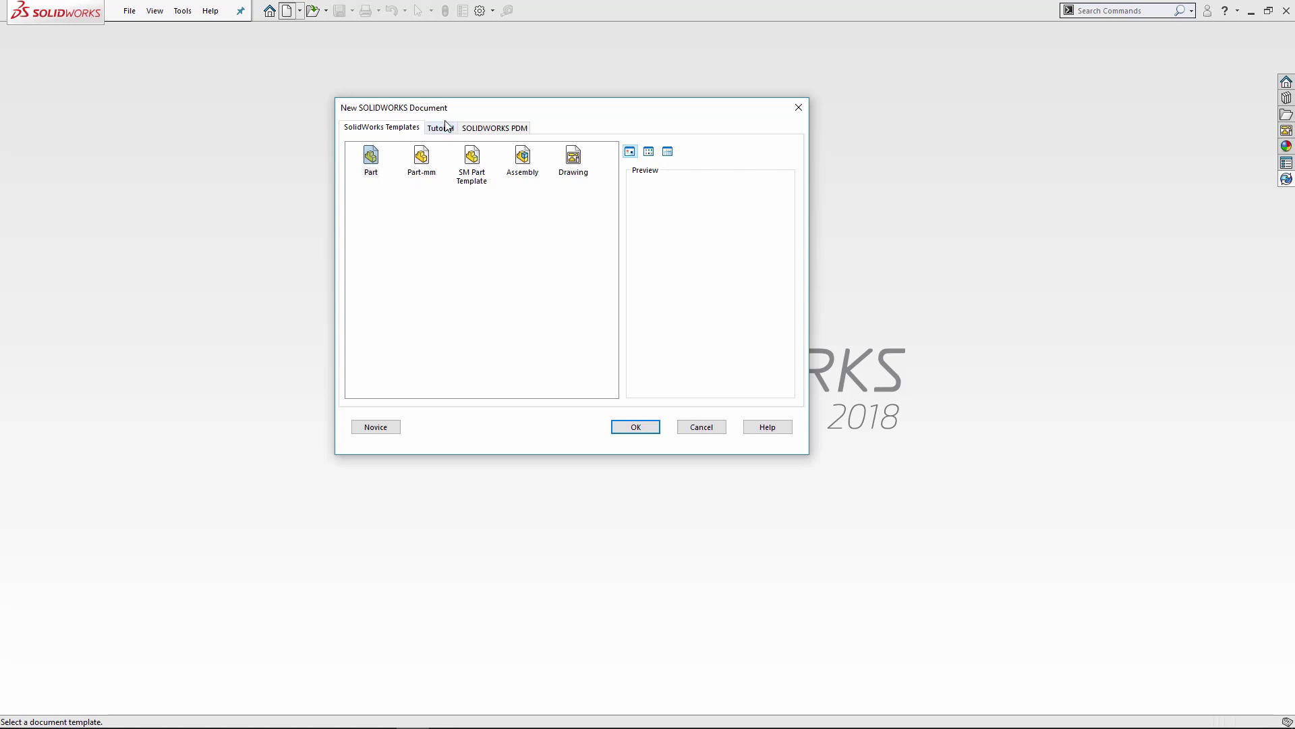
- Glance at the Tutorial templates, return to SolidWorks Templates, cancel, and minimize SOLIDWORKS
click(445, 130)
click(413, 129)
click(699, 427)
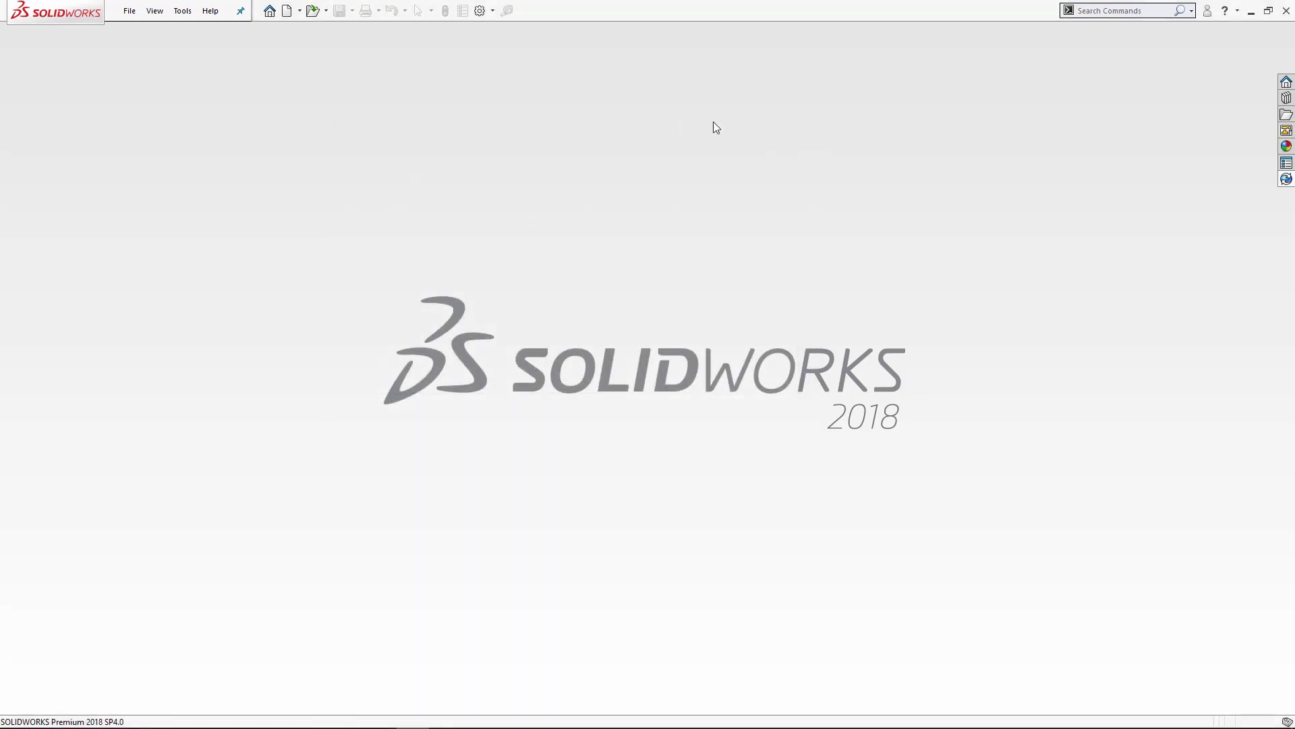
click(1252, 11)
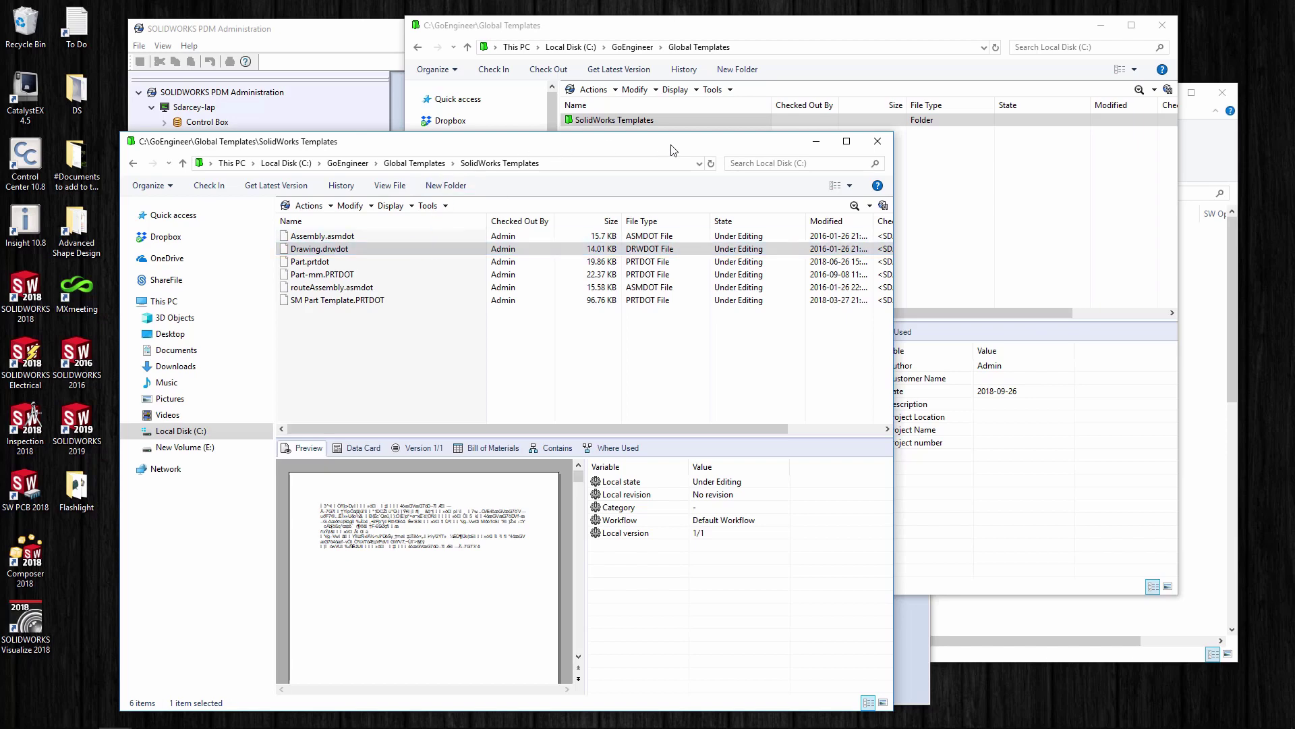
- Hide the SolidWorks Templates window and go back up to the GoEngineer vault root
click(816, 141)
click(632, 47)
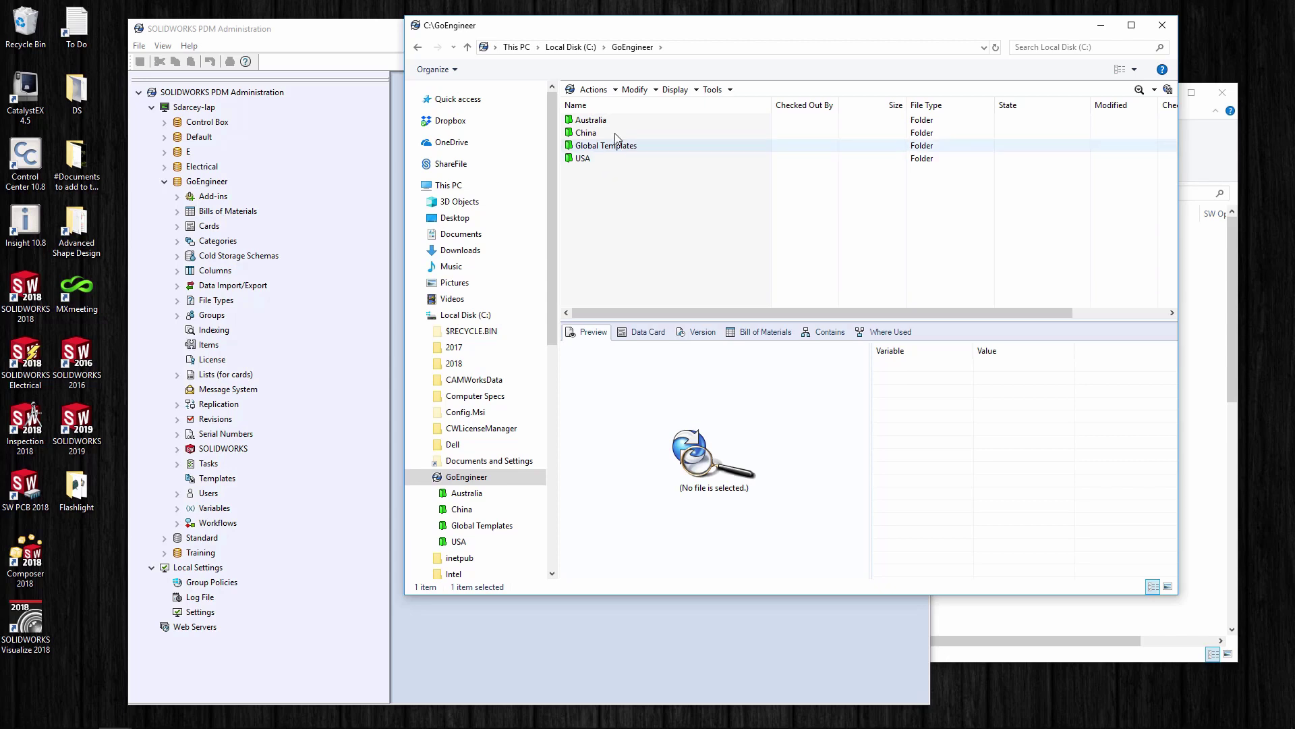
- Create a new folder named Library at the vault root
right_click(605, 199)
mouse_move(707, 298)
click(759, 296)
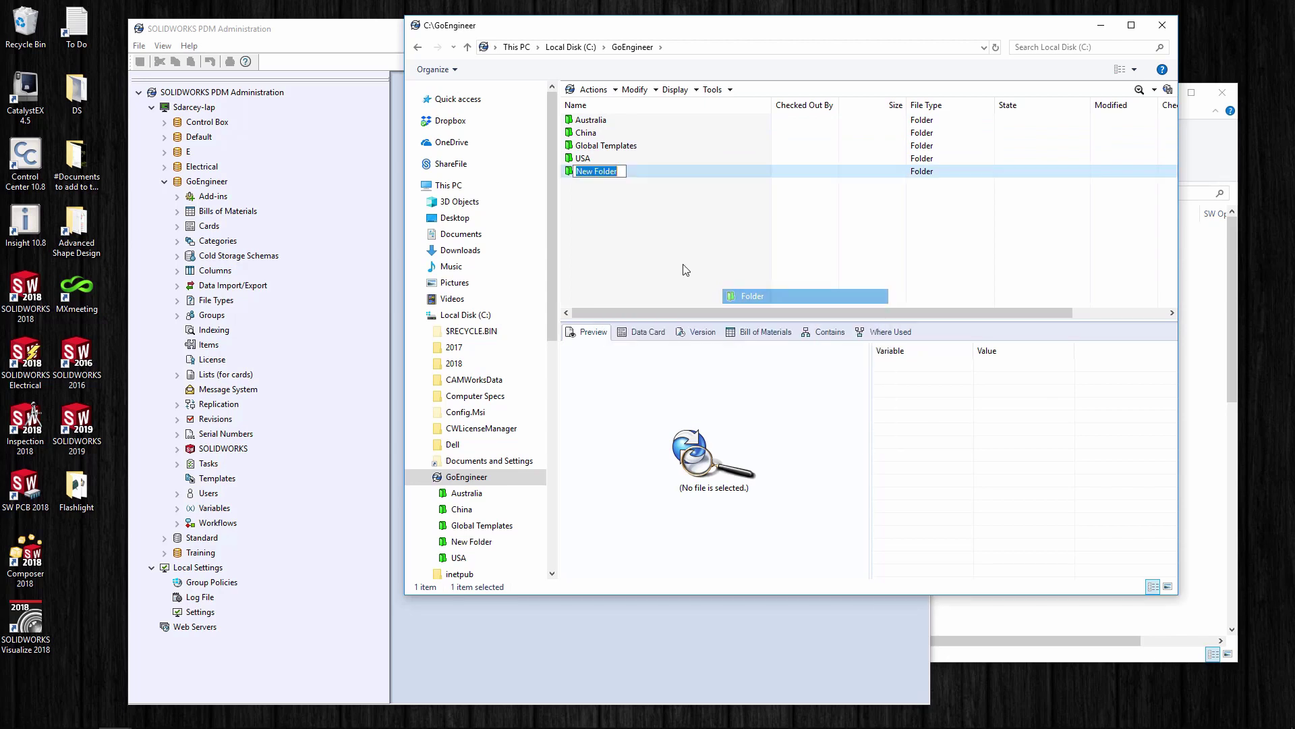
text(Library)
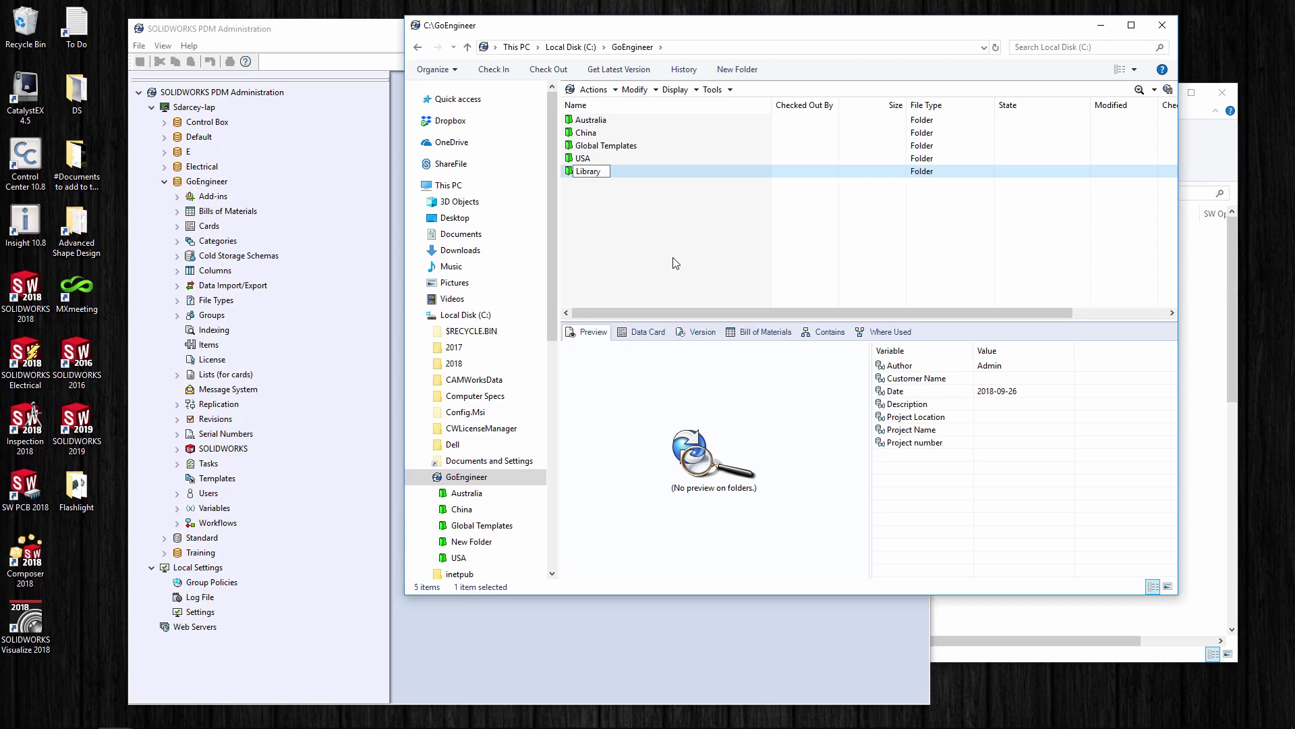
key(Return)
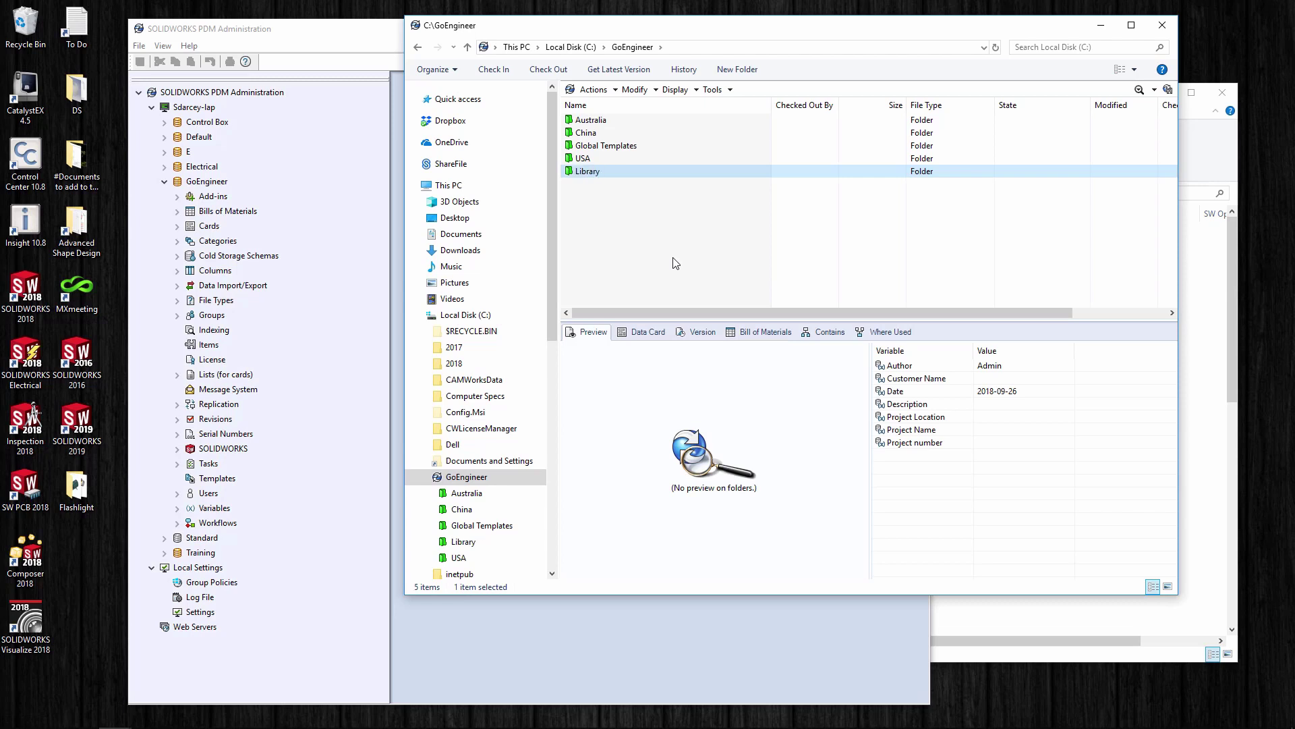
- Create and open a 2056 folder under USA\Designs, then open the desktop Flashlight folder
double_click(580, 159)
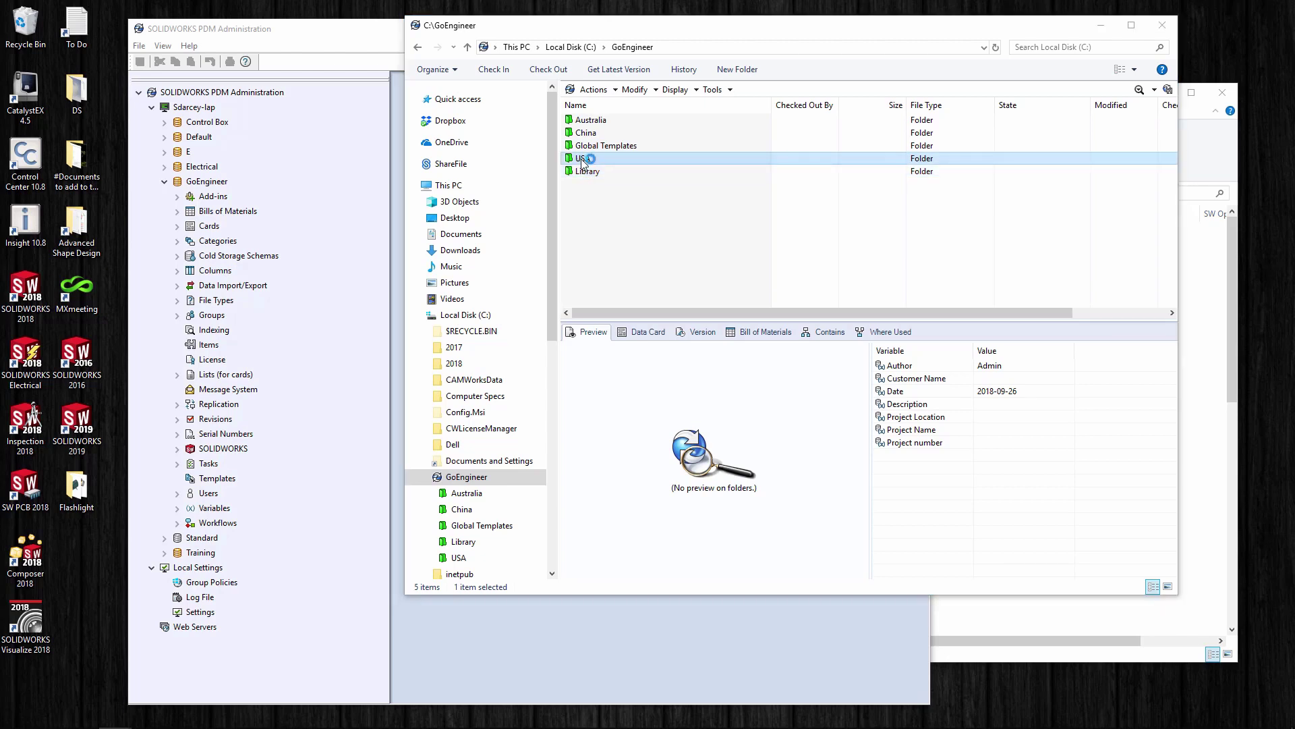
double_click(589, 121)
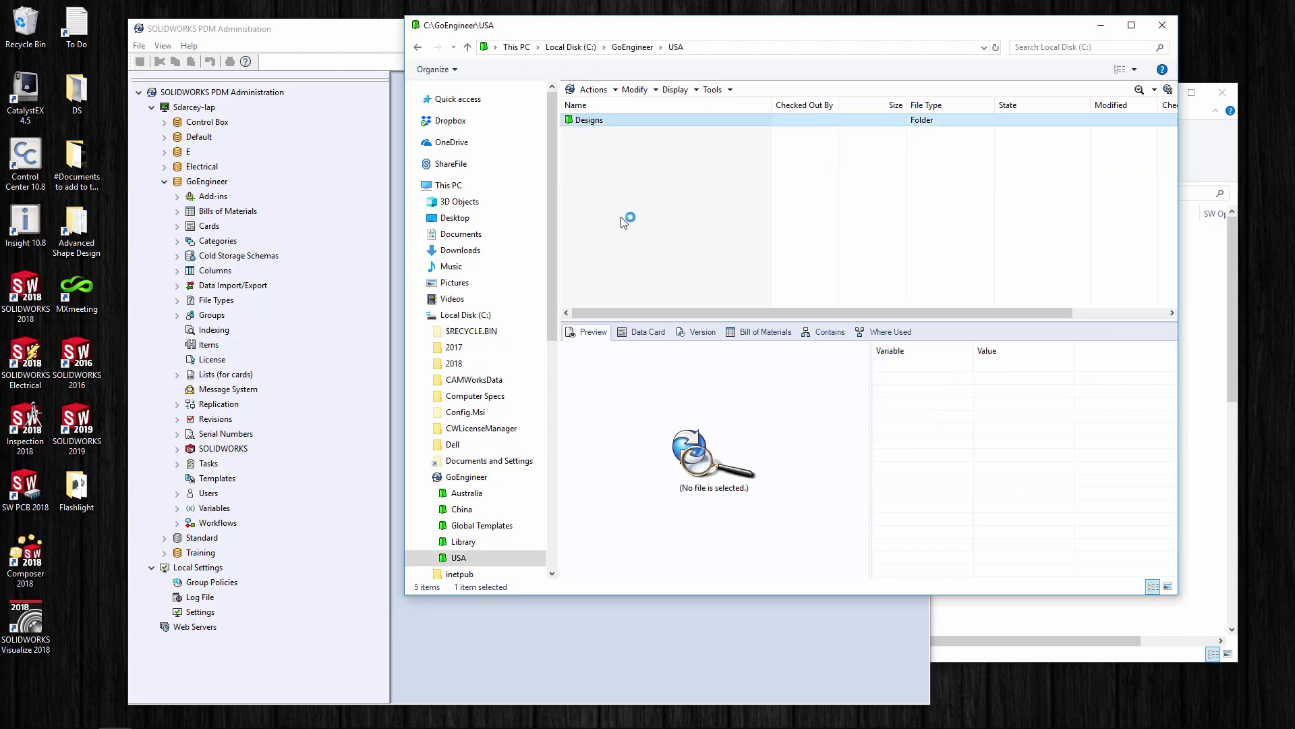
right_click(604, 148)
mouse_move(647, 246)
click(750, 244)
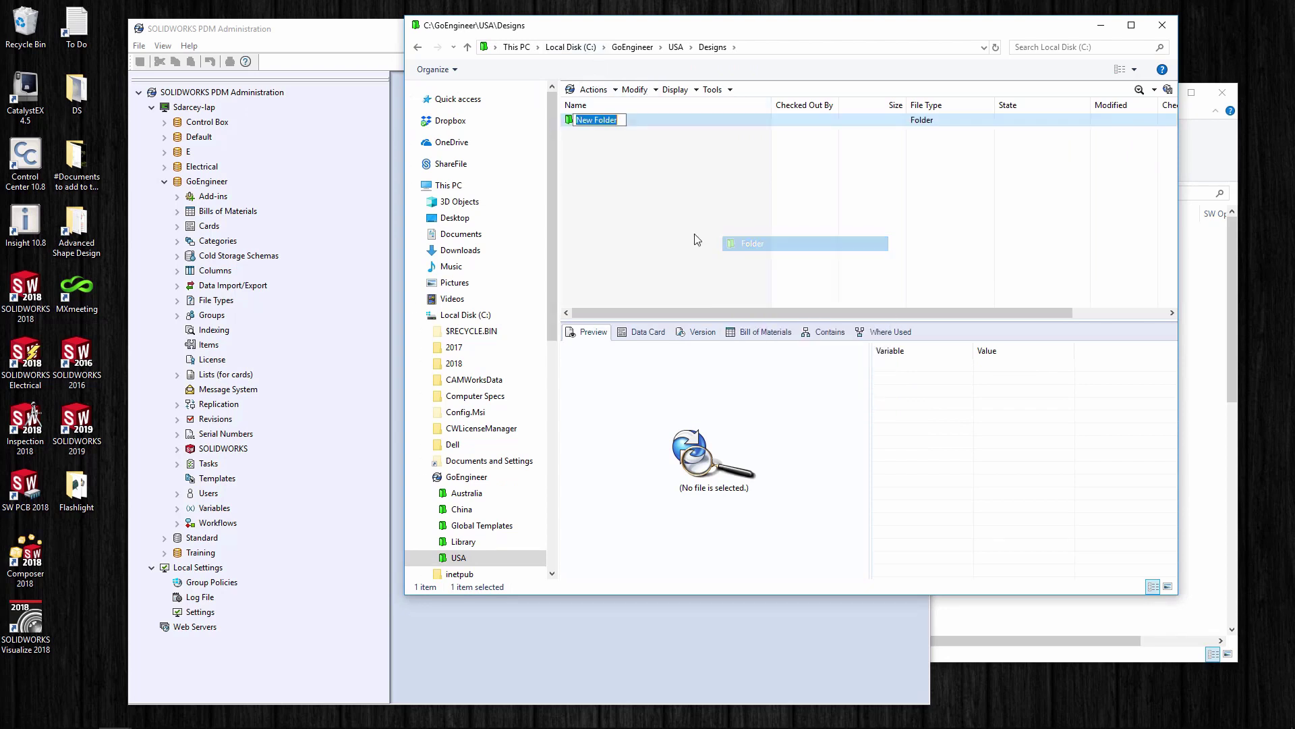
text(20)
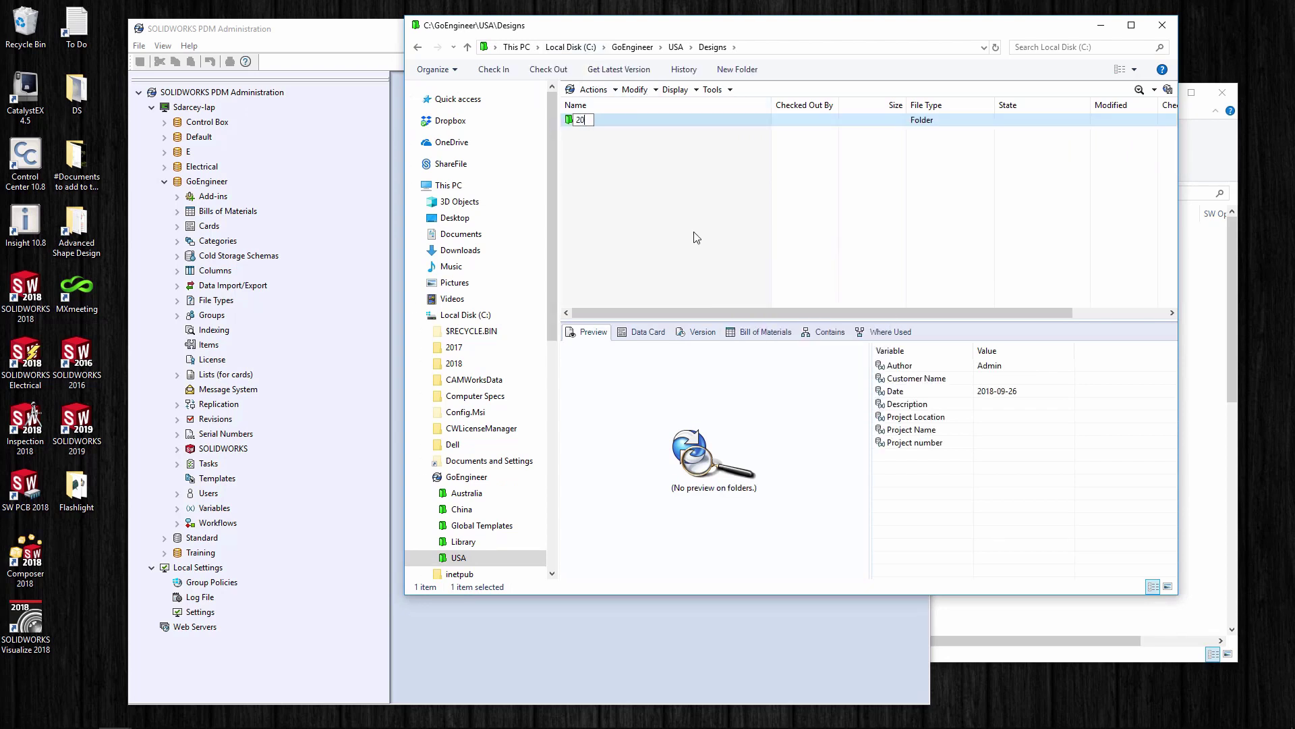
text(56)
key(Return)
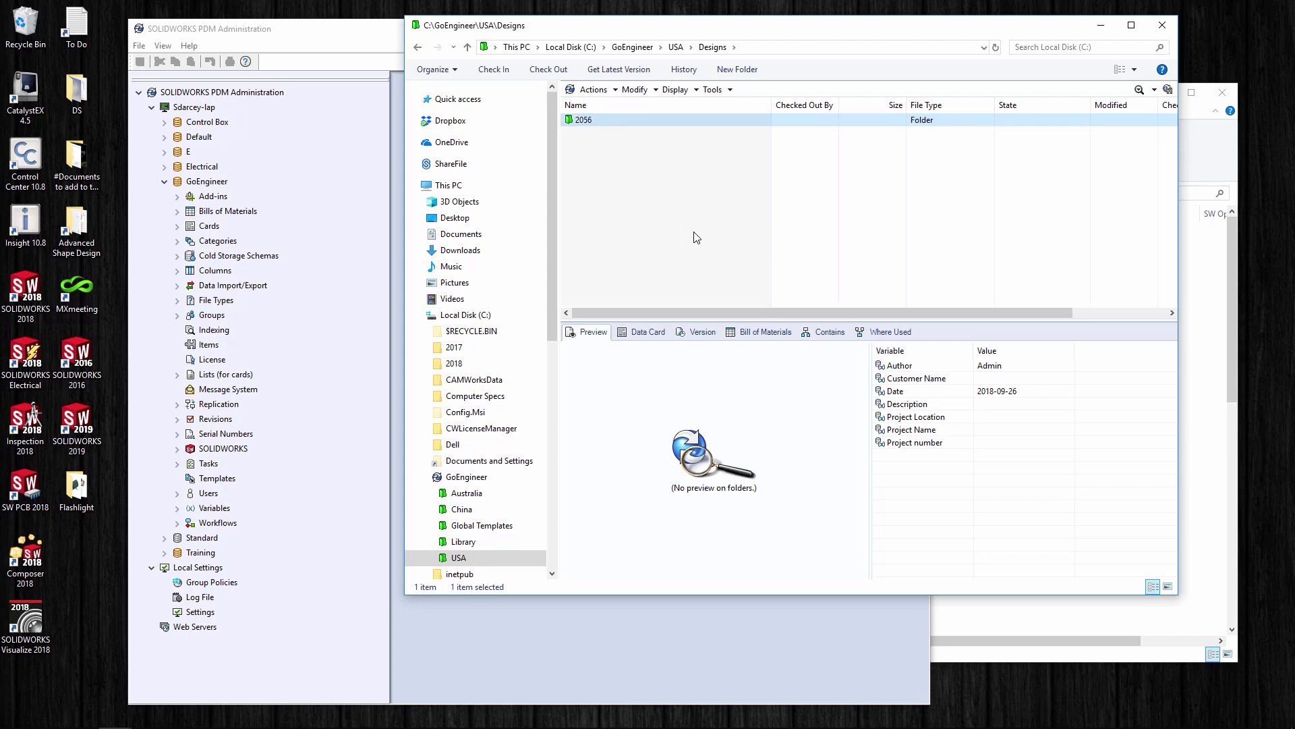
double_click(581, 120)
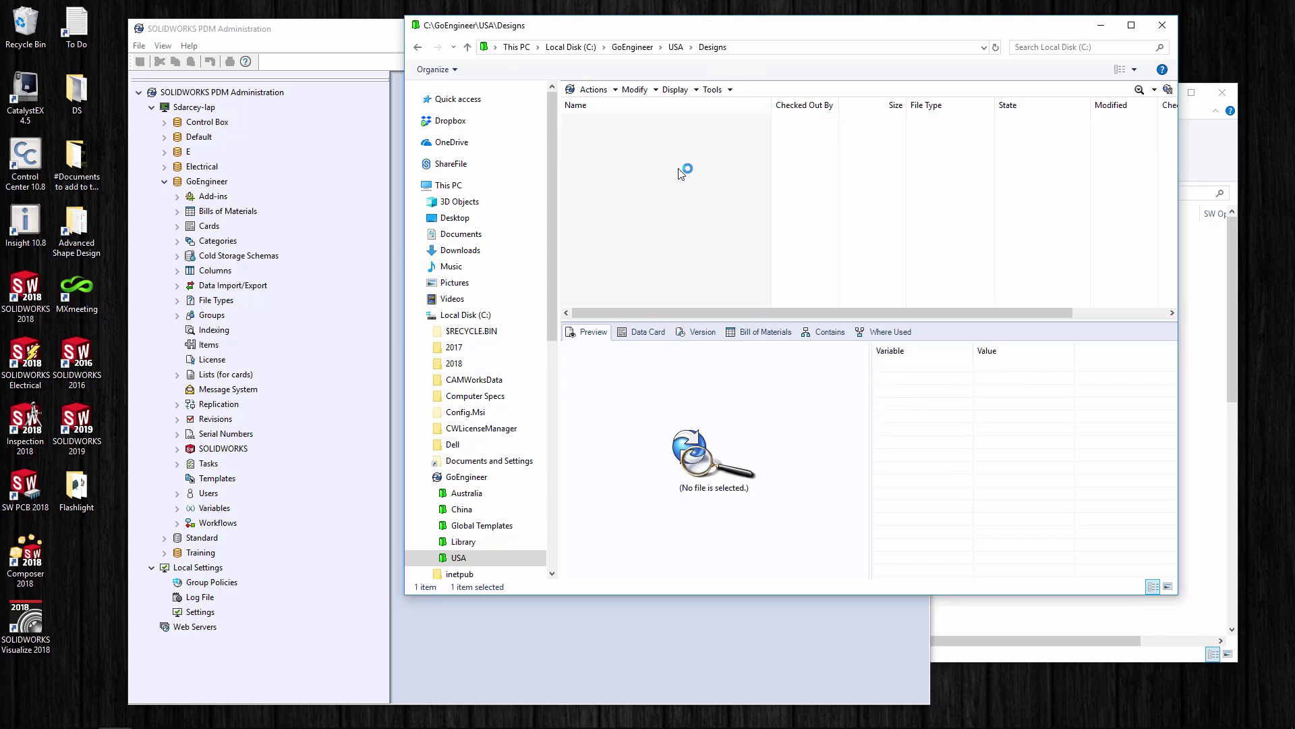
double_click(77, 489)
- Copy all 17 Flashlight files and paste them into the vault's 2056 folder
drag(382, 455, 319, 149)
right_click(337, 190)
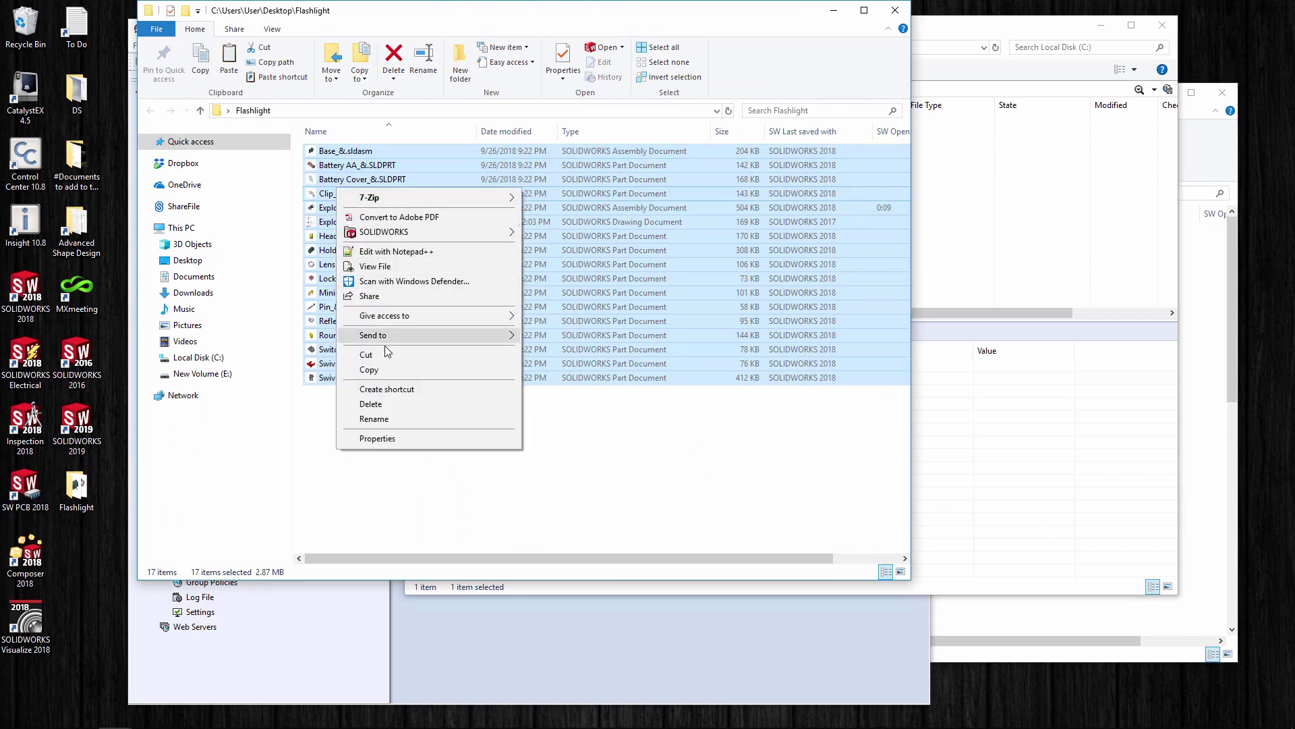
click(382, 369)
click(997, 194)
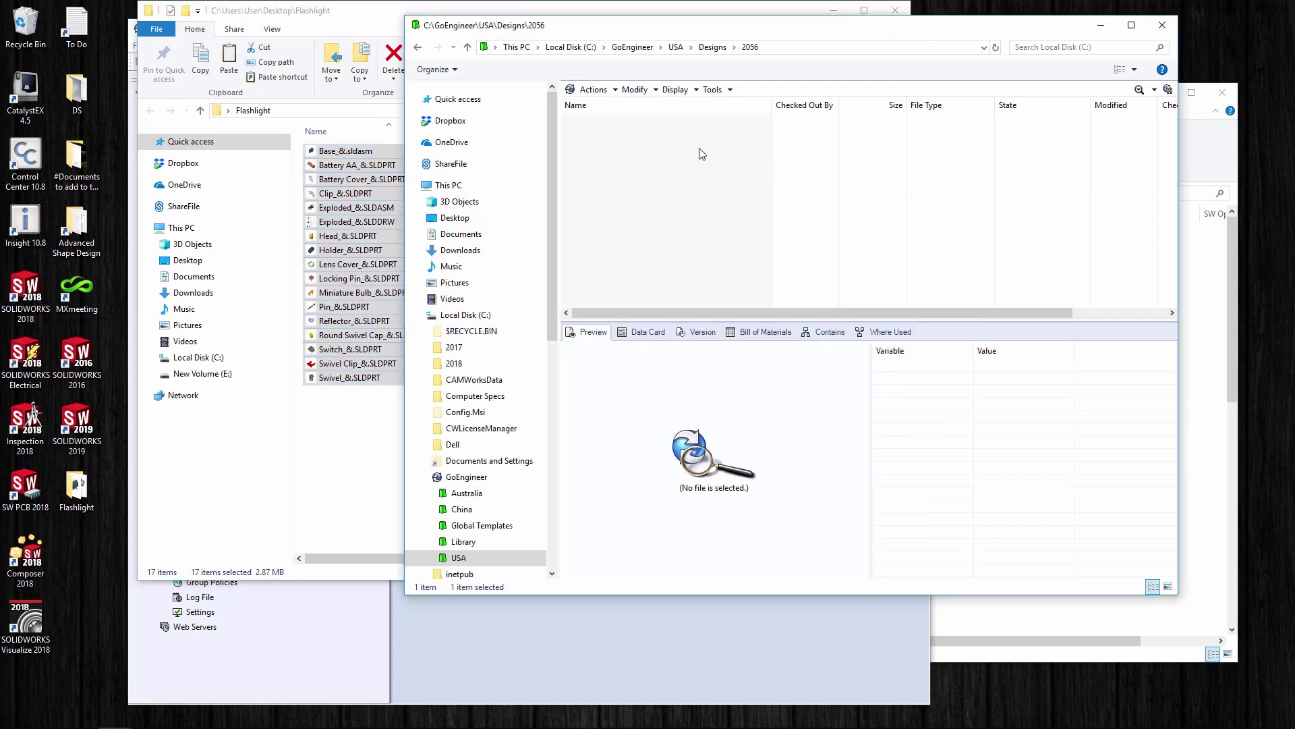
right_click(642, 153)
click(674, 216)
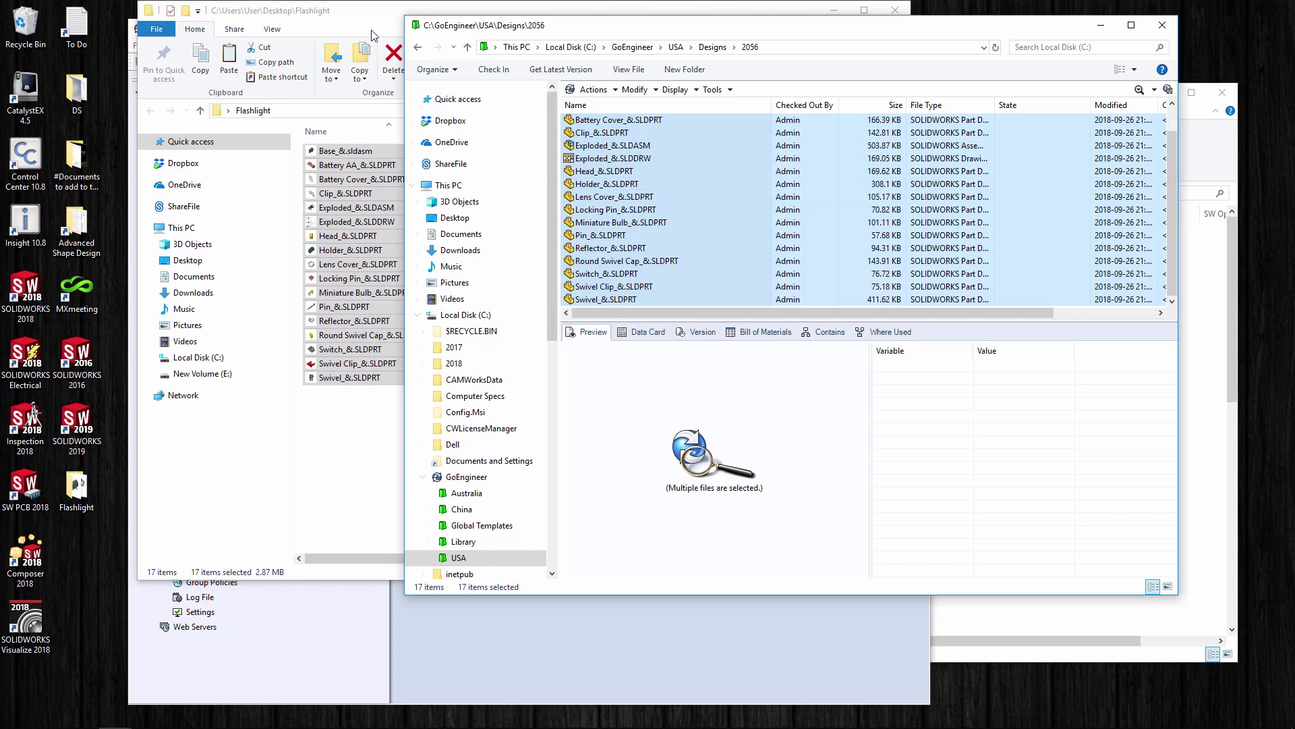
- Close the Flashlight window and view the data card for Head_&.SLDPRT
drag(364, 22, 249, 27)
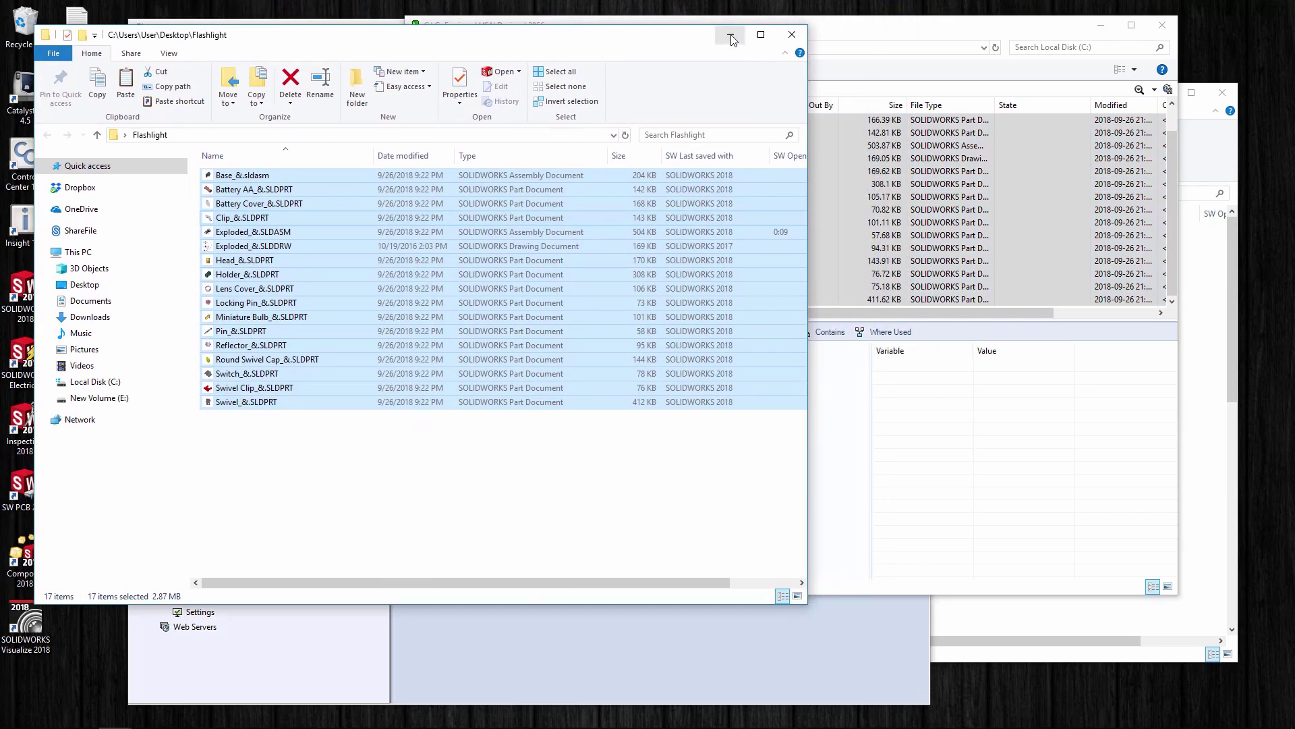
click(722, 13)
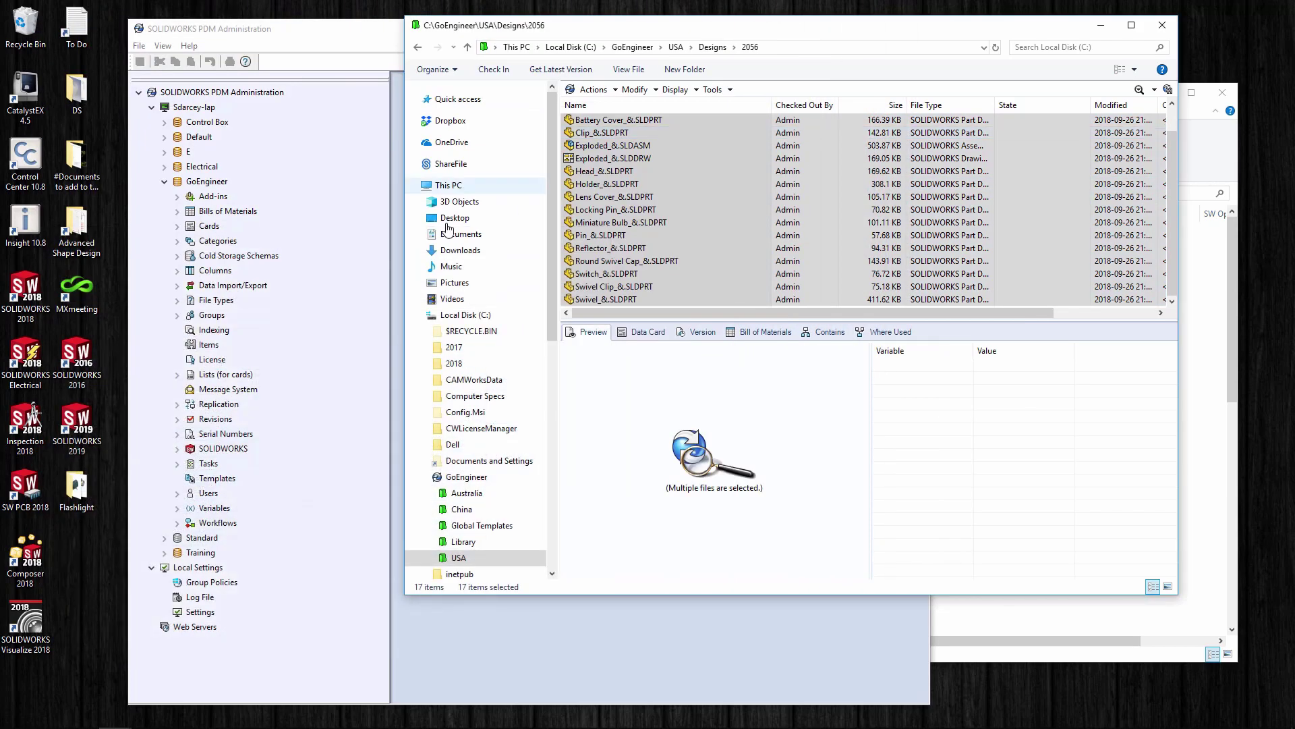
click(651, 334)
click(624, 171)
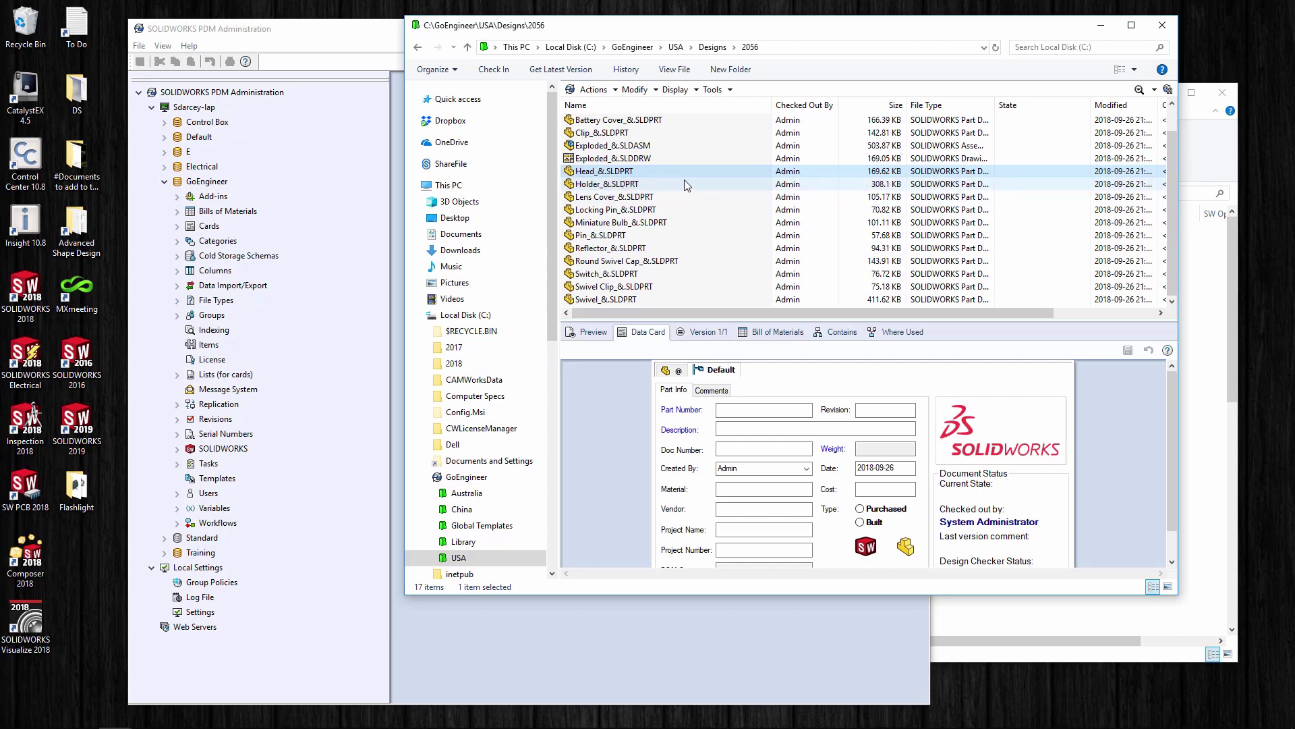
- Check all 17 files in the 2056 folder into the vault, then select Exploded_&.SLDASM
key(ctrl+a)
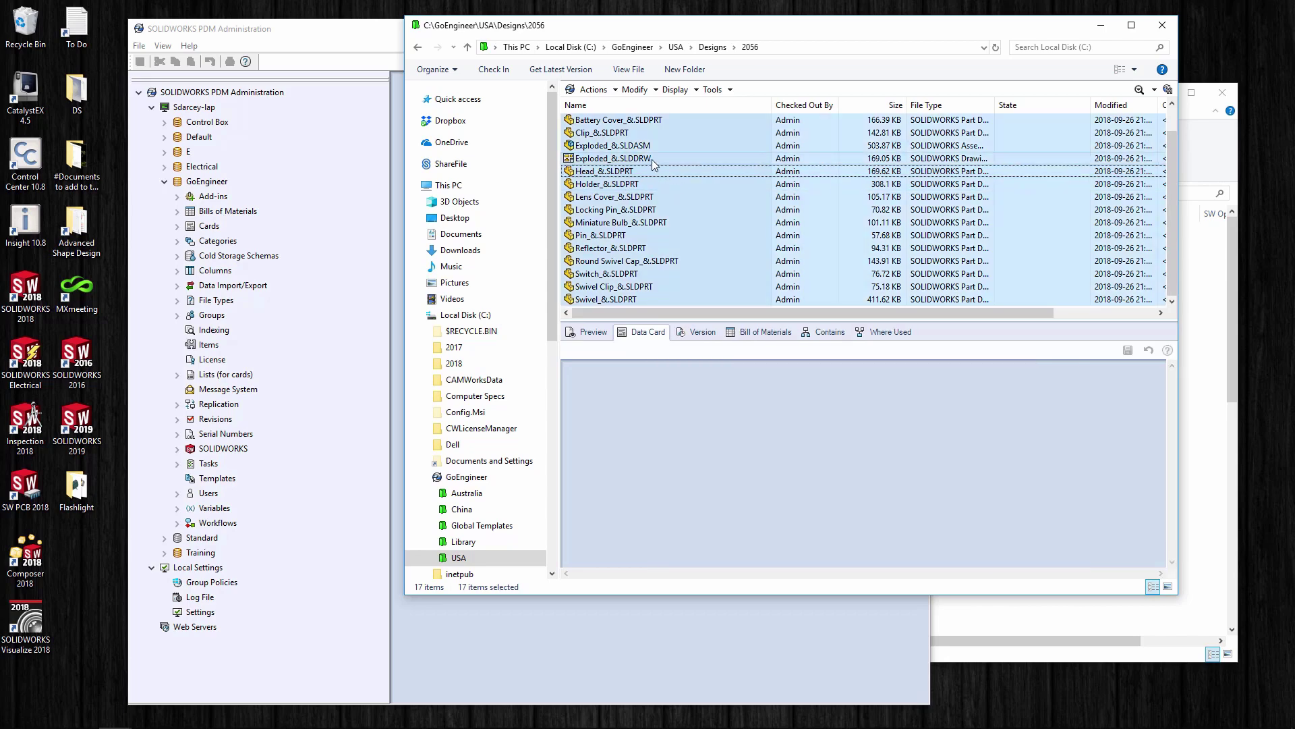
right_click(652, 159)
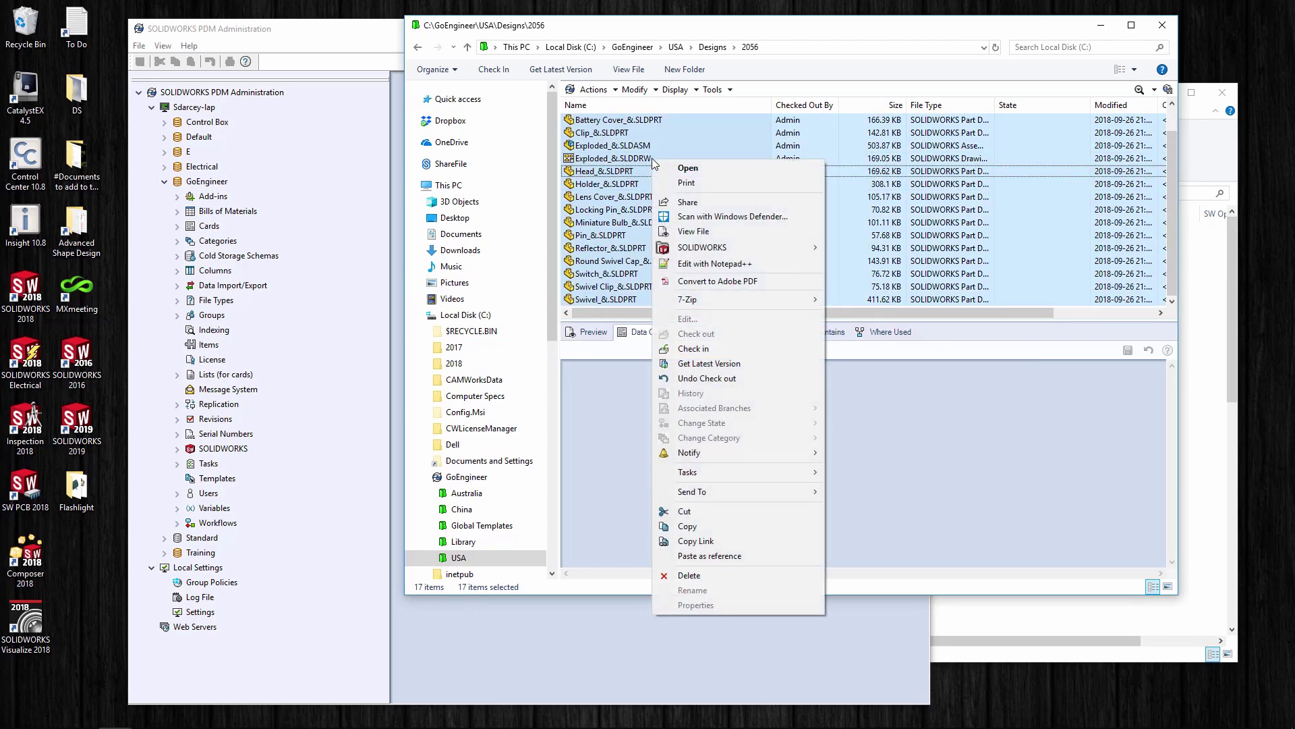
click(693, 349)
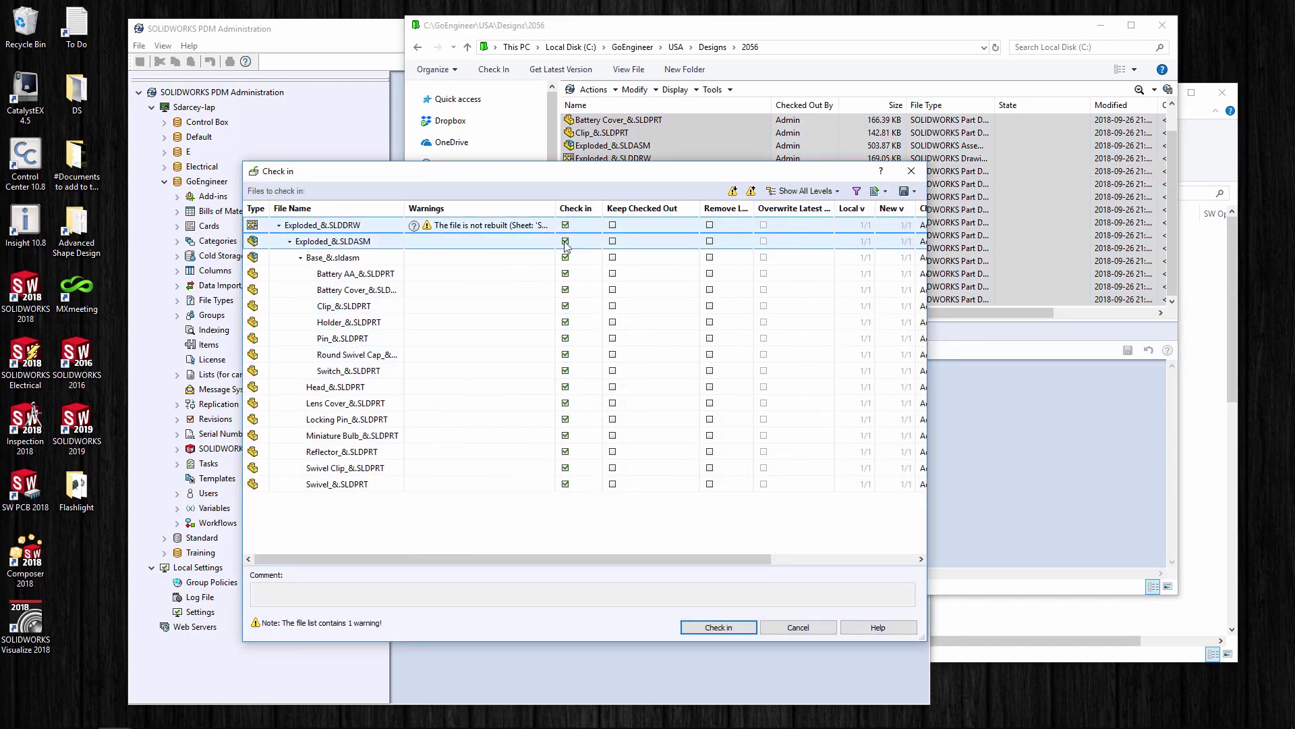
click(713, 628)
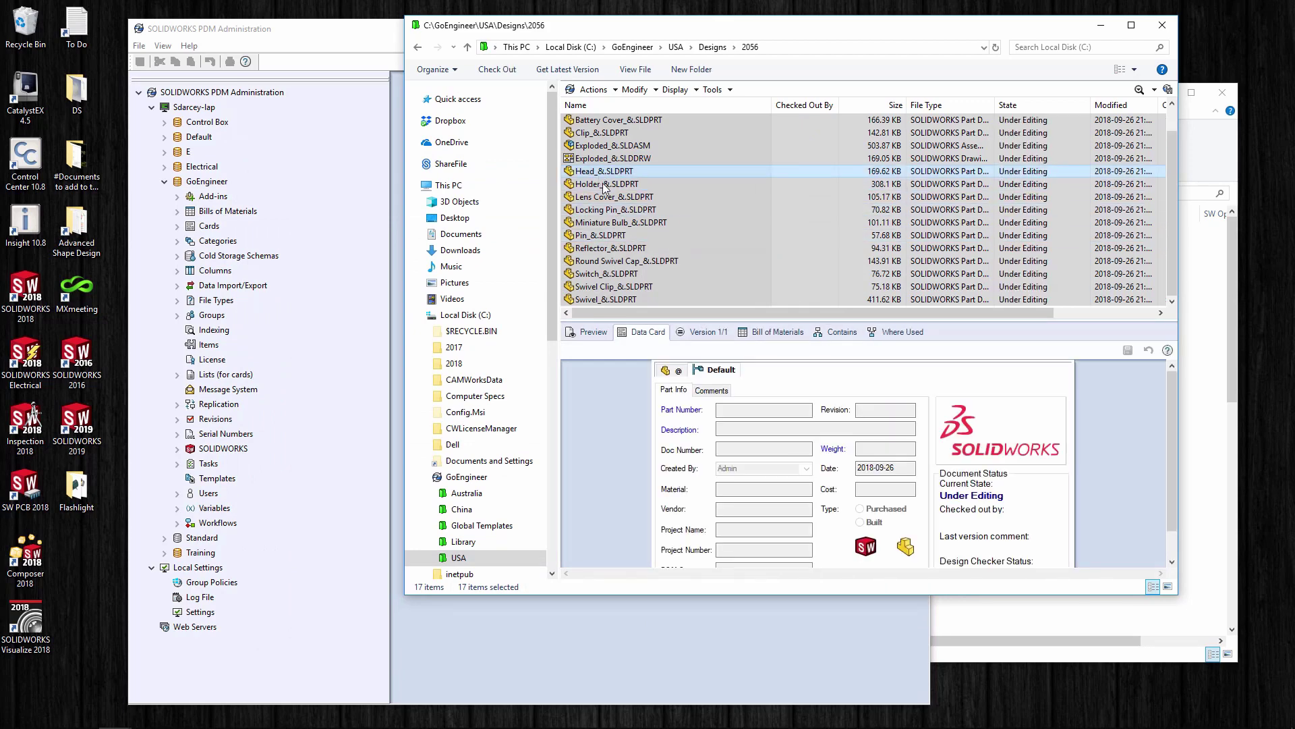
click(674, 145)
- List the Exploded assembly's contents, then inspect Holder_&.SLDPRT and select Battery AA_&.SLDPRT
click(838, 332)
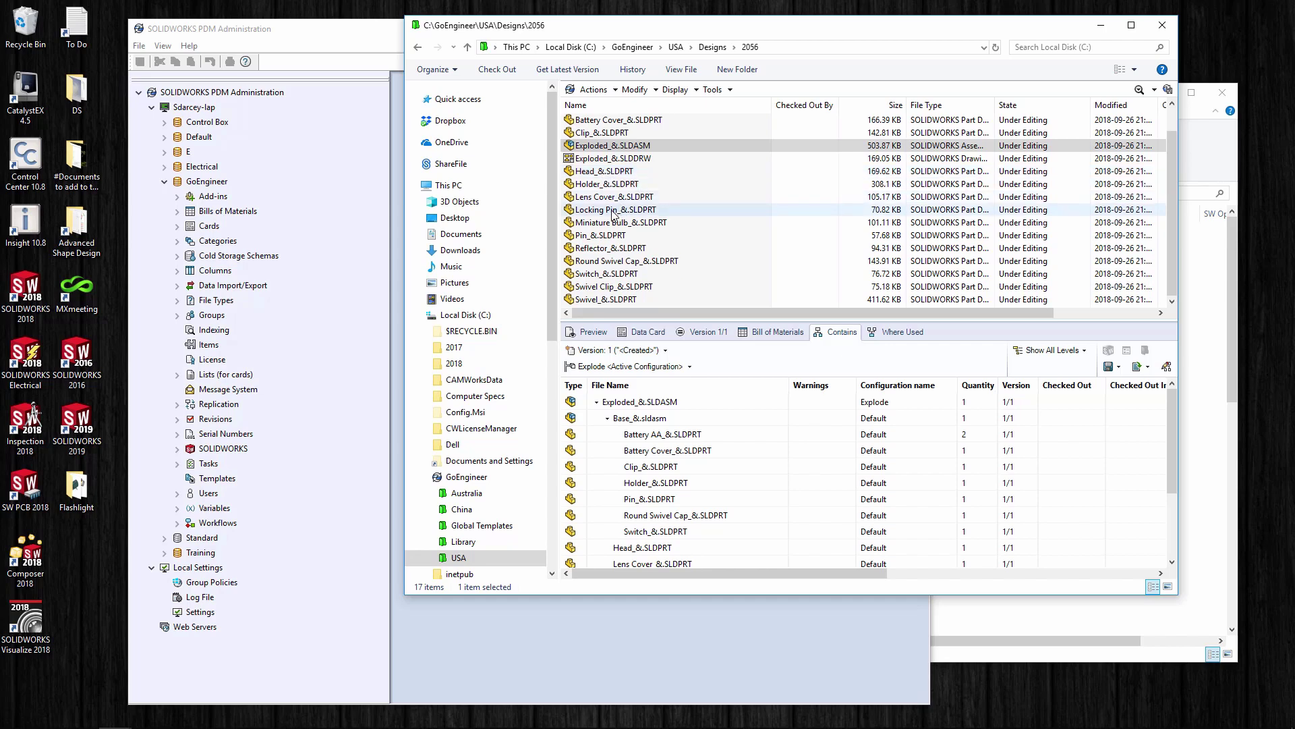
click(610, 183)
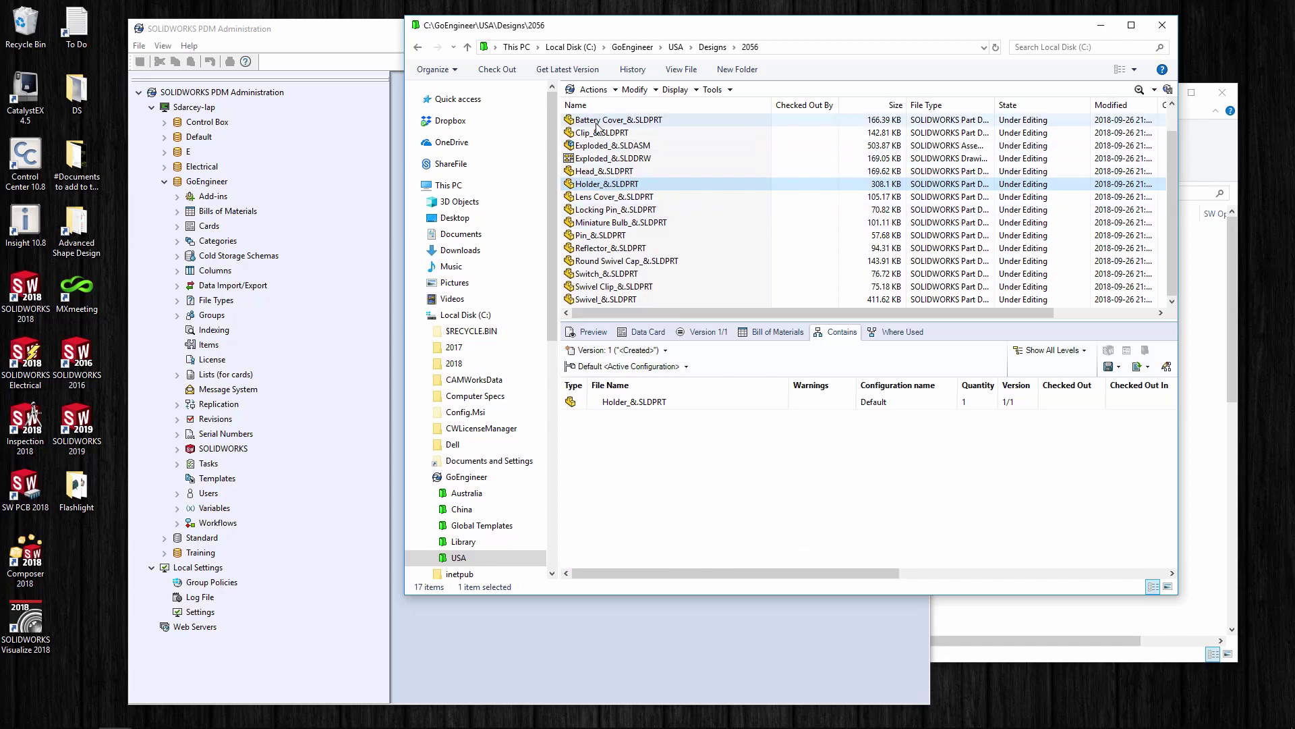
scroll(606, 236, up, 1)
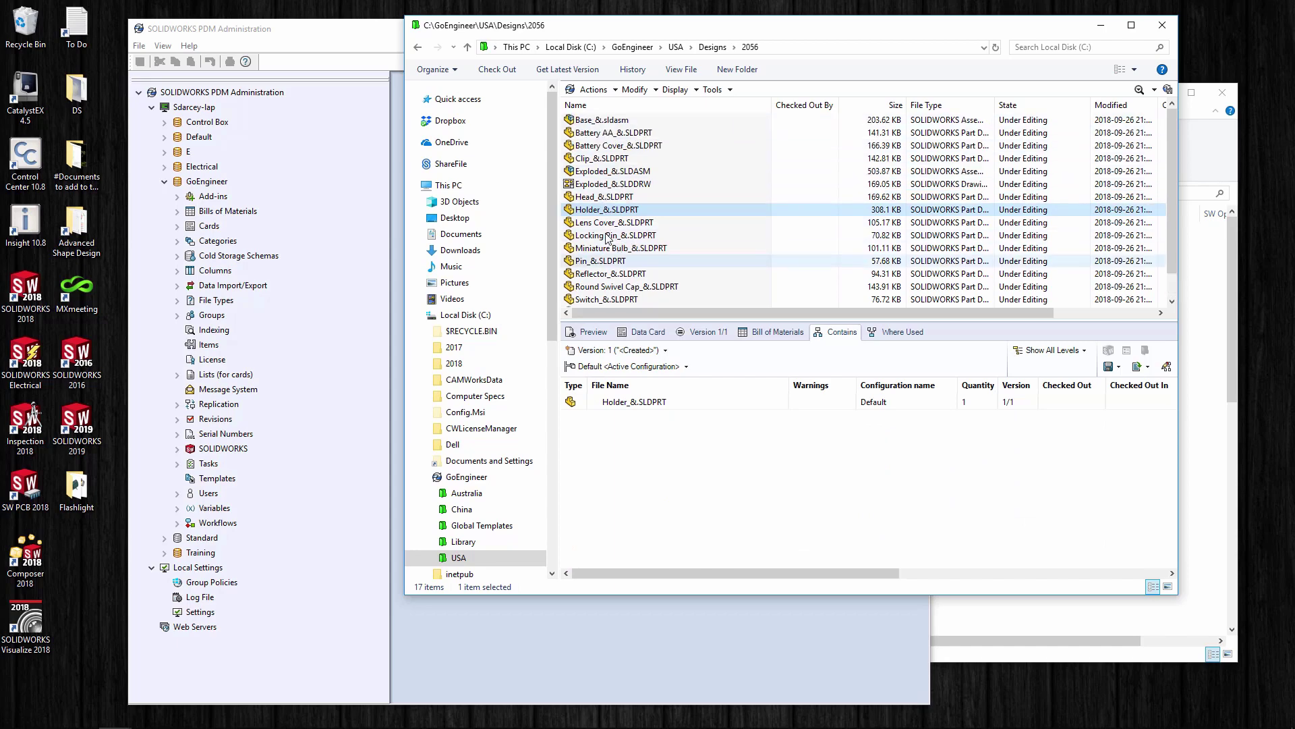
click(597, 134)
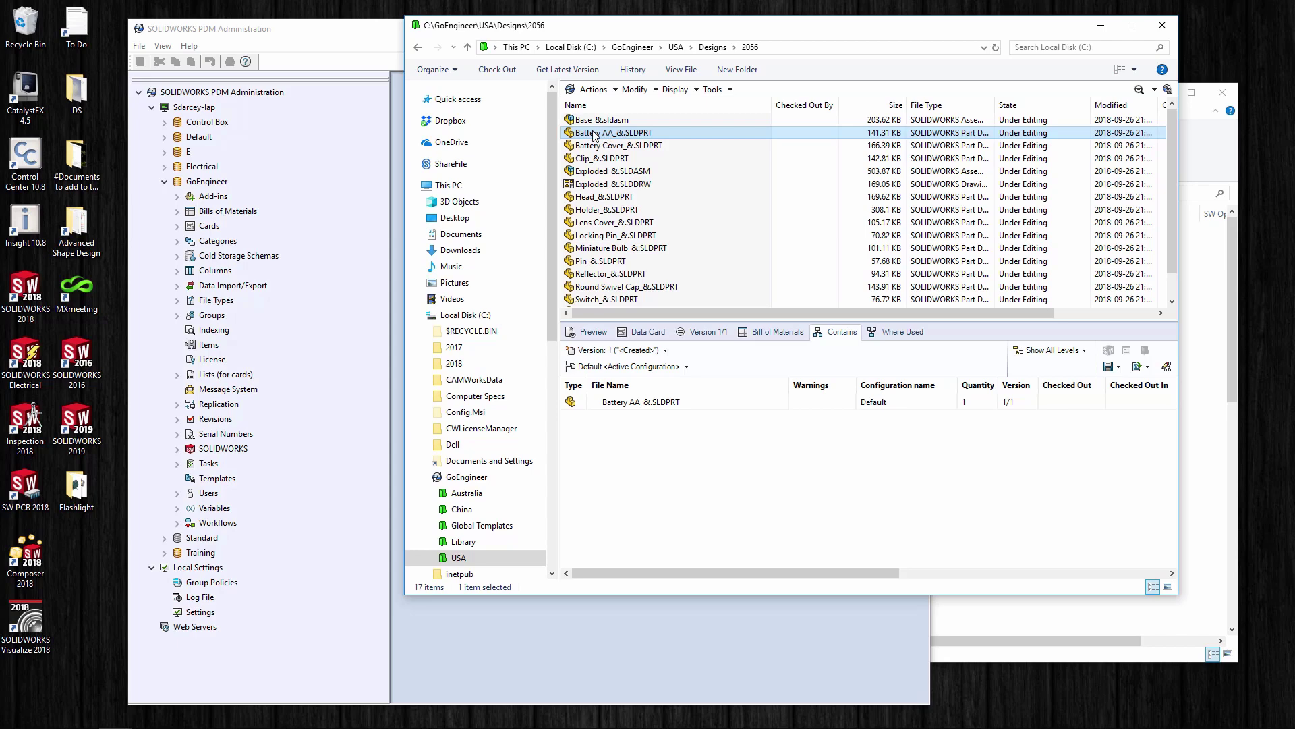
- Cut Battery AA_&.SLDPRT and create a Batteries folder inside Library
right_click(594, 134)
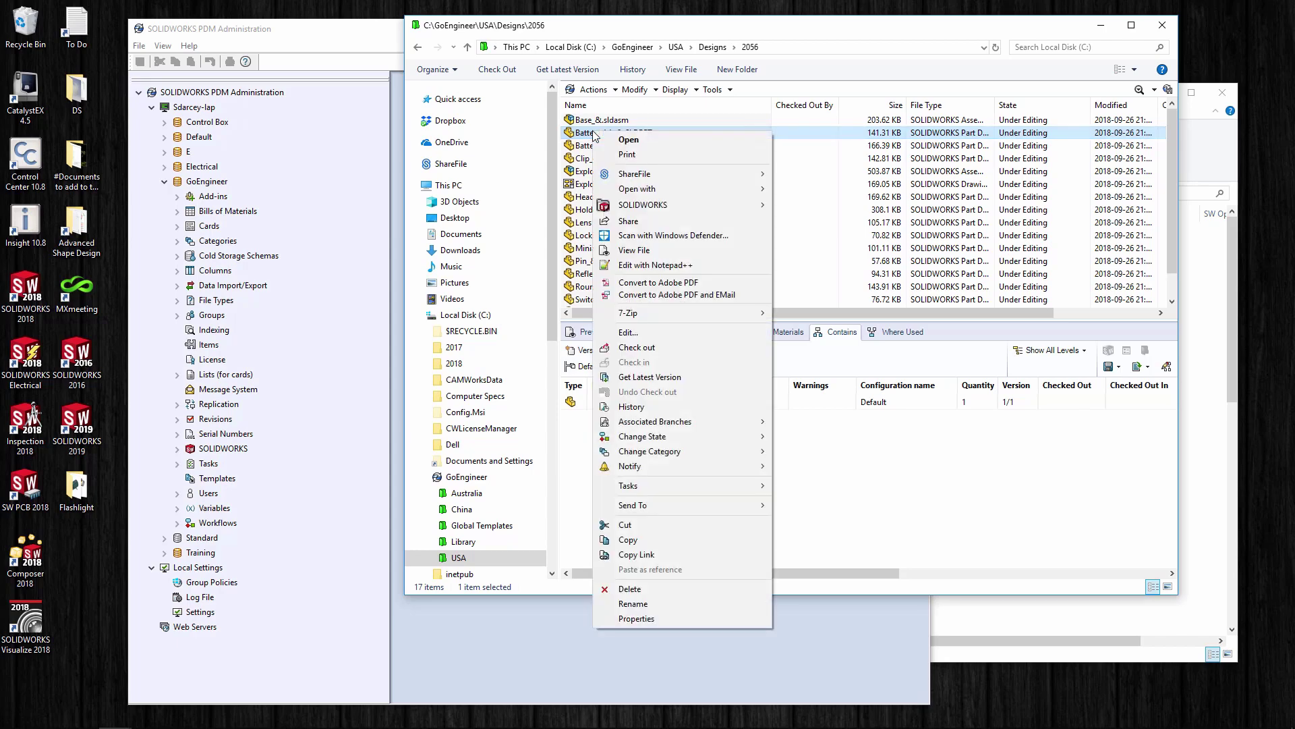
click(630, 525)
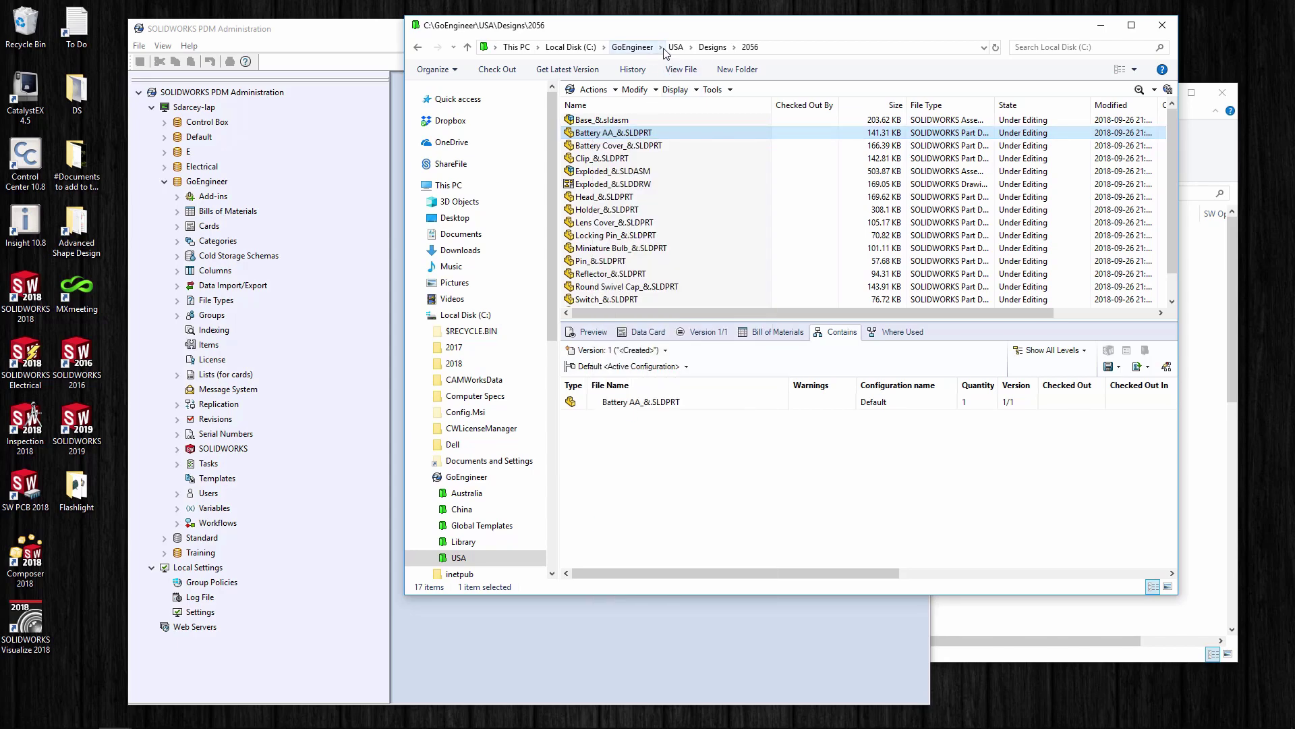
click(632, 47)
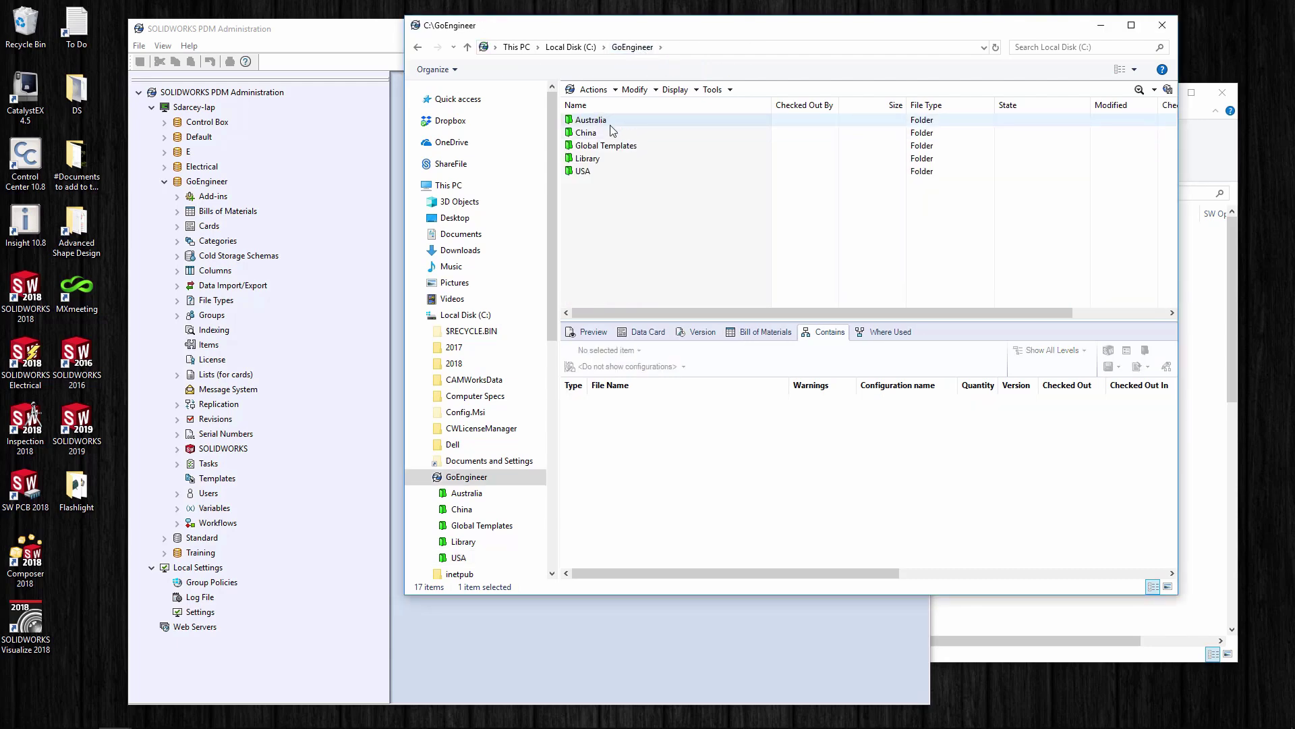
double_click(591, 159)
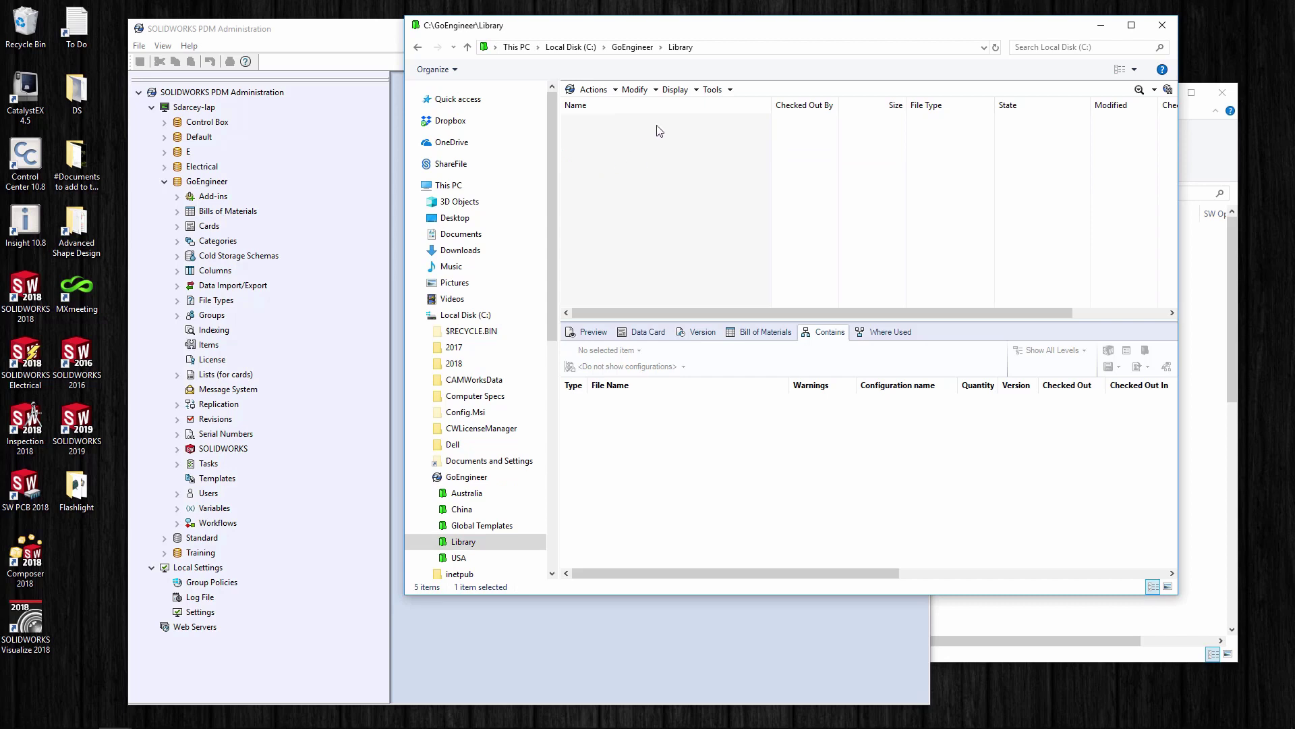
right_click(609, 160)
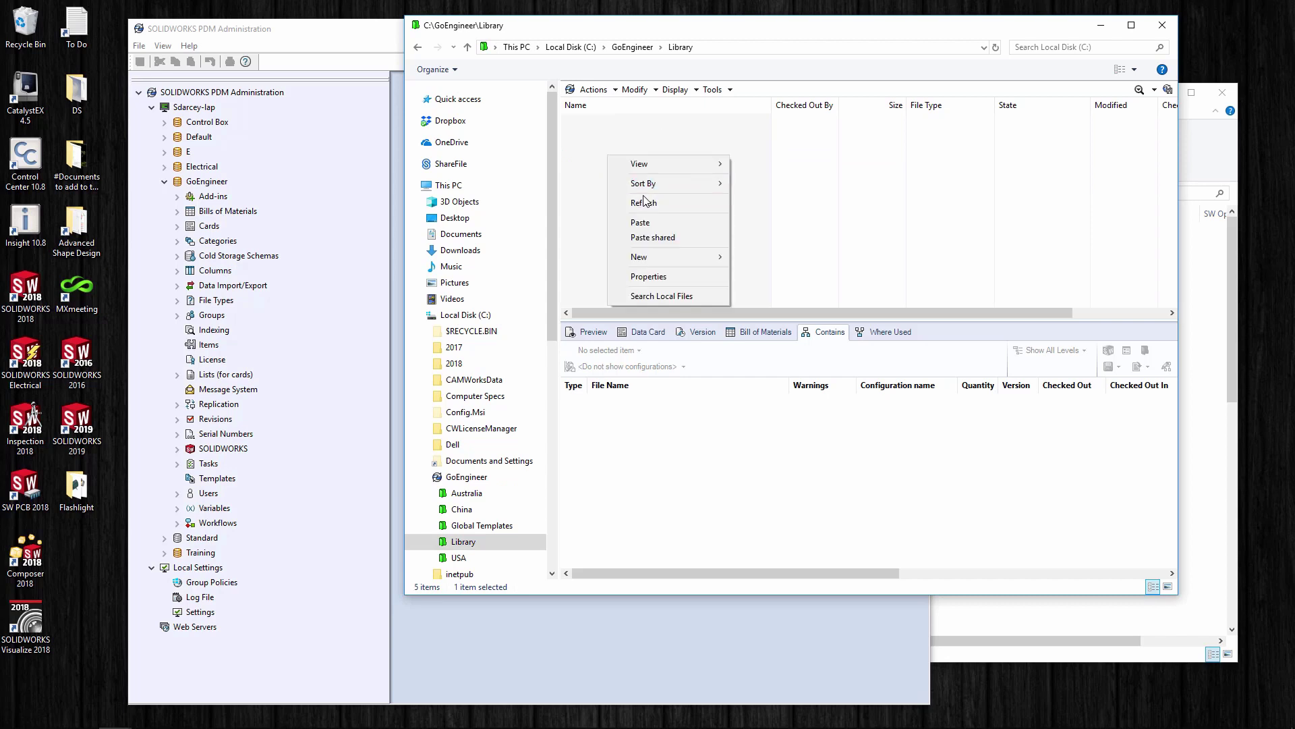
mouse_move(674, 257)
click(758, 257)
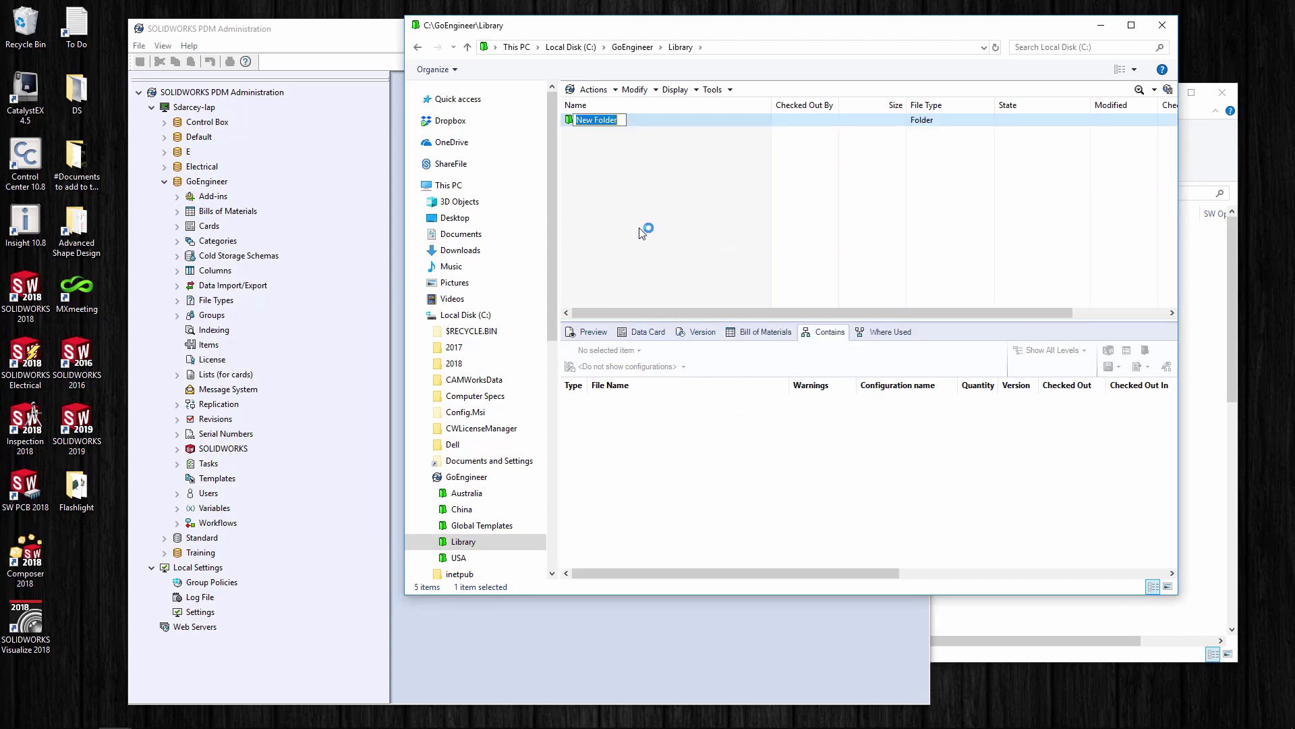
text(Batteries)
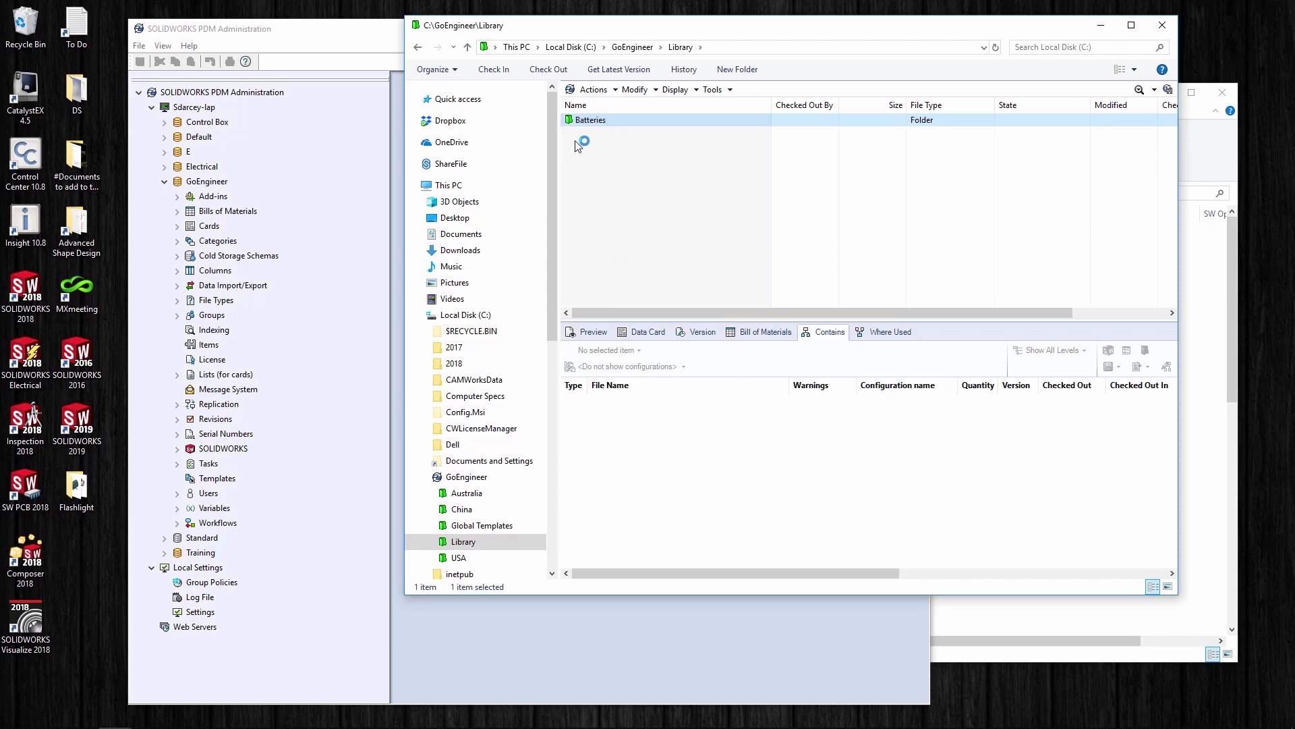
key(Return)
key(Return)
- Paste the Battery AA part into Batteries and begin renaming it by deleting the _& suffix
right_click(604, 161)
click(634, 227)
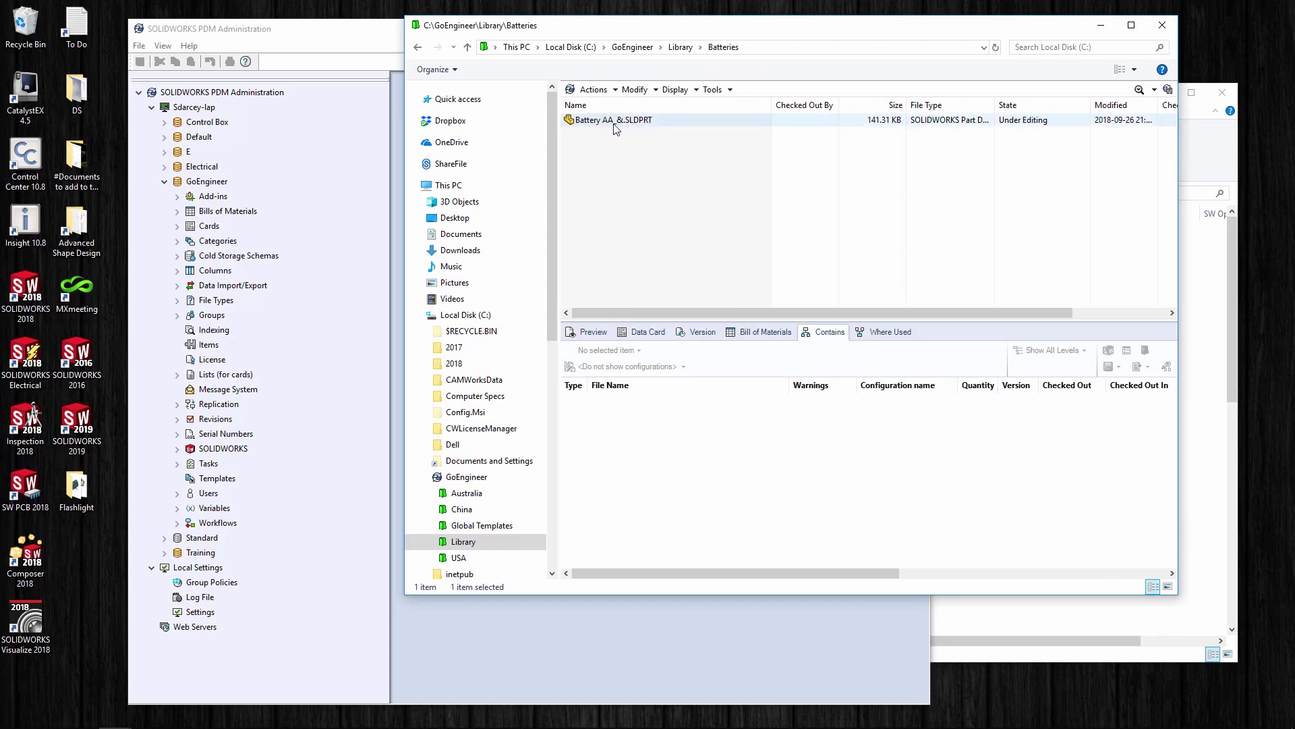
click(611, 125)
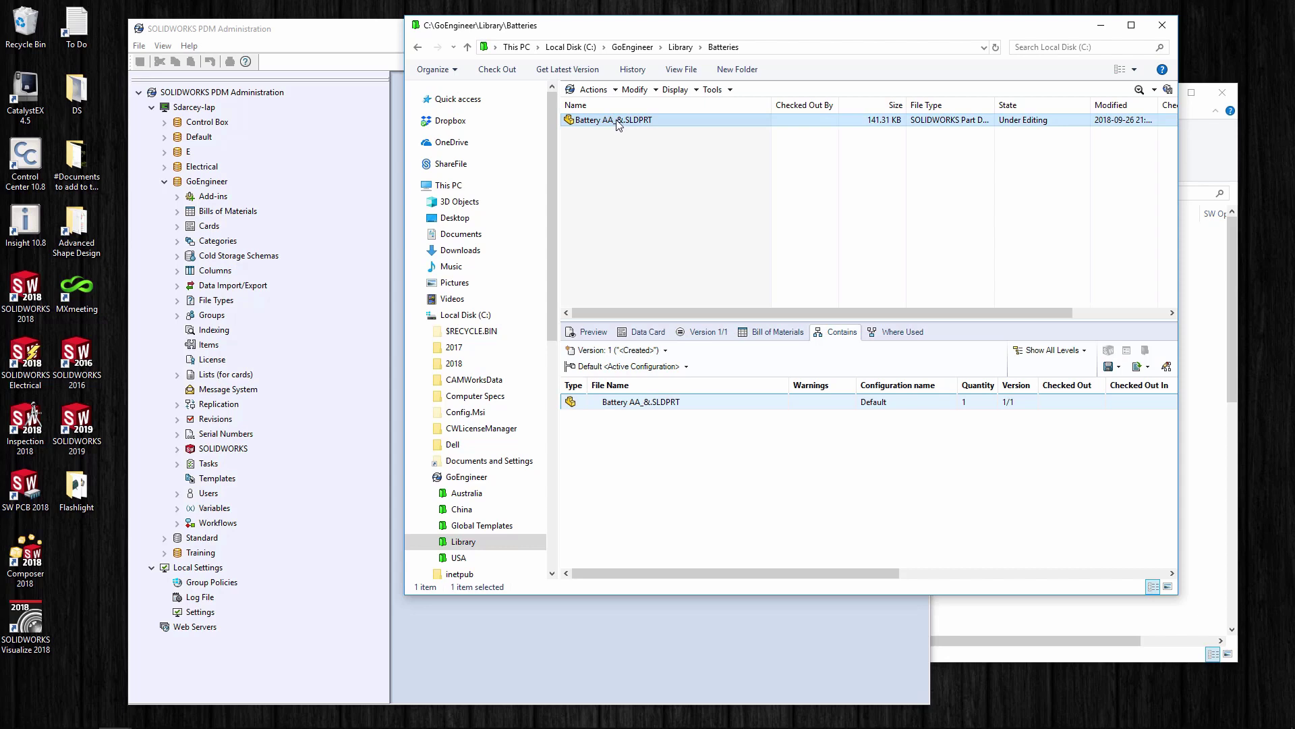
click(614, 122)
click(614, 122)
key(Delete)
key(Delete)
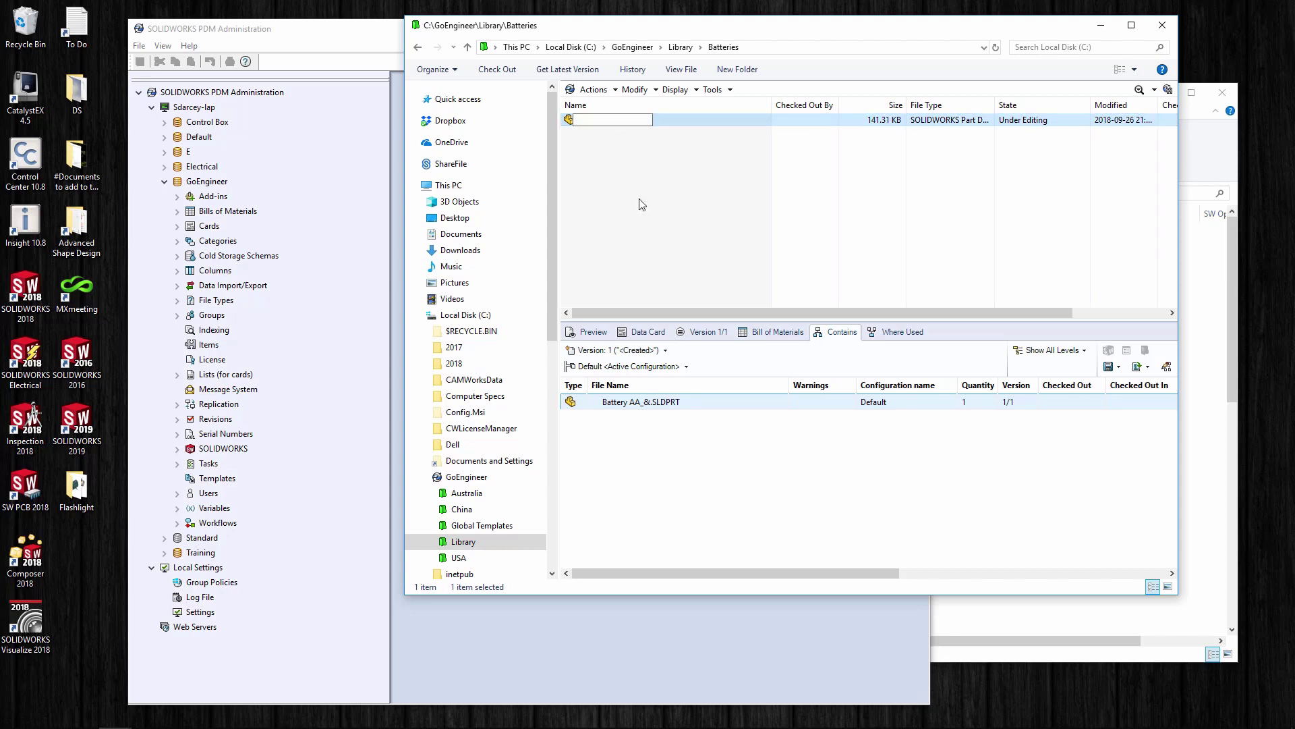
- Rename the battery part to 1256-214-01 AA Battery.SLDPRT
key(BackSpace)
key(BackSpace)
key(BackSpace)
key(BackSpace)
key(BackSpace)
key(BackSpace)
key(BackSpace)
key(BackSpace)
key(Return)
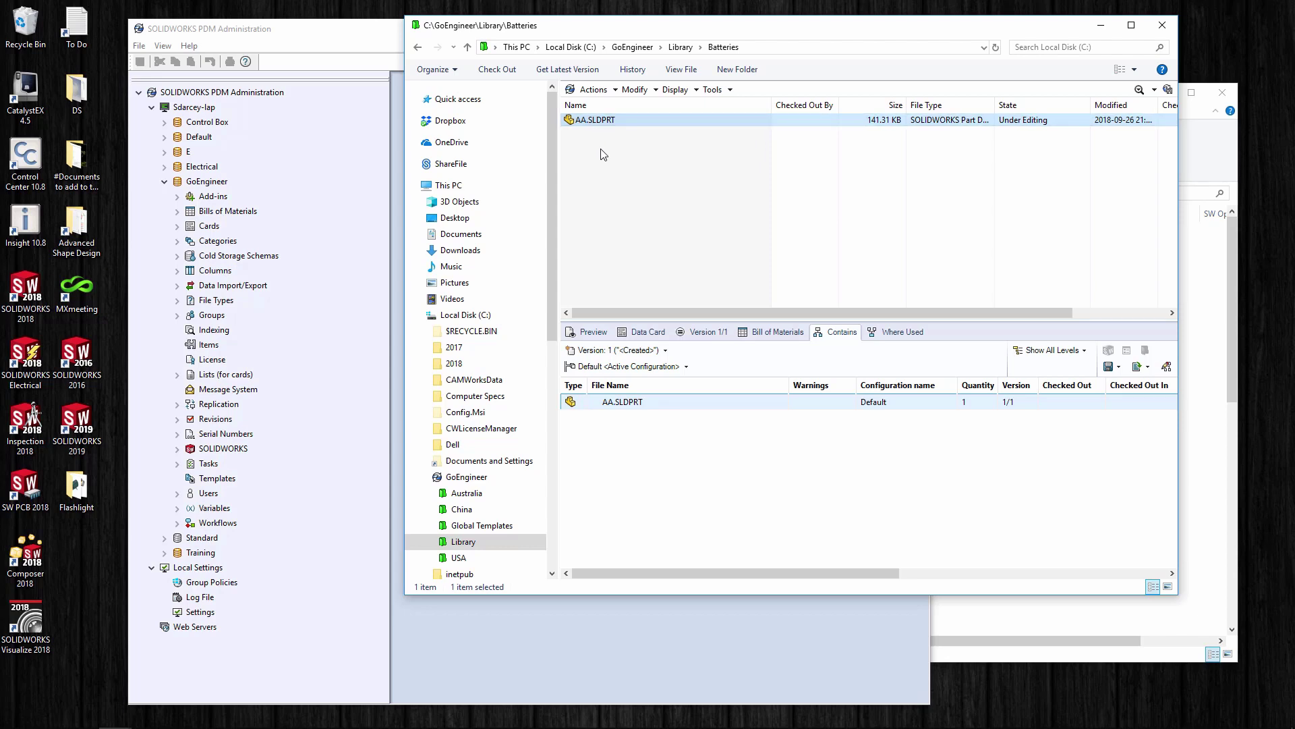
click(578, 121)
text(1256)
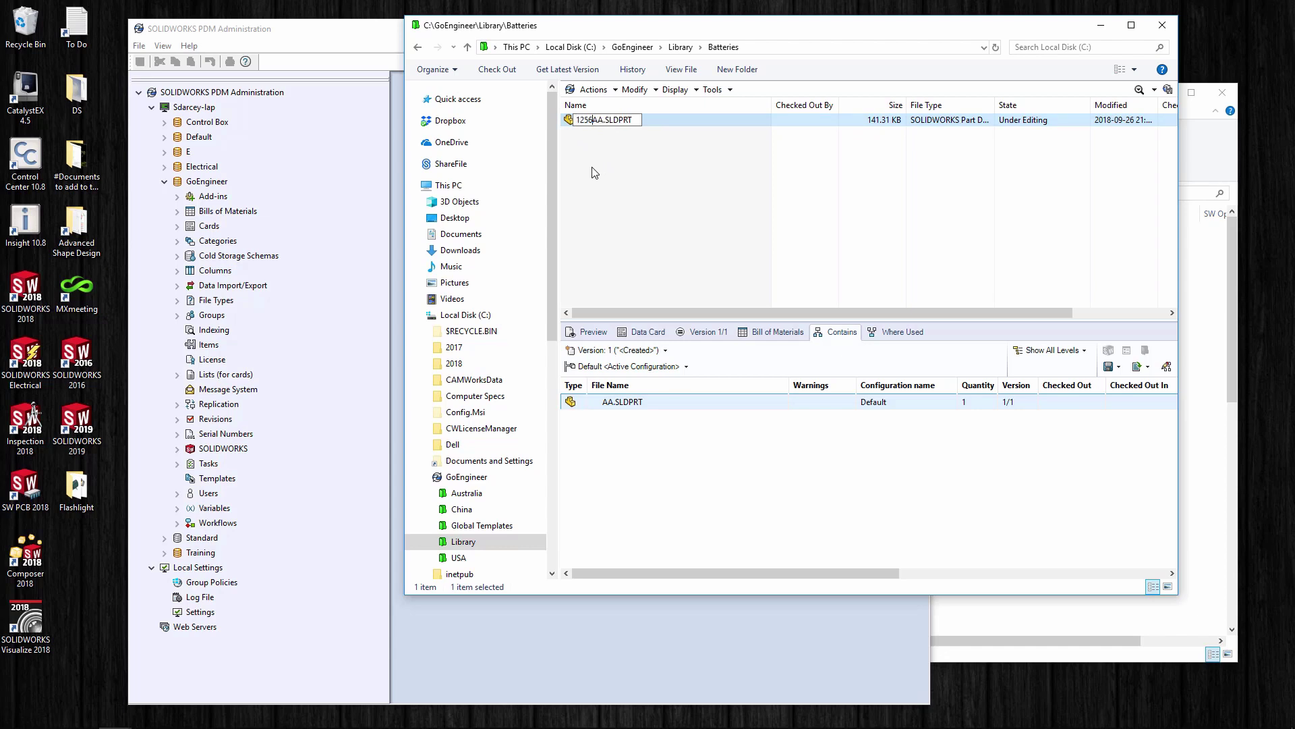
text(-214-01 AA Battery)
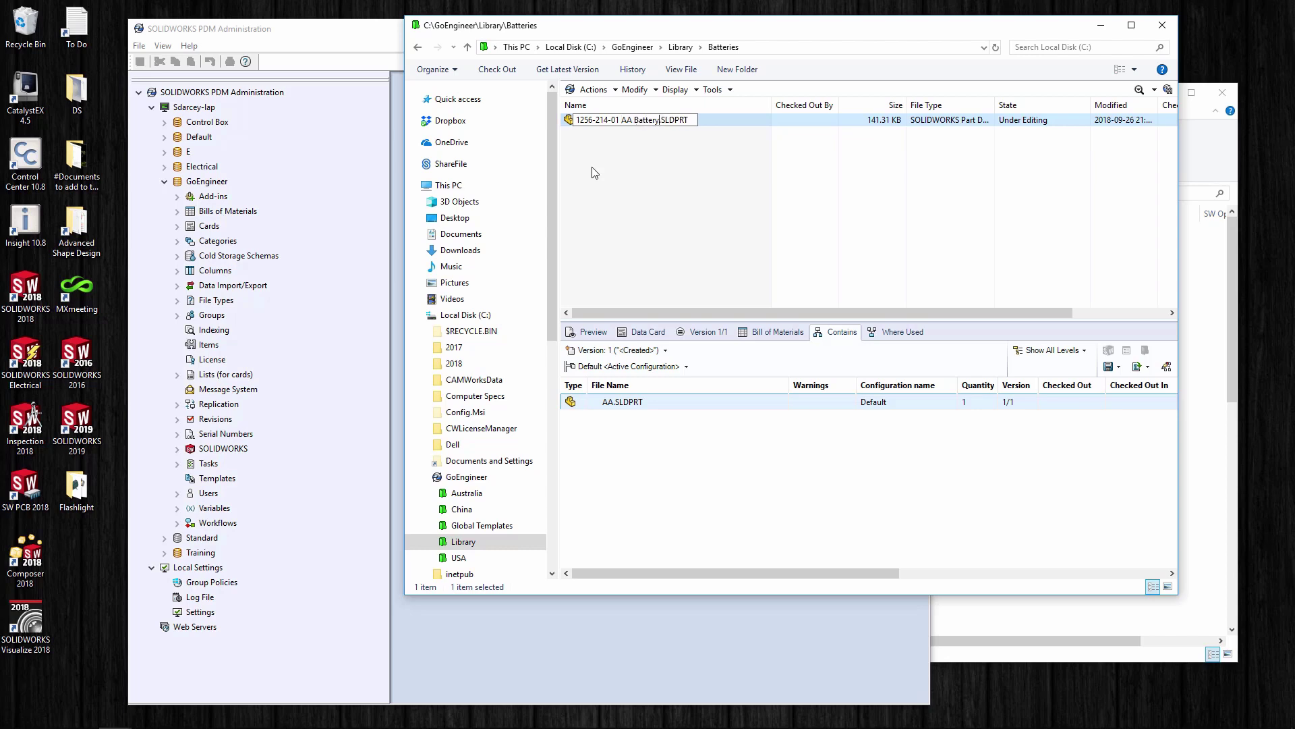
key(Return)
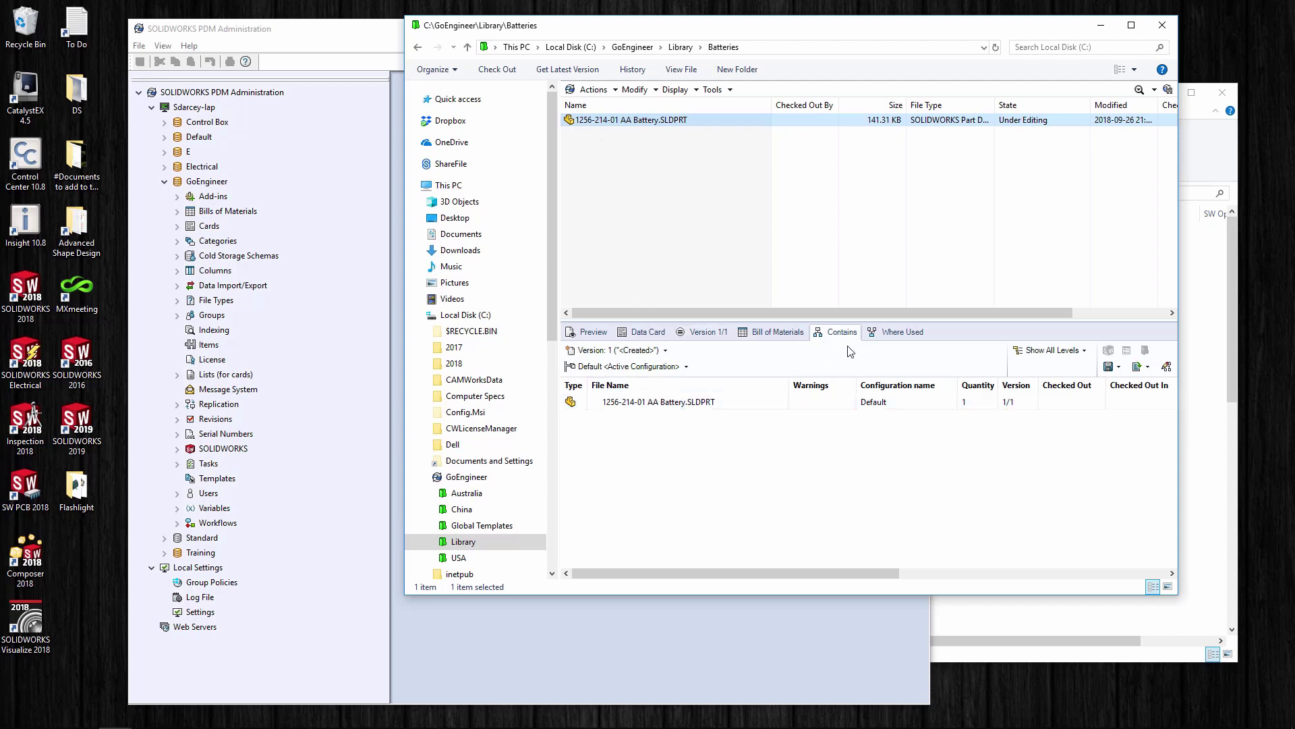
- Find Base_&.sldasm in the battery's Where Used list and browse to its 2056 folder
click(899, 333)
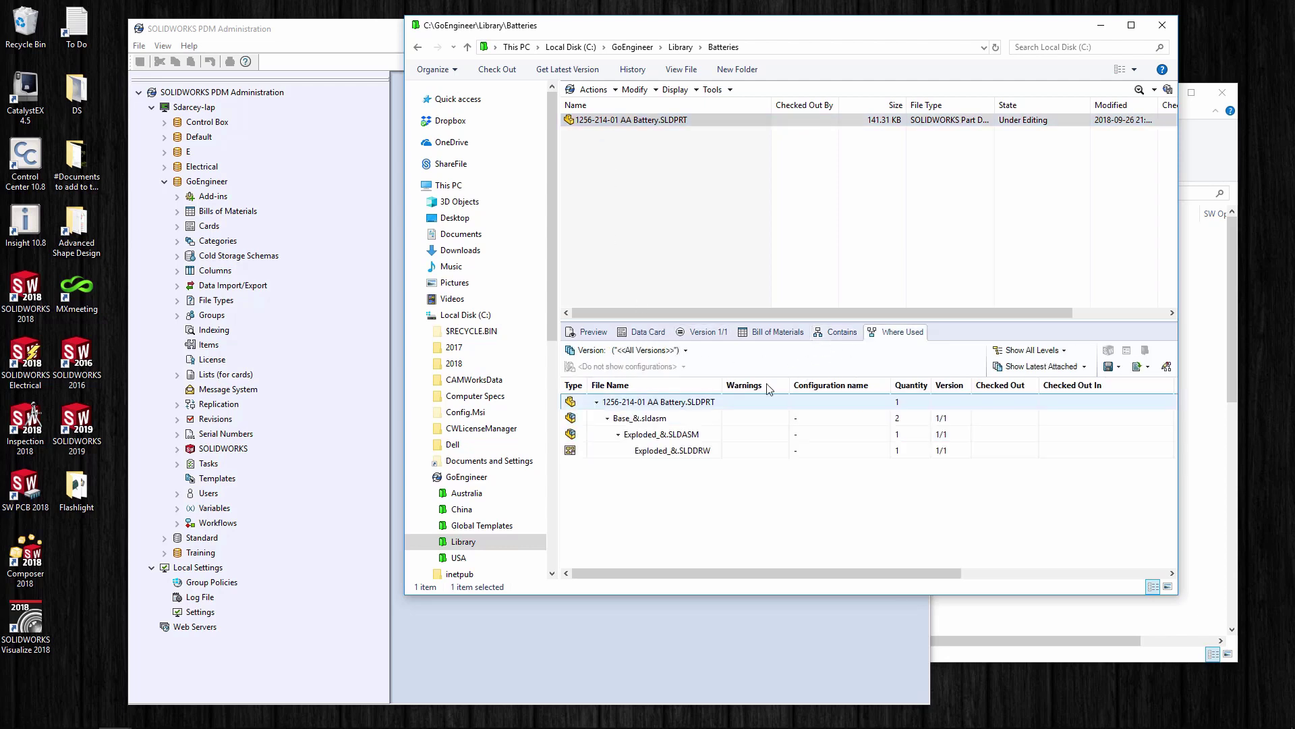
click(624, 423)
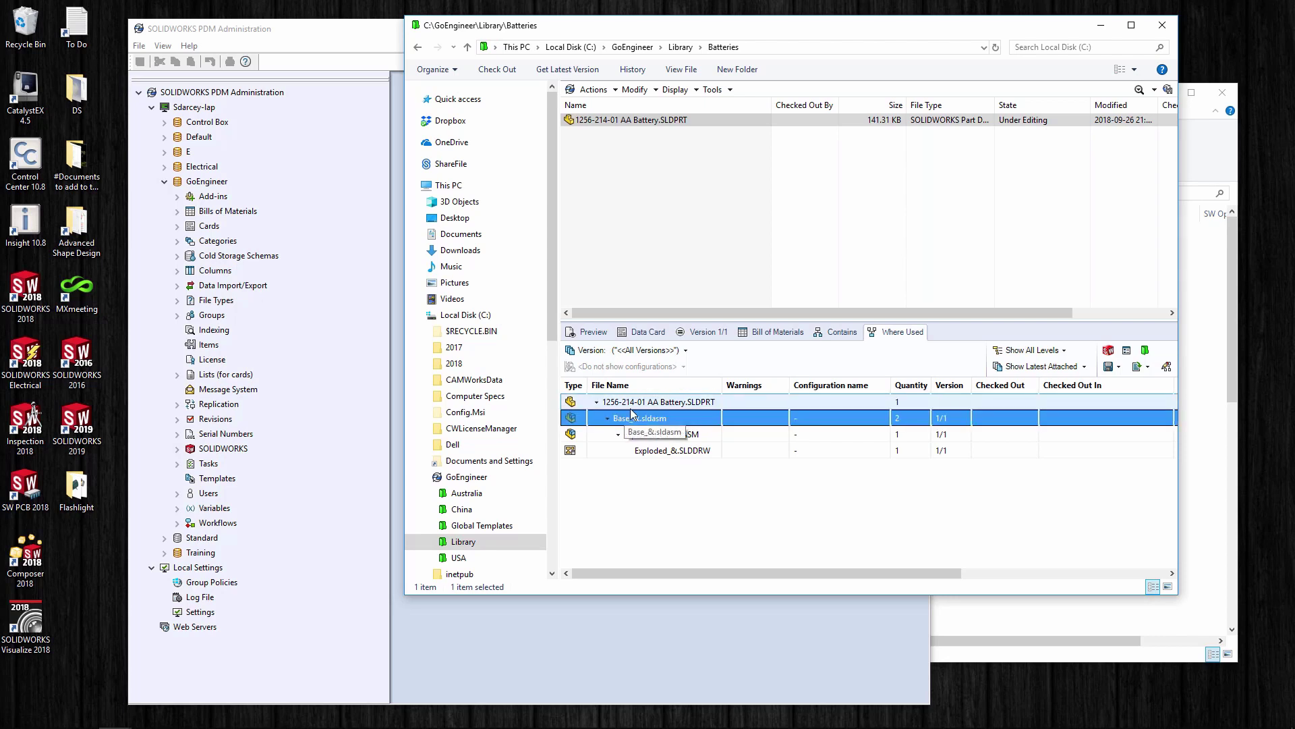
click(631, 418)
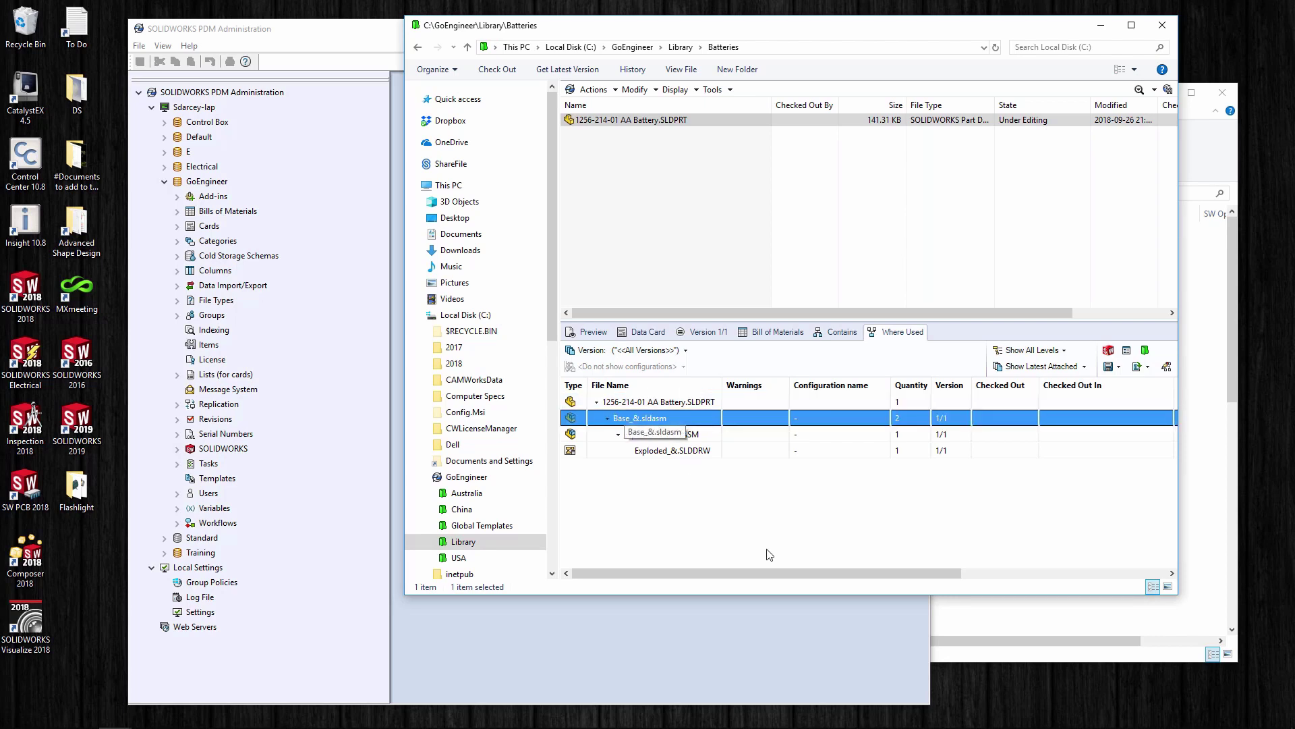
drag(791, 571, 967, 572)
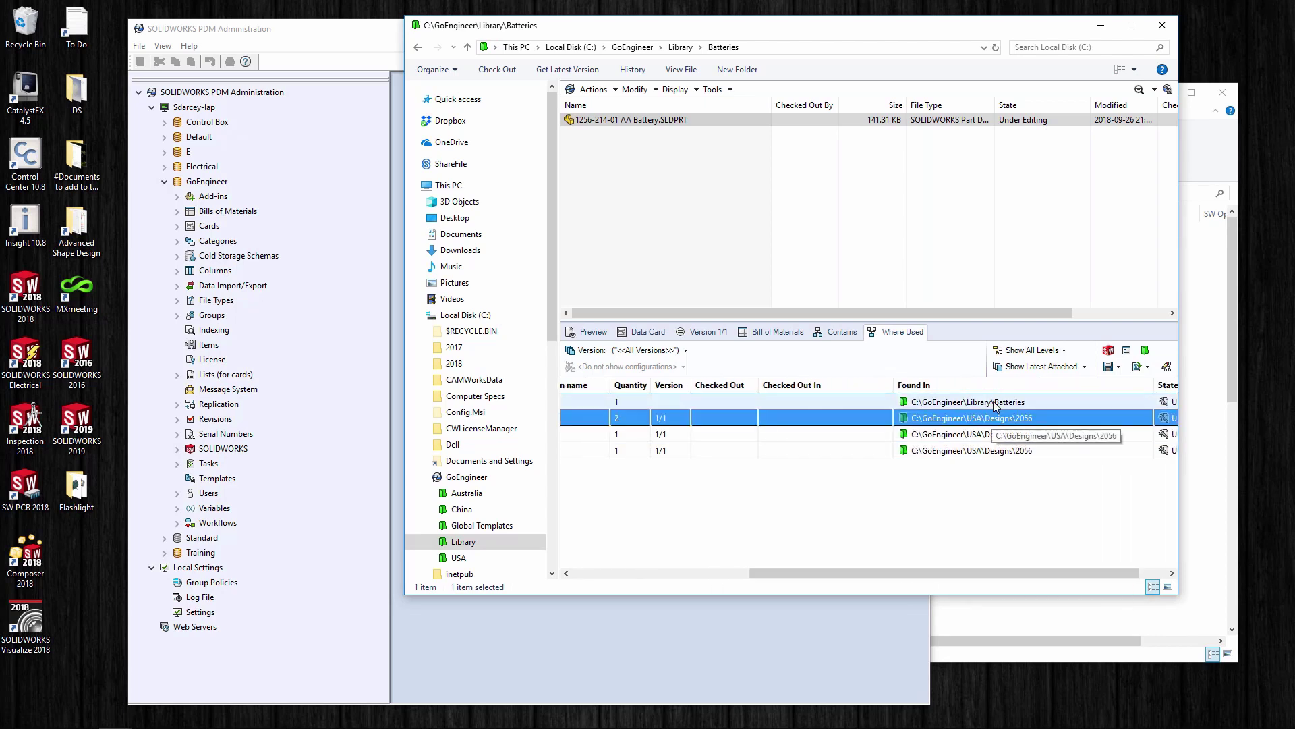
drag(934, 573, 757, 573)
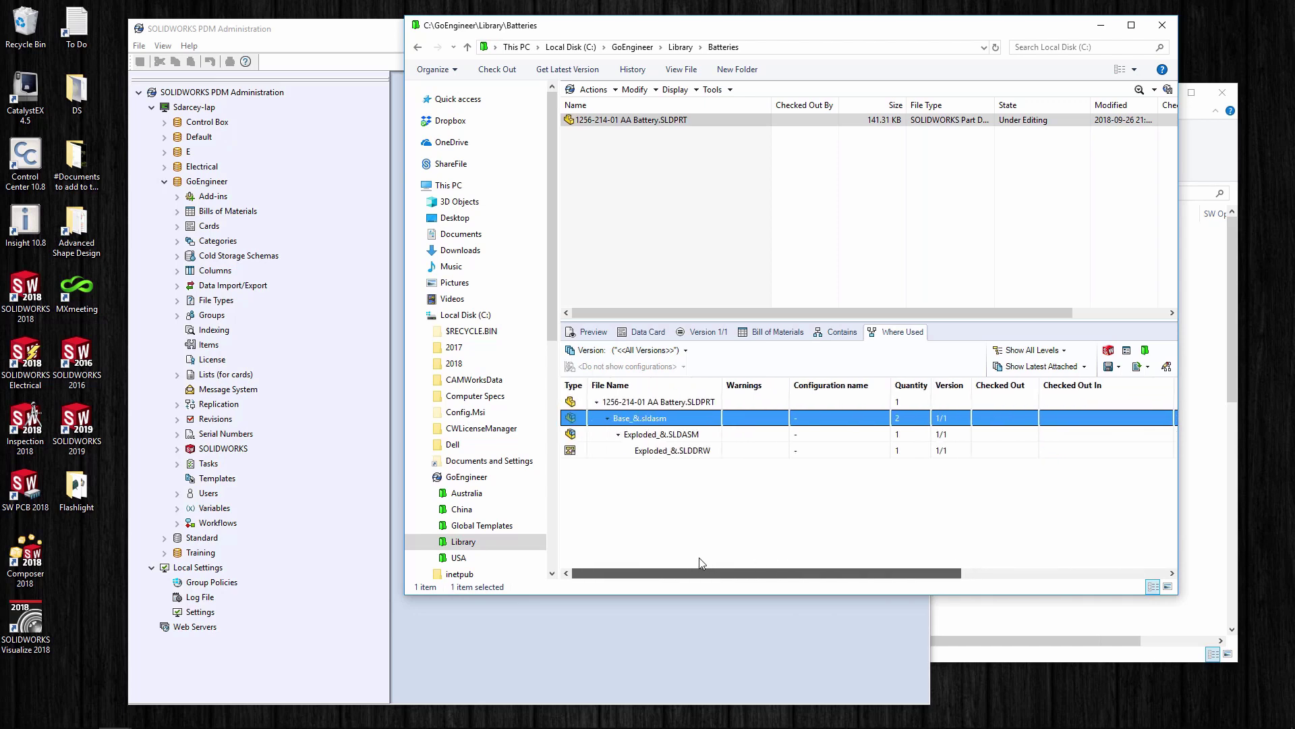
right_click(620, 419)
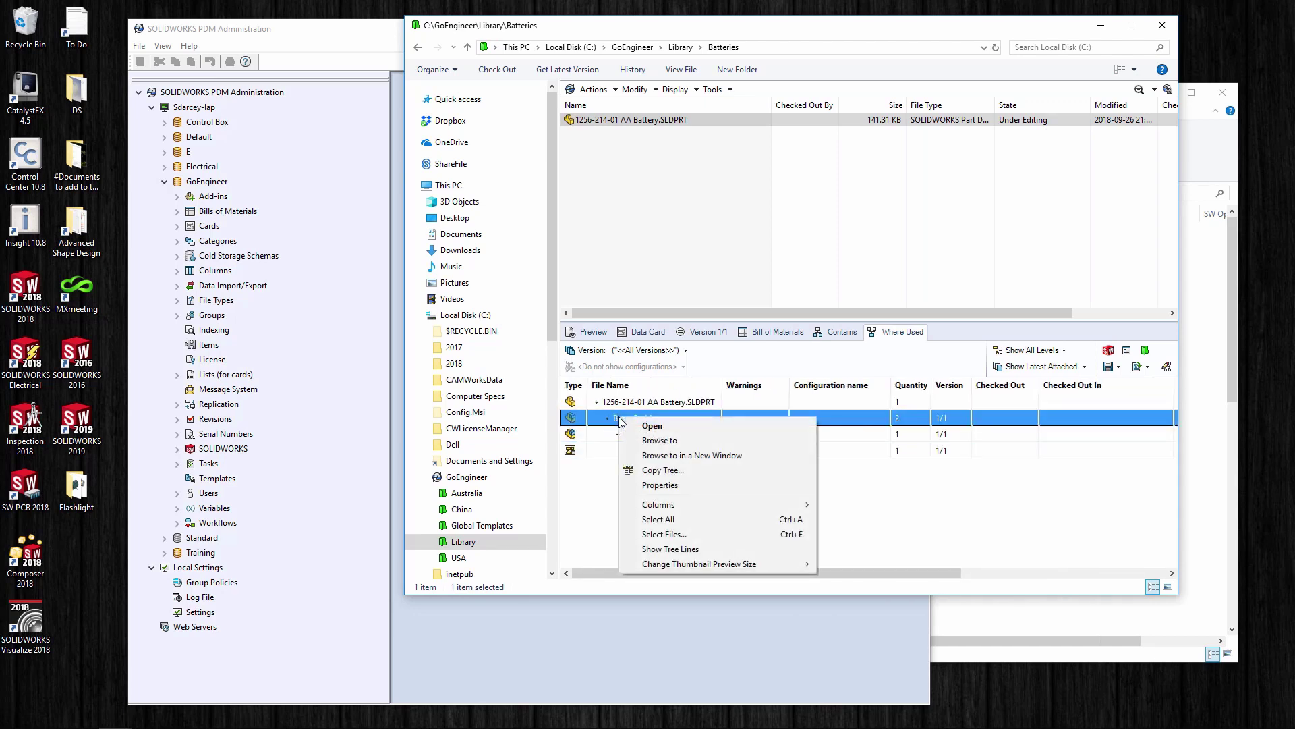
click(660, 440)
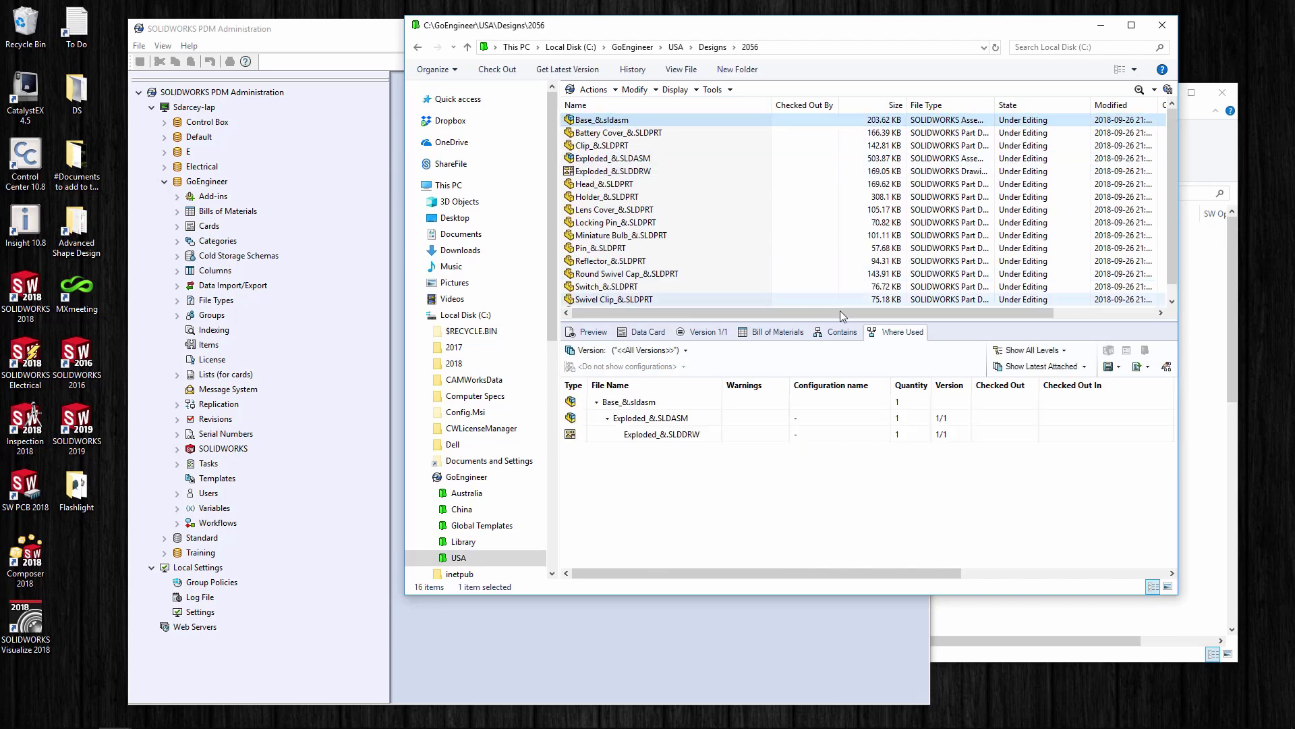
- List Base_&.sldasm's contents and check the 1256-214-01 AA Battery entry from Library\Batteries
click(830, 332)
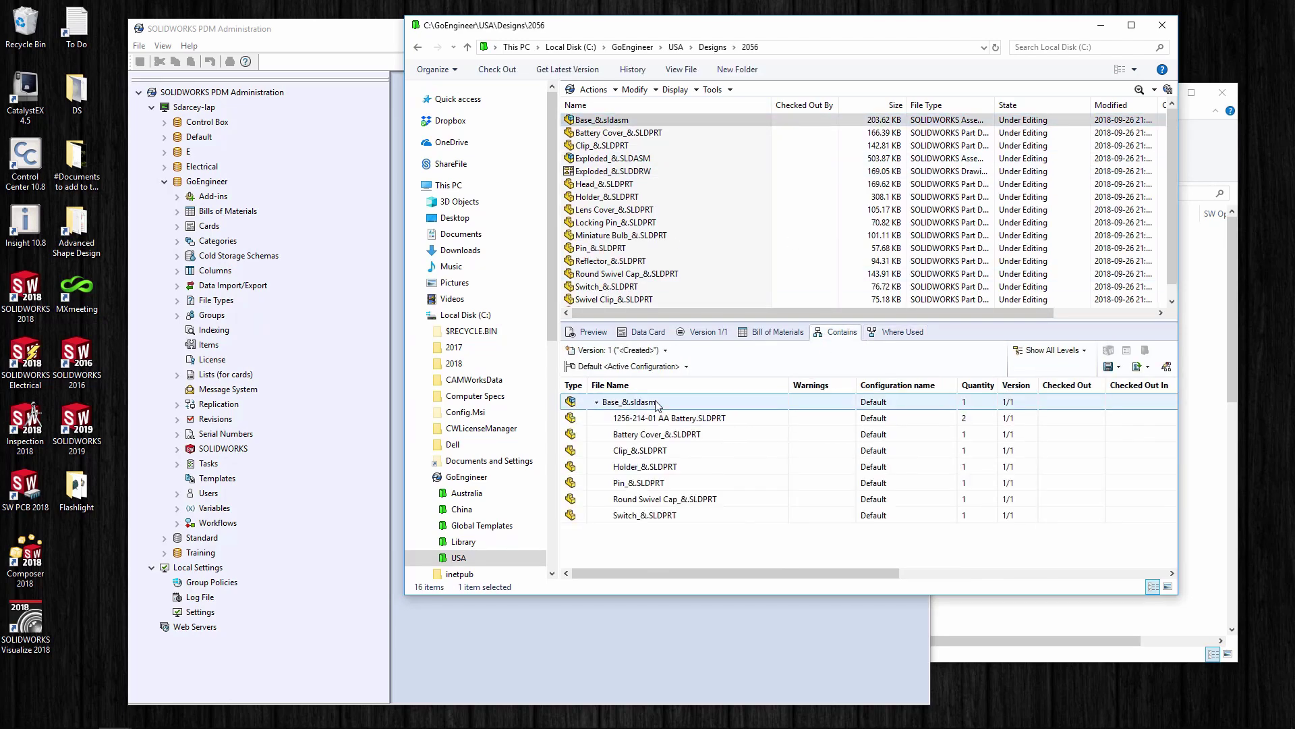
click(638, 423)
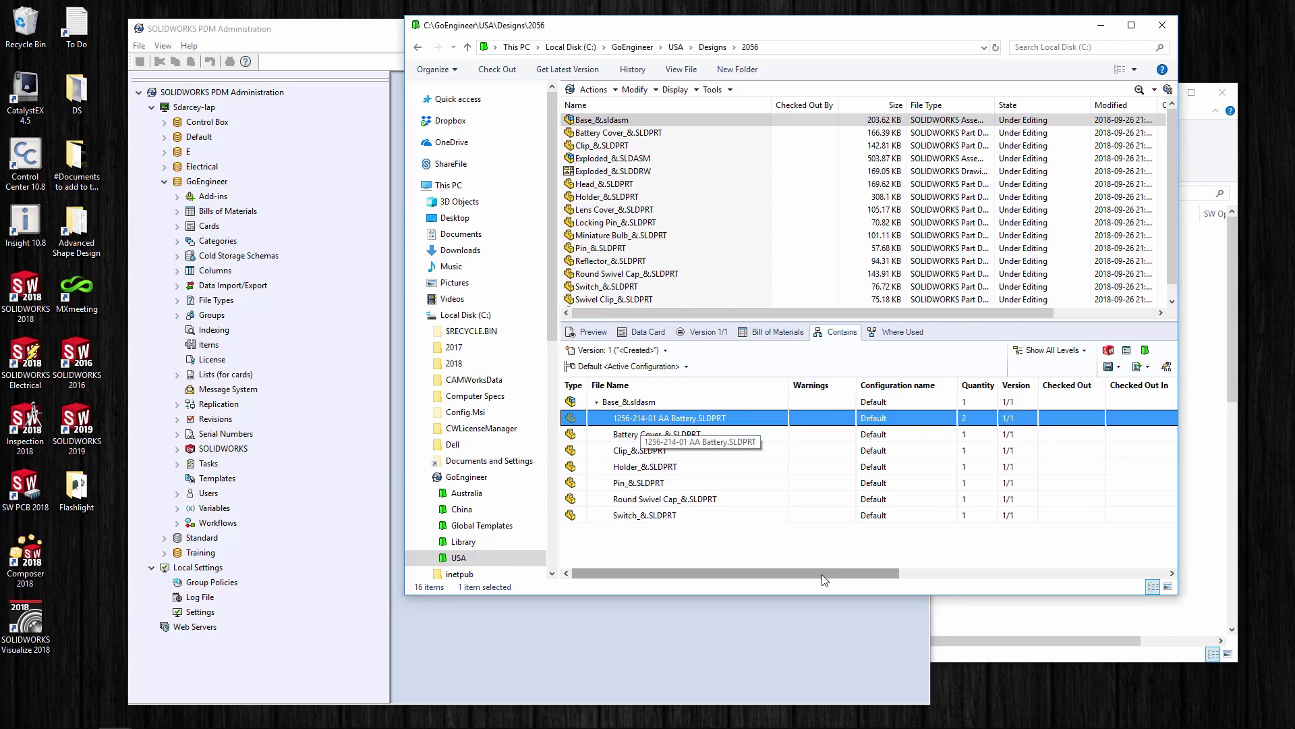
drag(838, 573, 1066, 591)
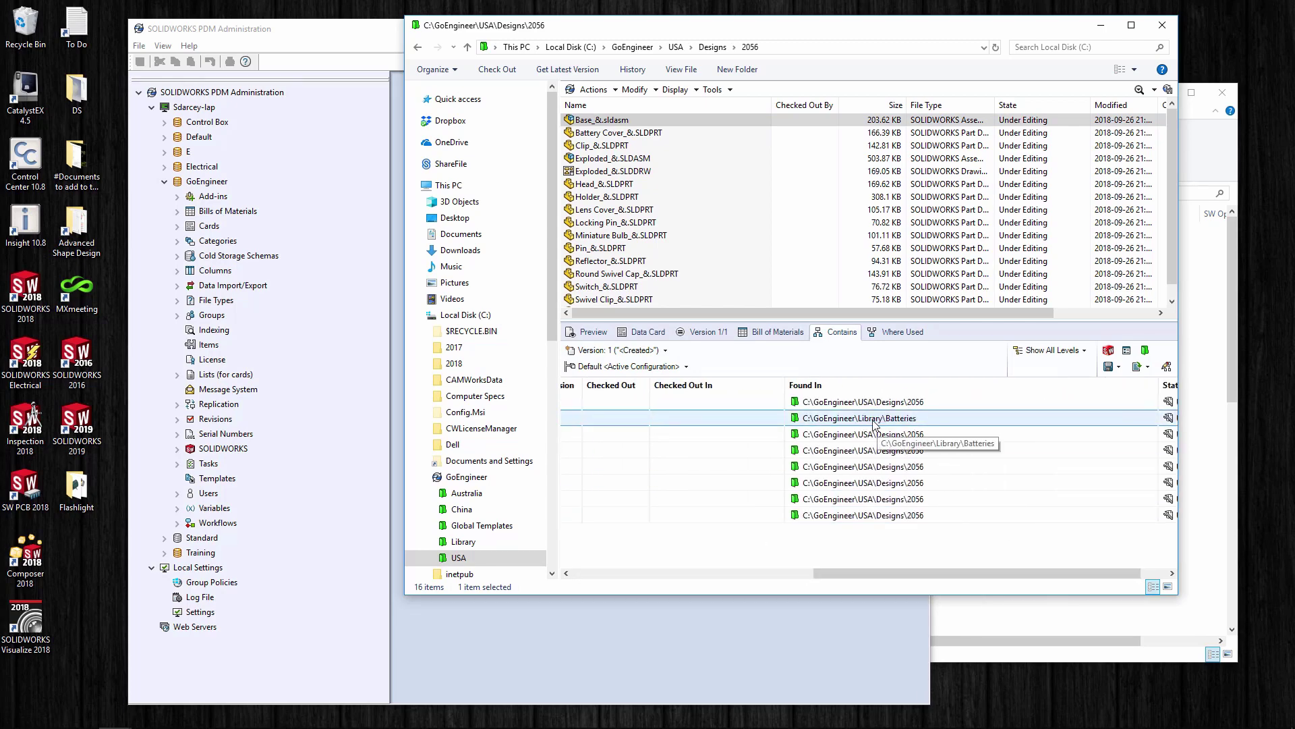
drag(870, 572, 590, 548)
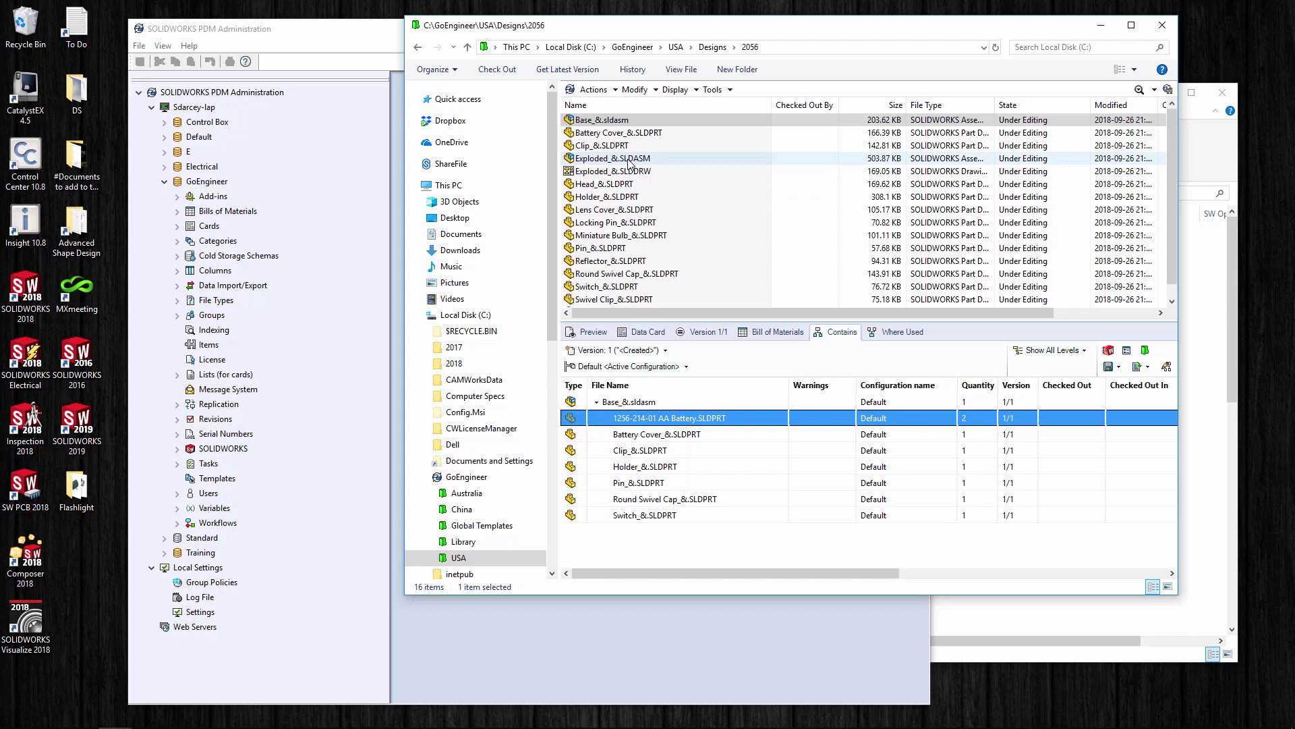
- Copy the Pin_&.SLDPRT part file
click(607, 249)
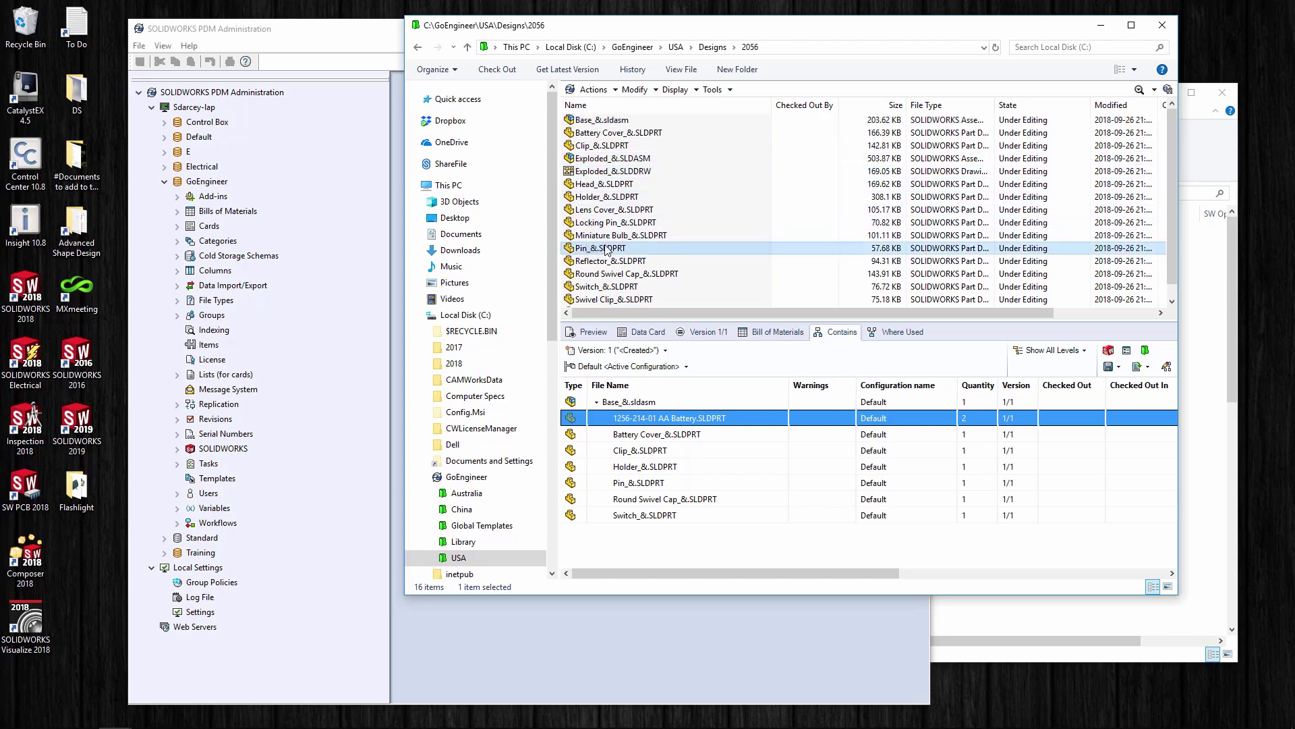
right_click(594, 251)
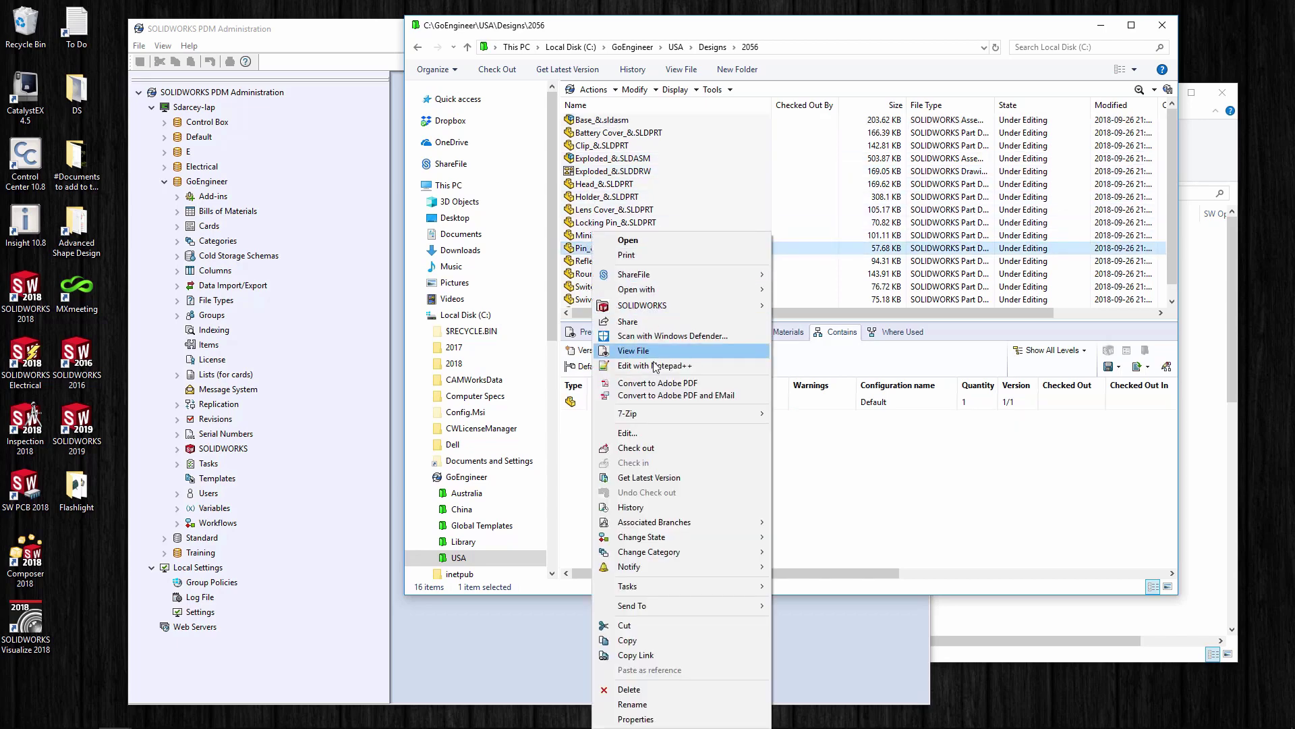
click(649, 632)
- Create a new folder named Pins inside the GoEngineer vault's Library folder
click(632, 47)
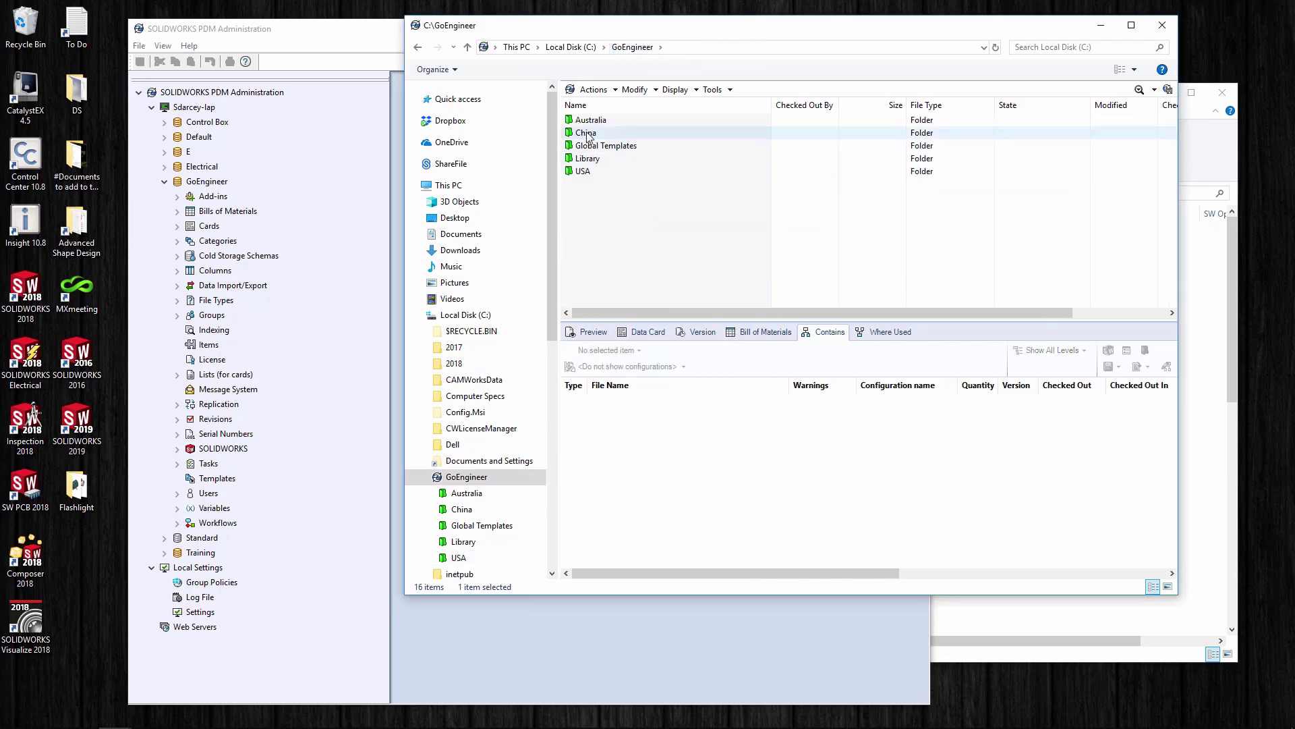
double_click(584, 161)
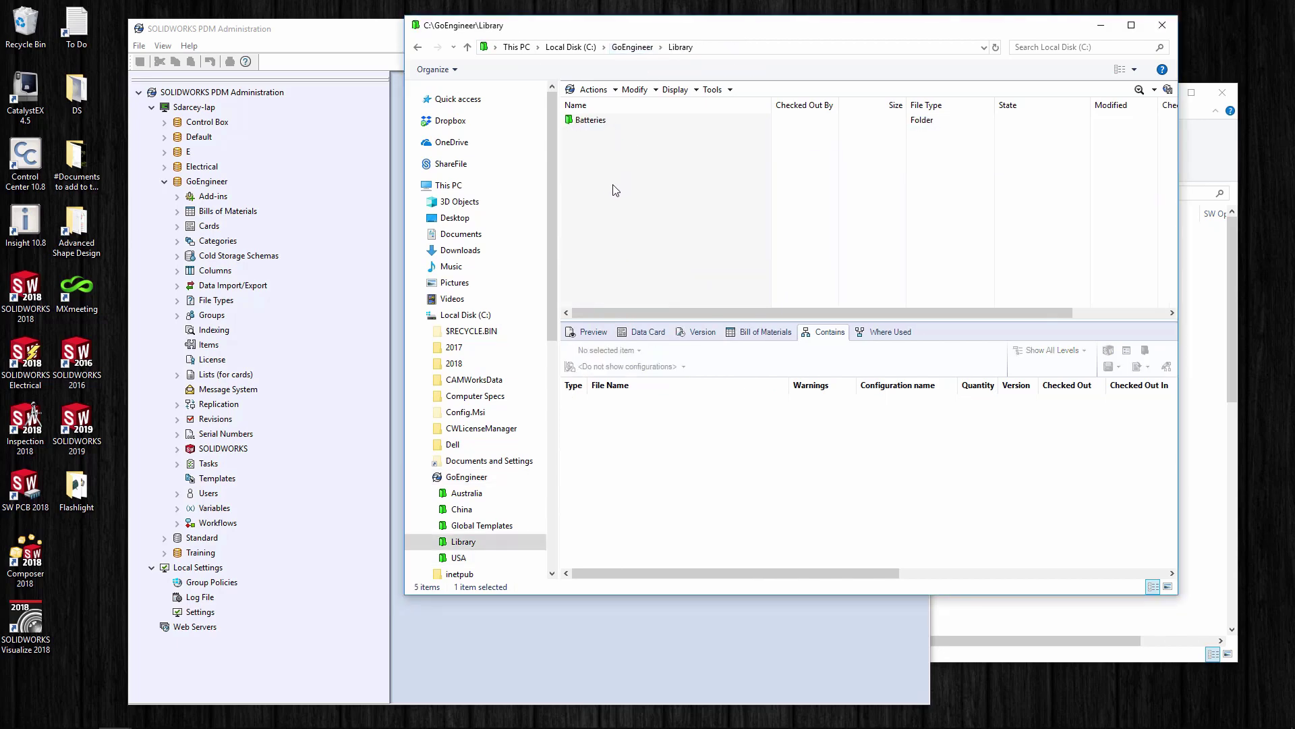
right_click(636, 213)
mouse_move(674, 286)
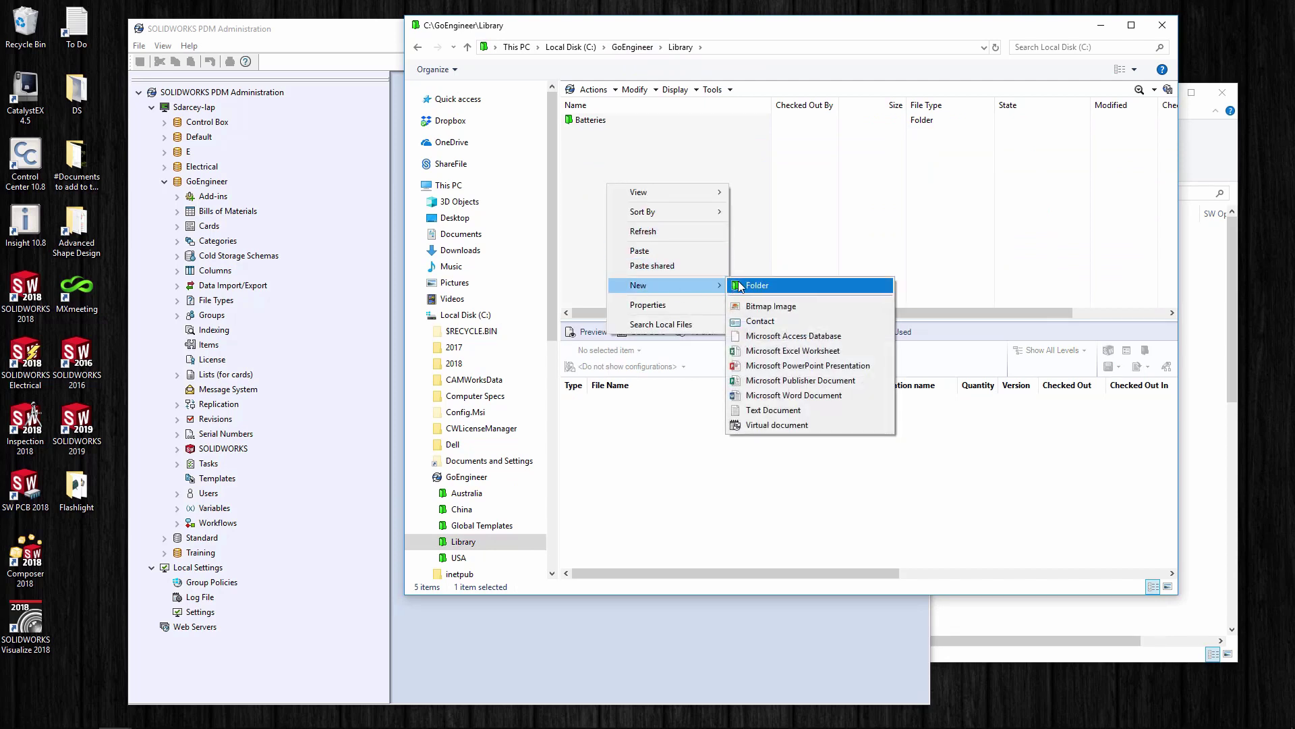
click(742, 286)
text(Pins)
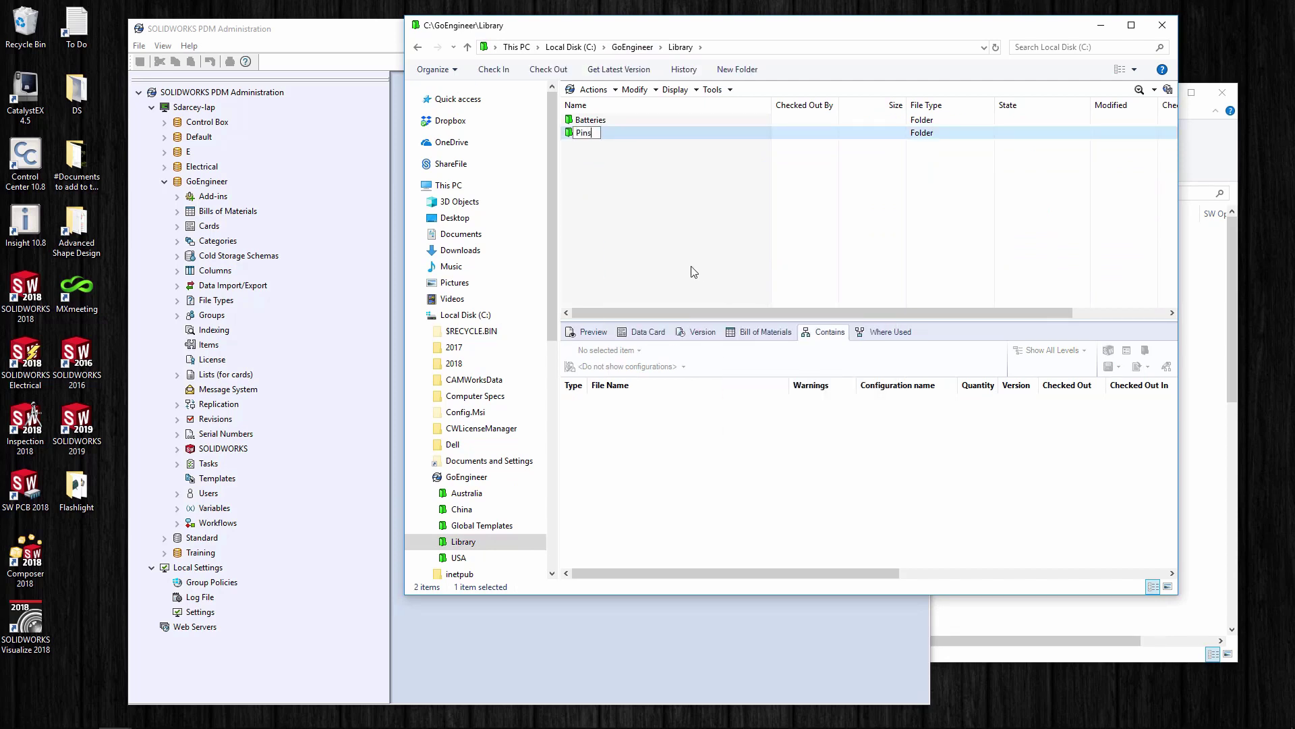
key(Return)
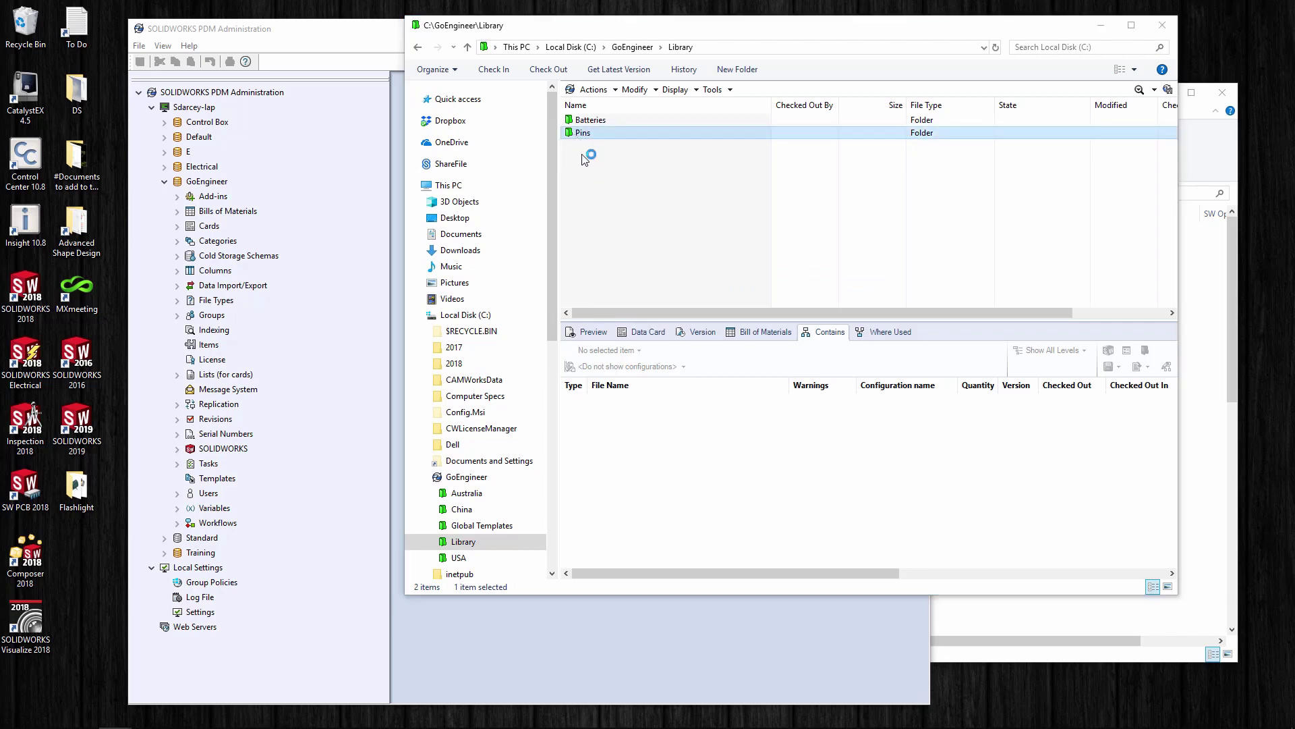
- Paste the pin part into the Pins folder and return to the GoEngineer vault root
key(Return)
right_click(585, 162)
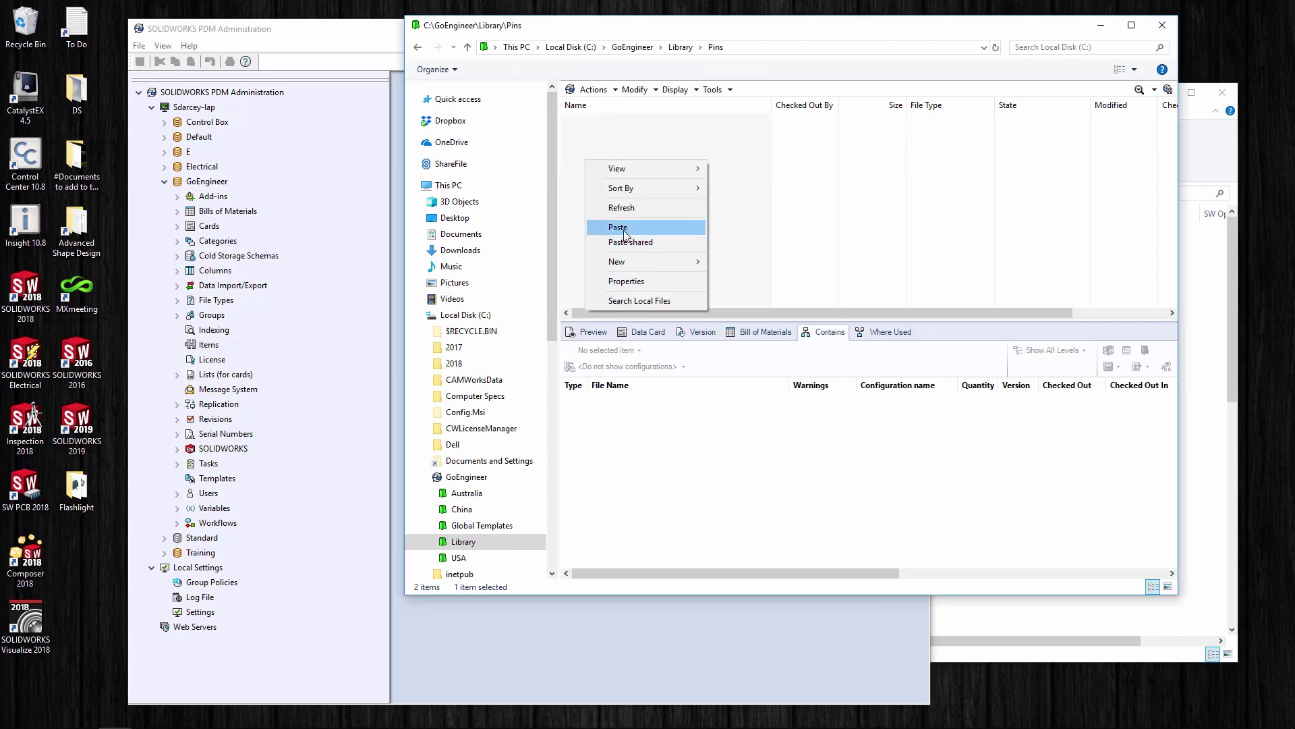
click(682, 228)
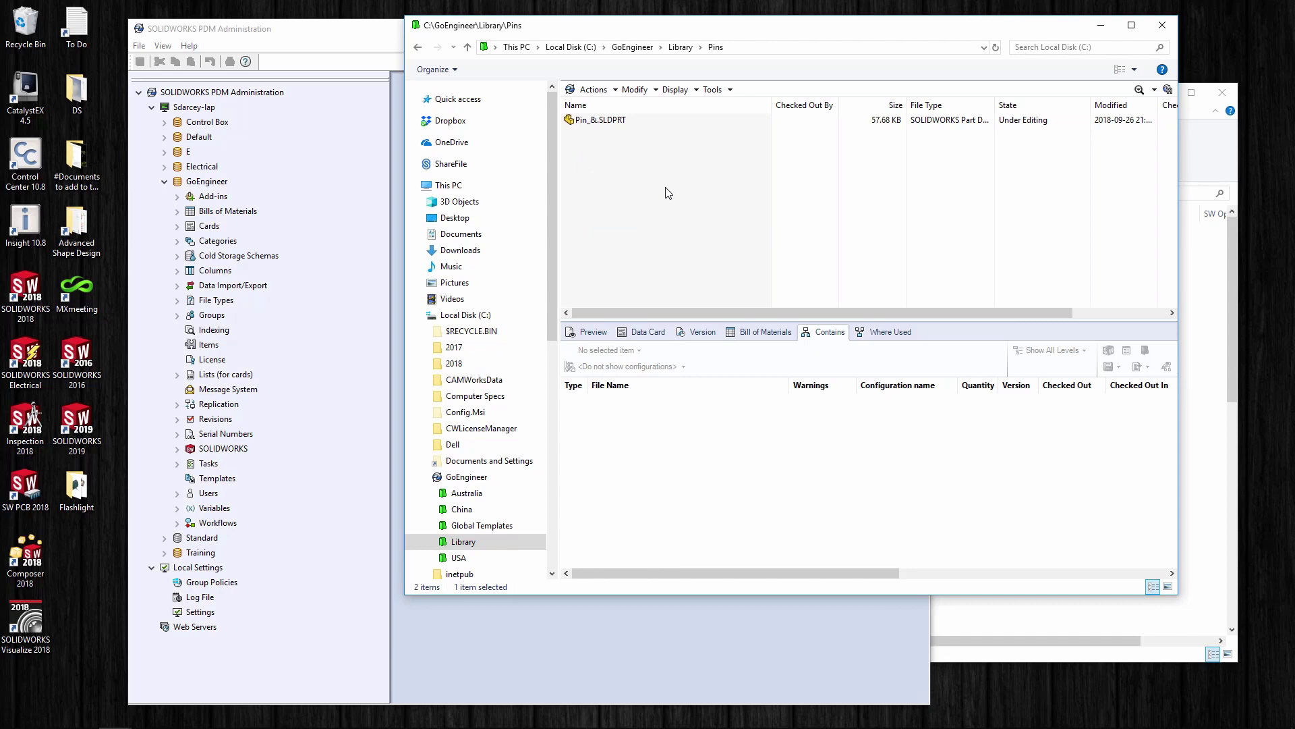
click(632, 47)
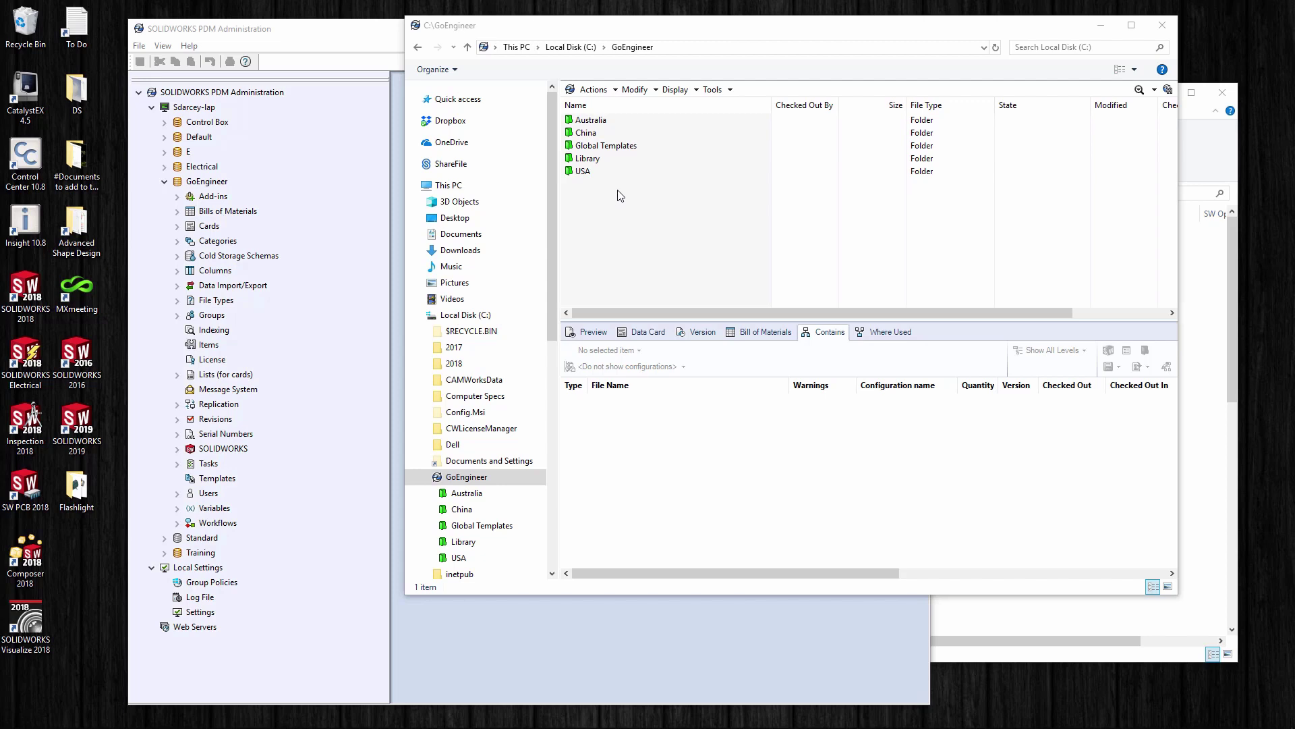
click(582, 173)
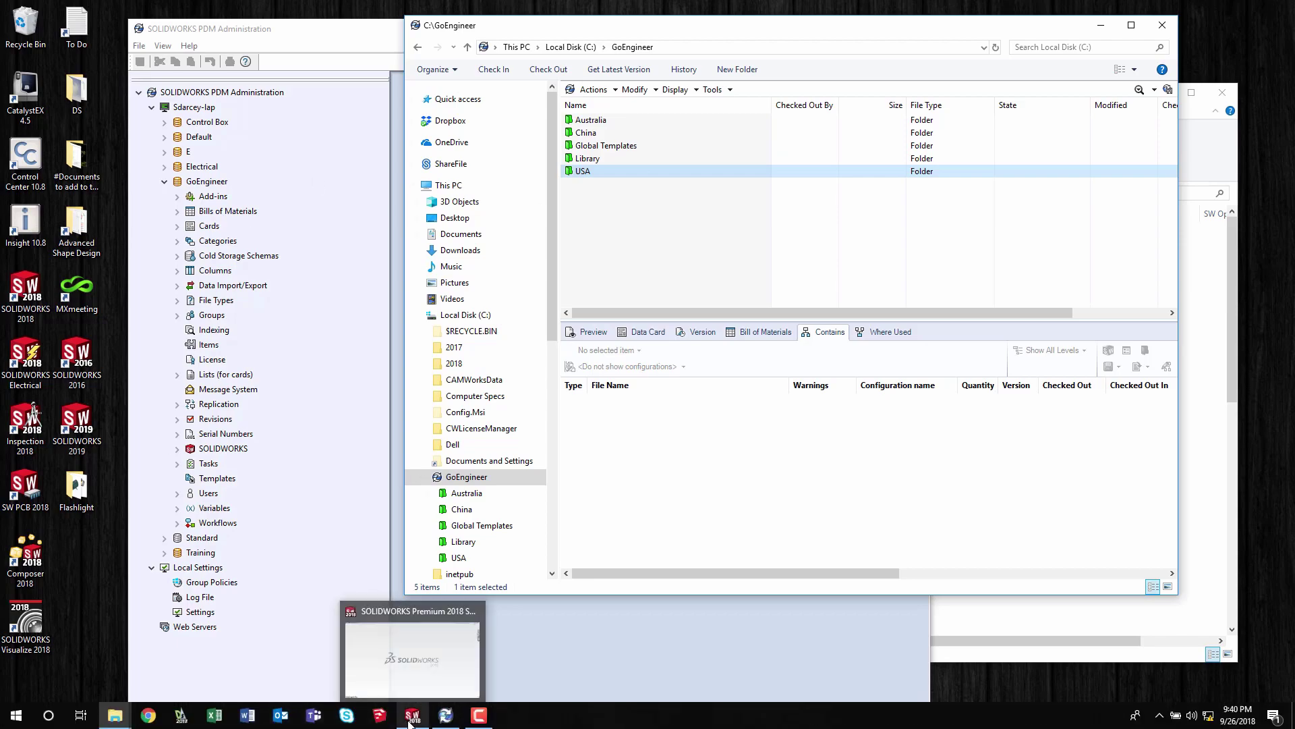
click(412, 714)
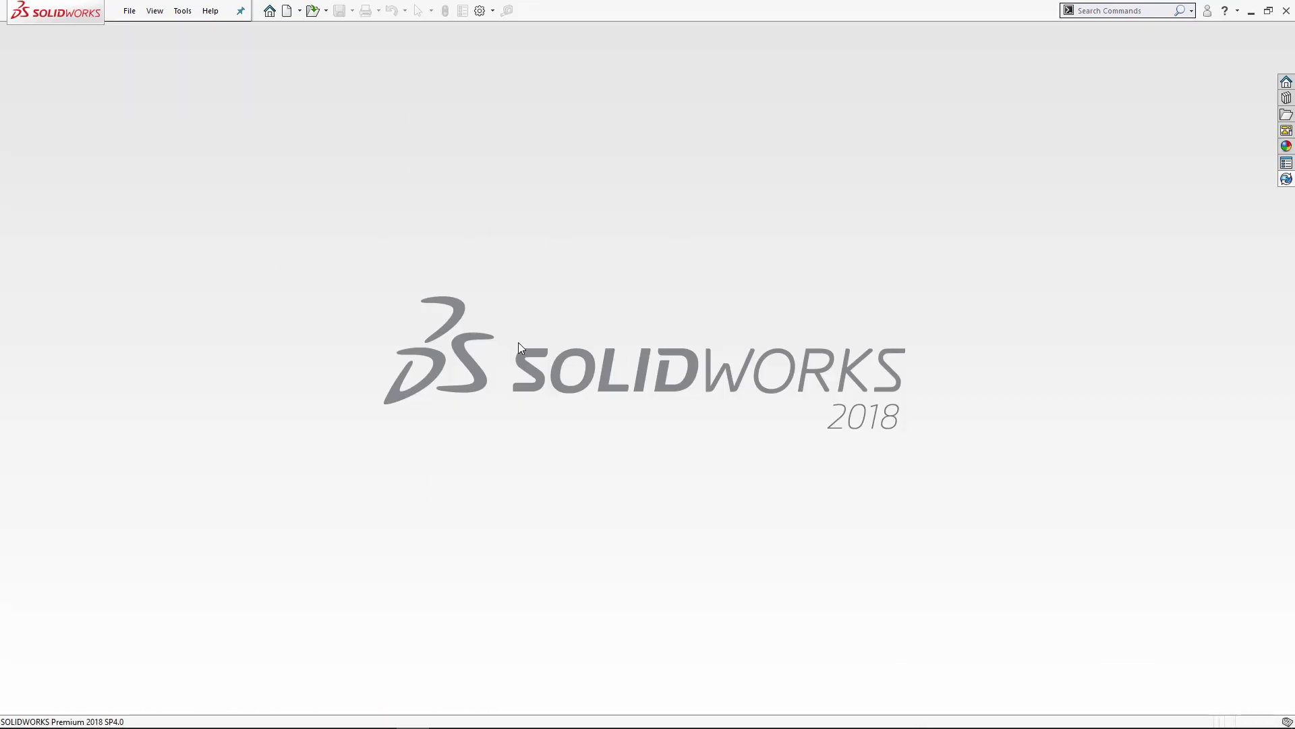
click(481, 11)
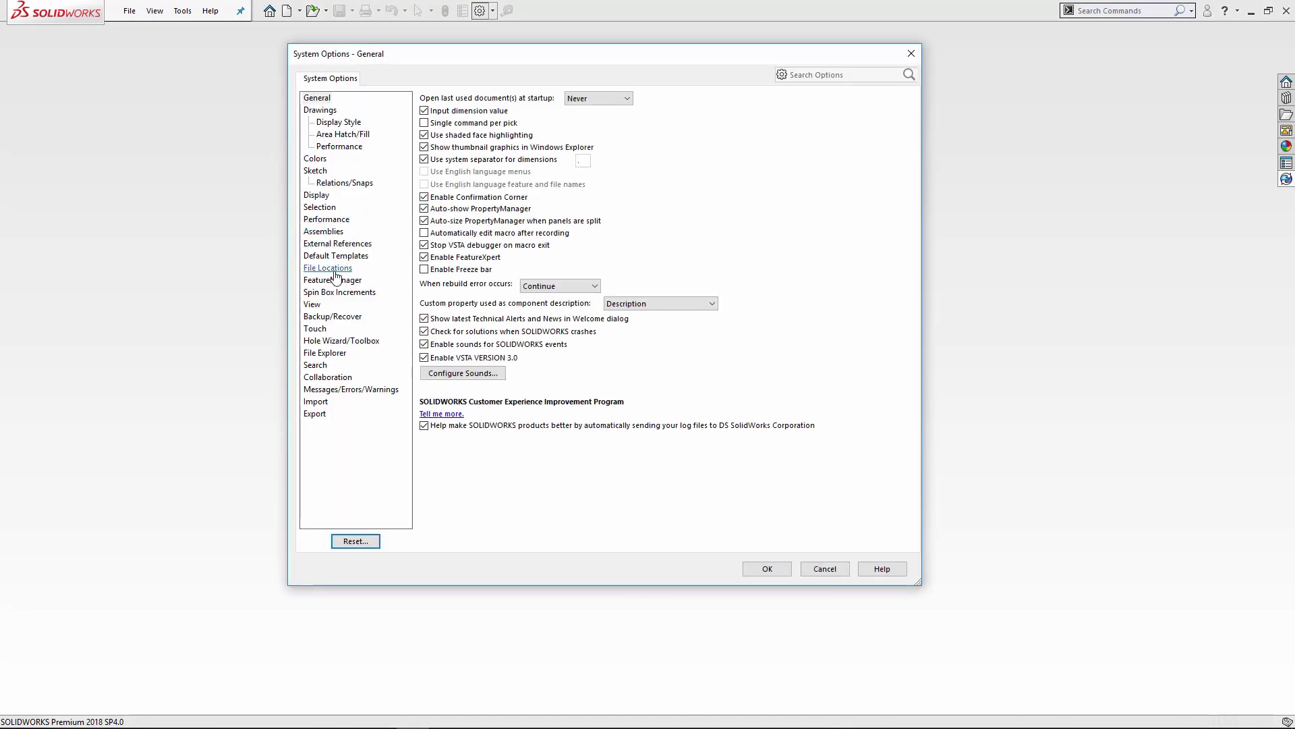
click(335, 272)
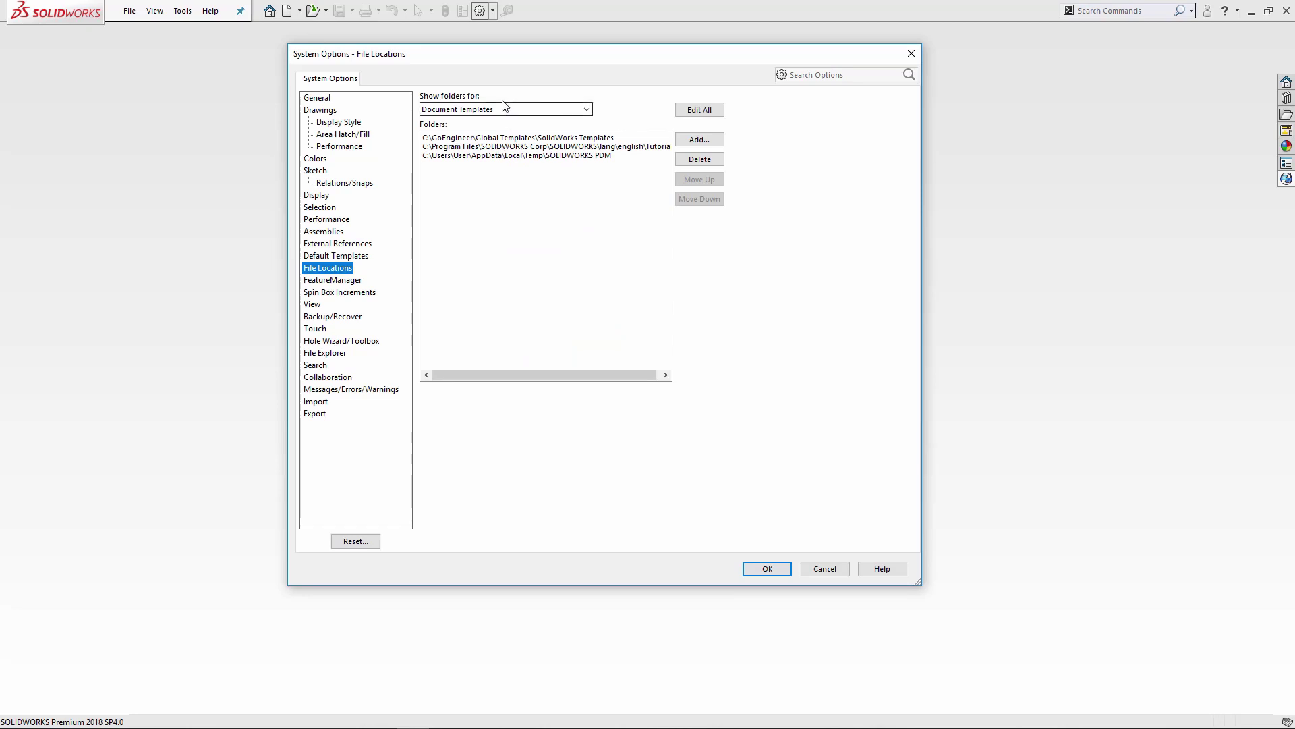
click(824, 568)
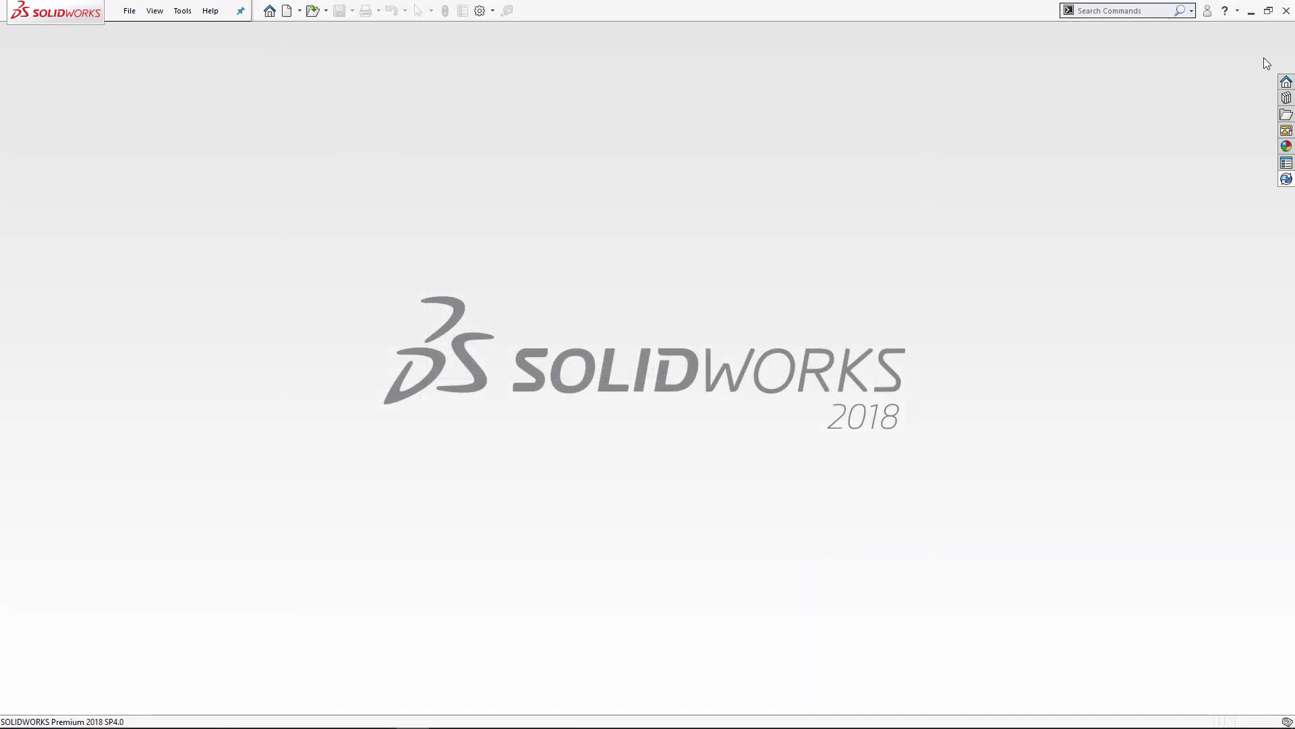
click(183, 11)
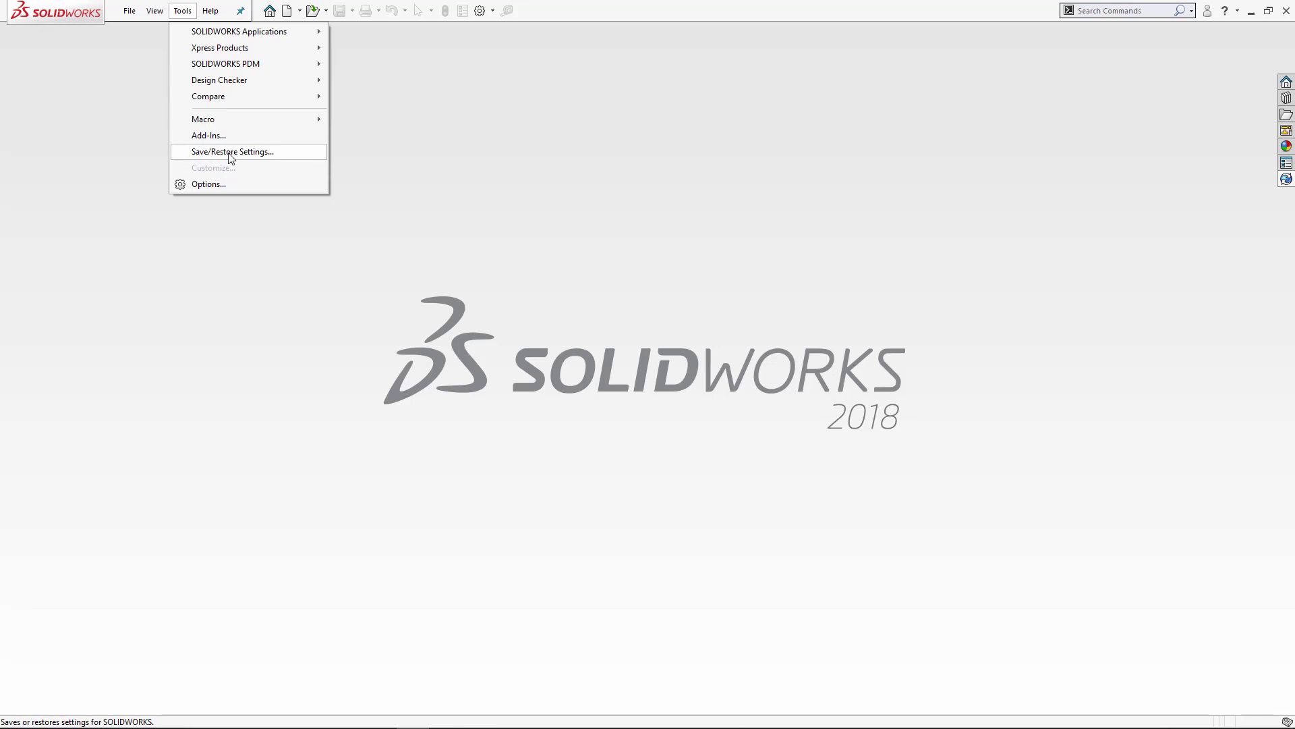
click(184, 303)
- Launch Copy Settings Wizard 2018 from the SOLIDWORKS Tools 2018 Start menu group
click(16, 715)
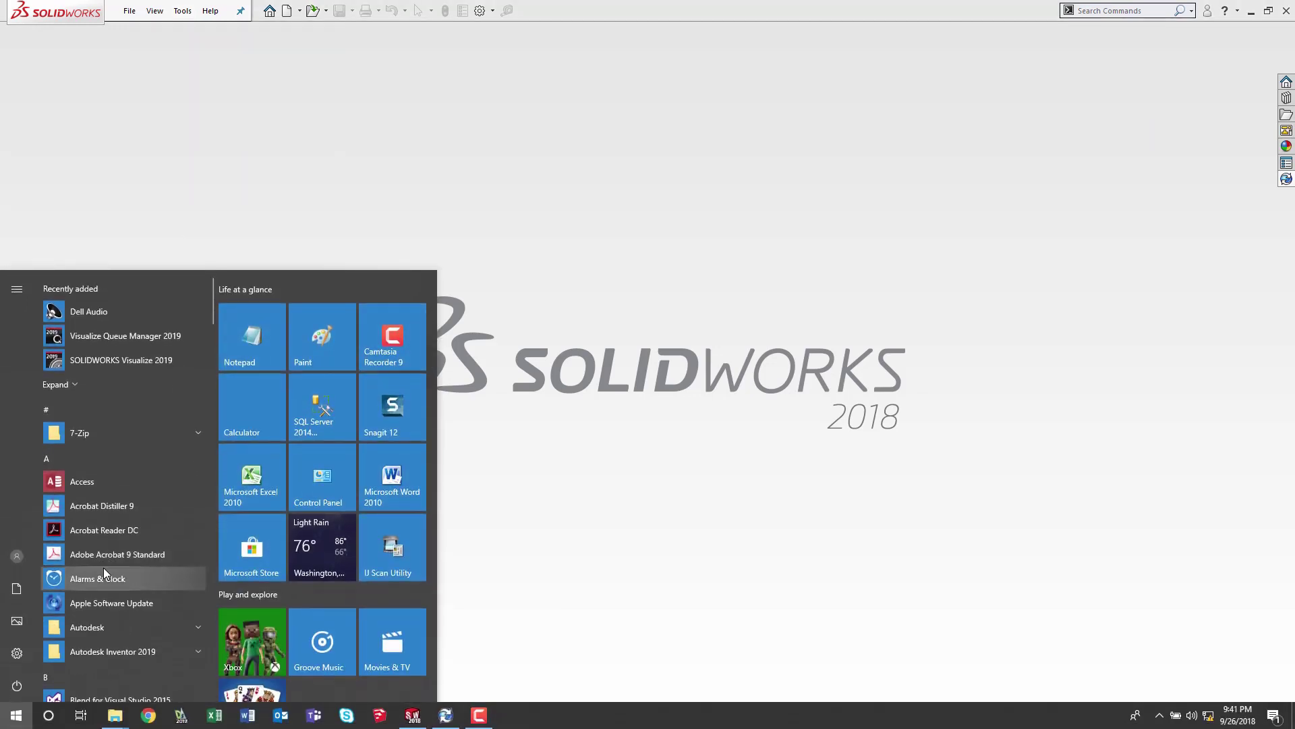
scroll(104, 567, down, 15)
scroll(102, 580, down, 8)
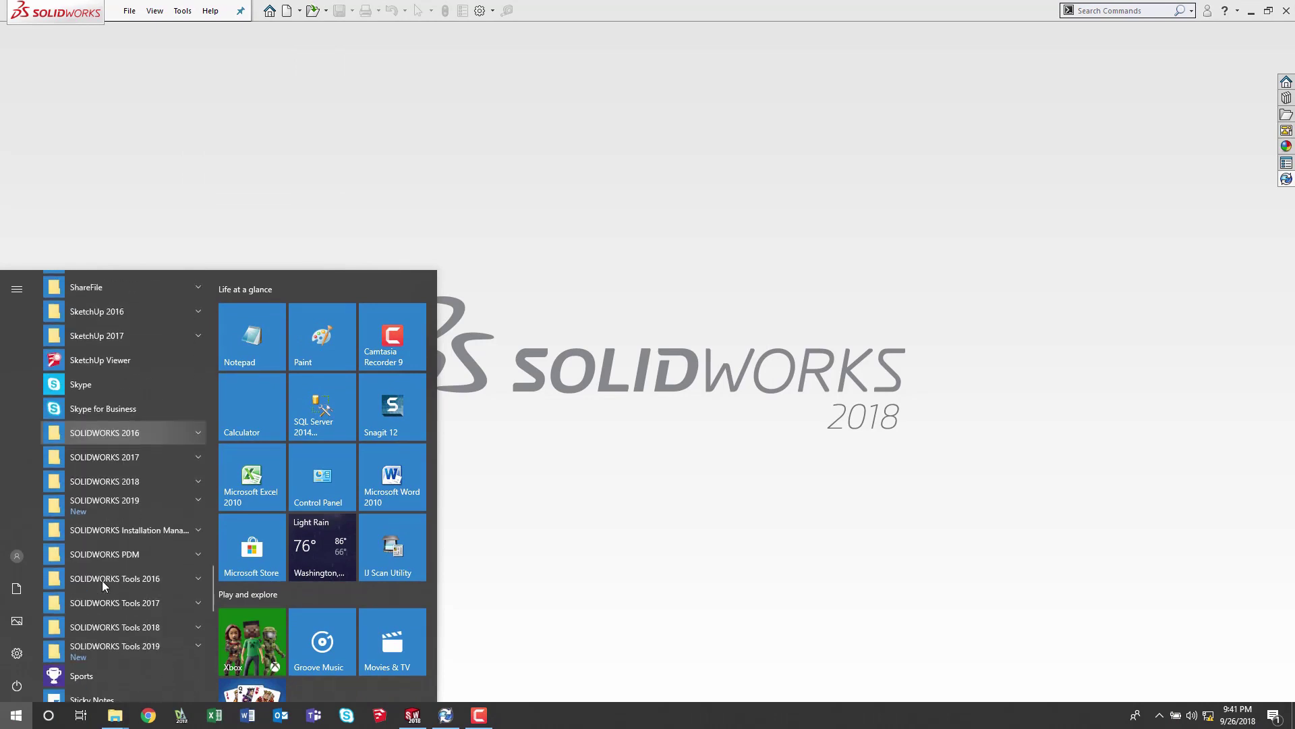
click(135, 626)
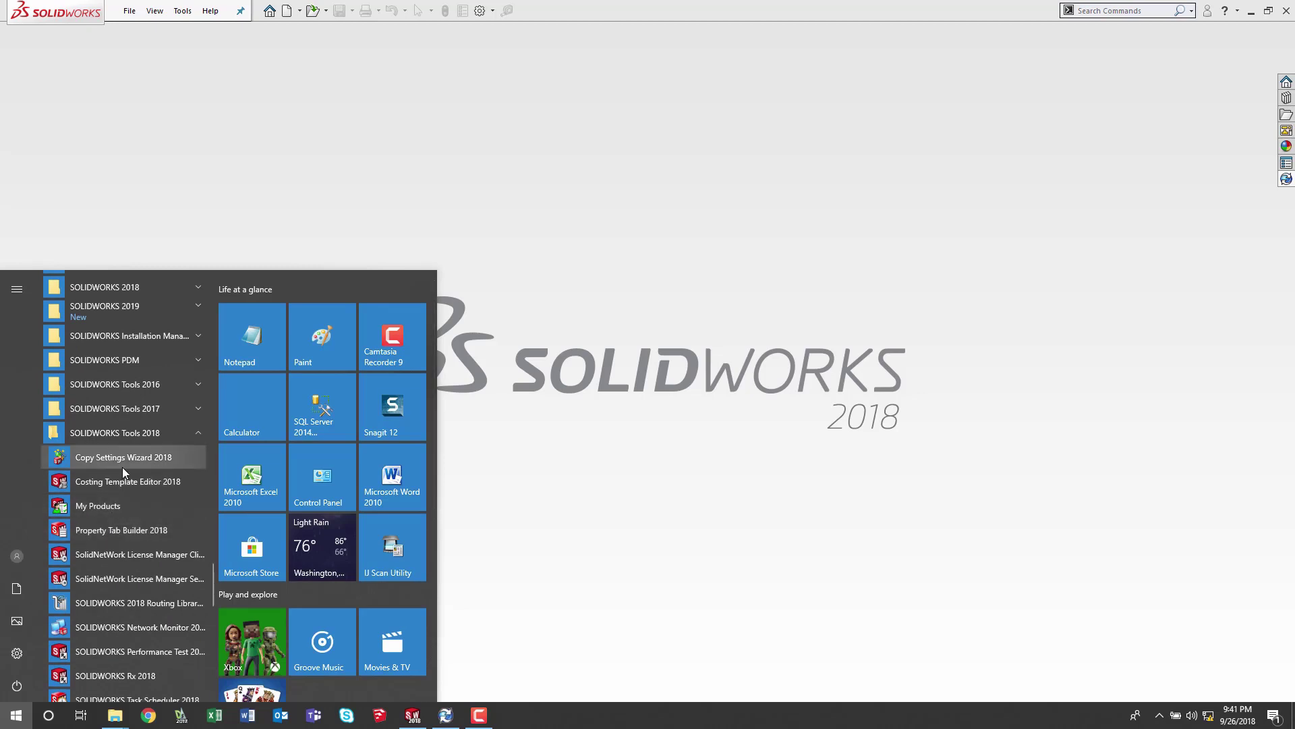
click(157, 456)
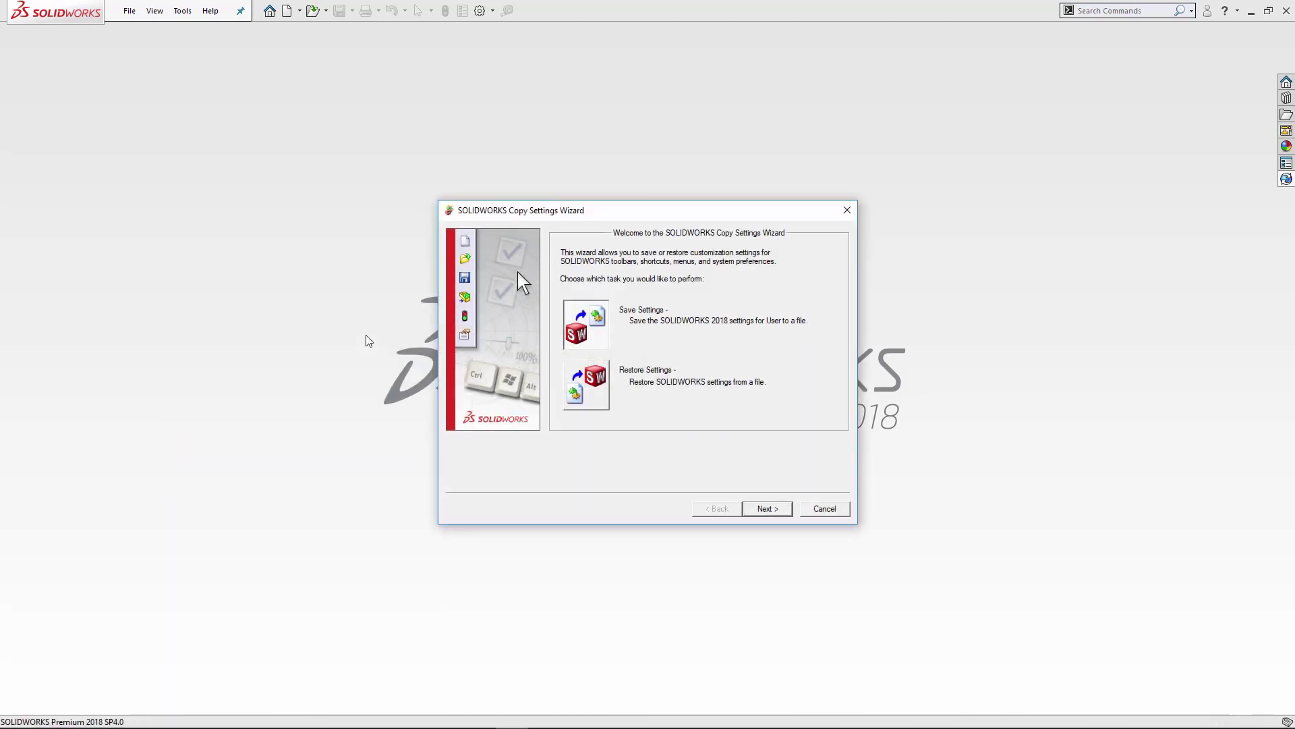
drag(699, 213, 595, 163)
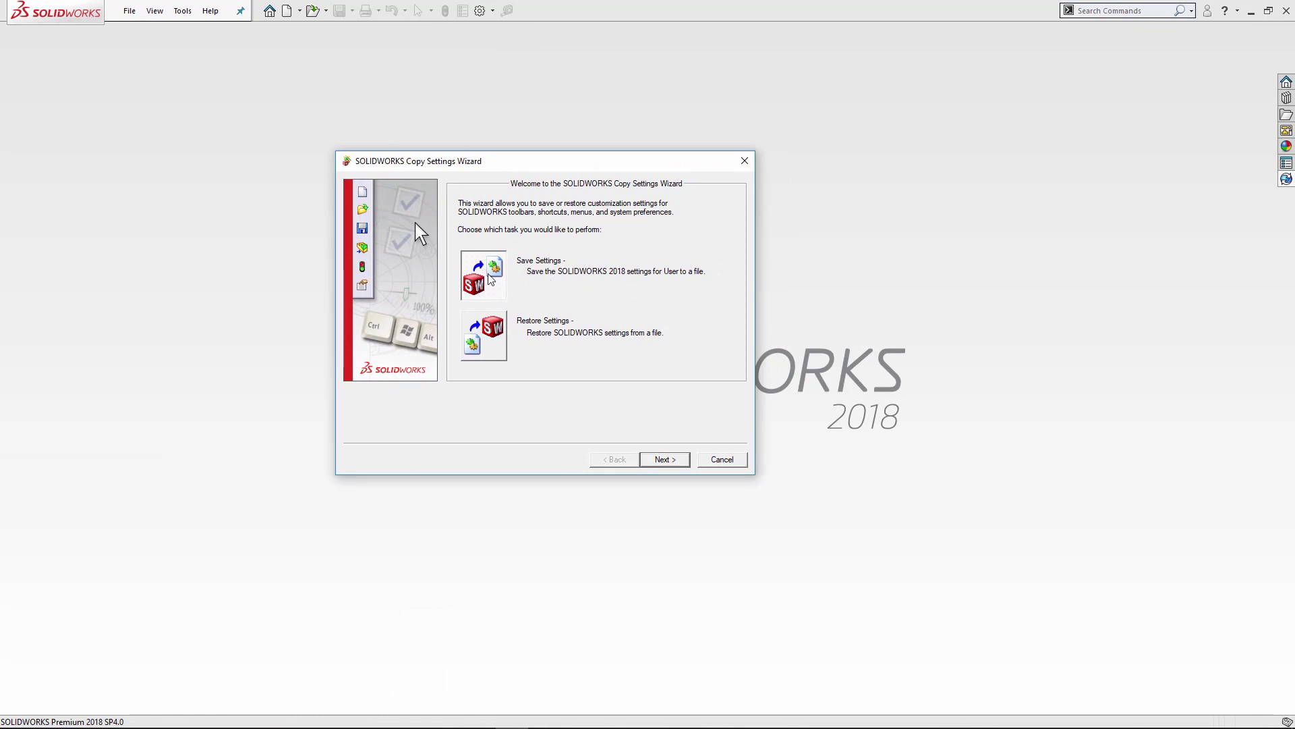
- Under Save Settings, exclude toolbar layout, keyboard shortcuts, mouse gestures, menu customization and saved views, then go back
click(661, 458)
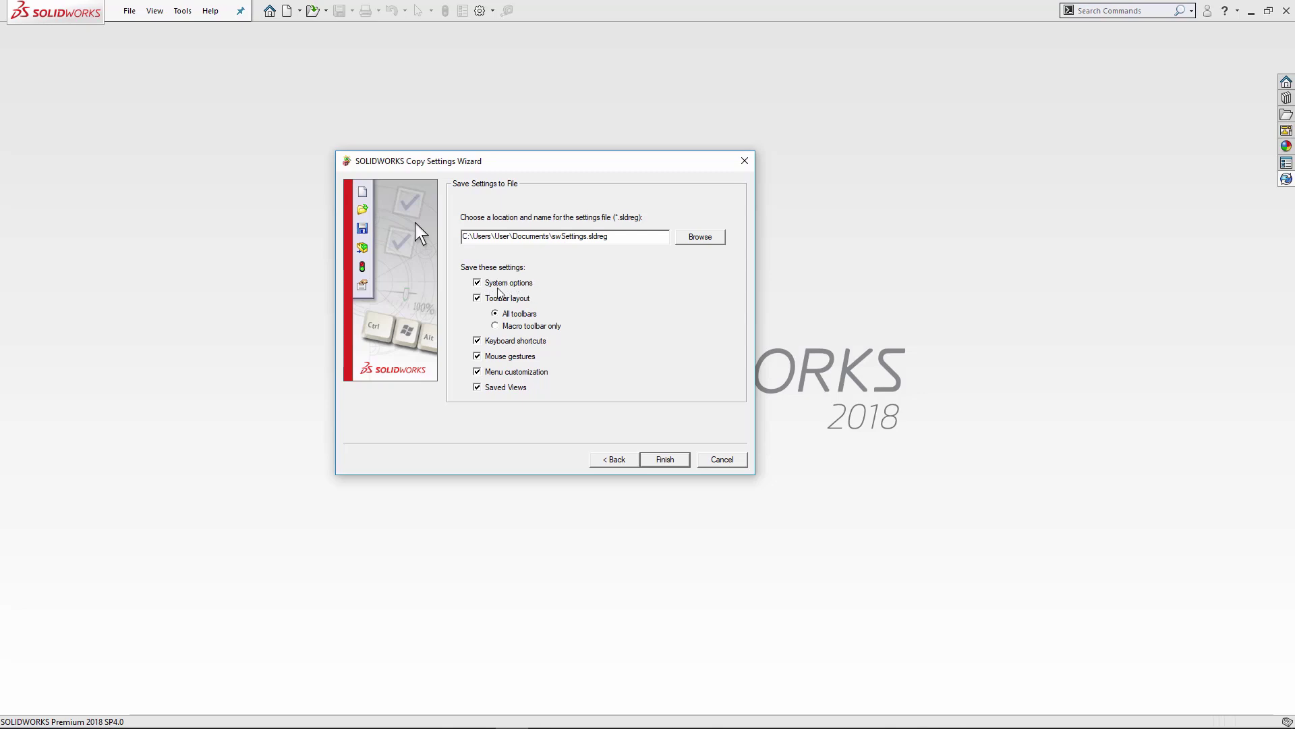
click(478, 298)
click(478, 341)
click(478, 356)
click(478, 372)
click(477, 388)
click(614, 459)
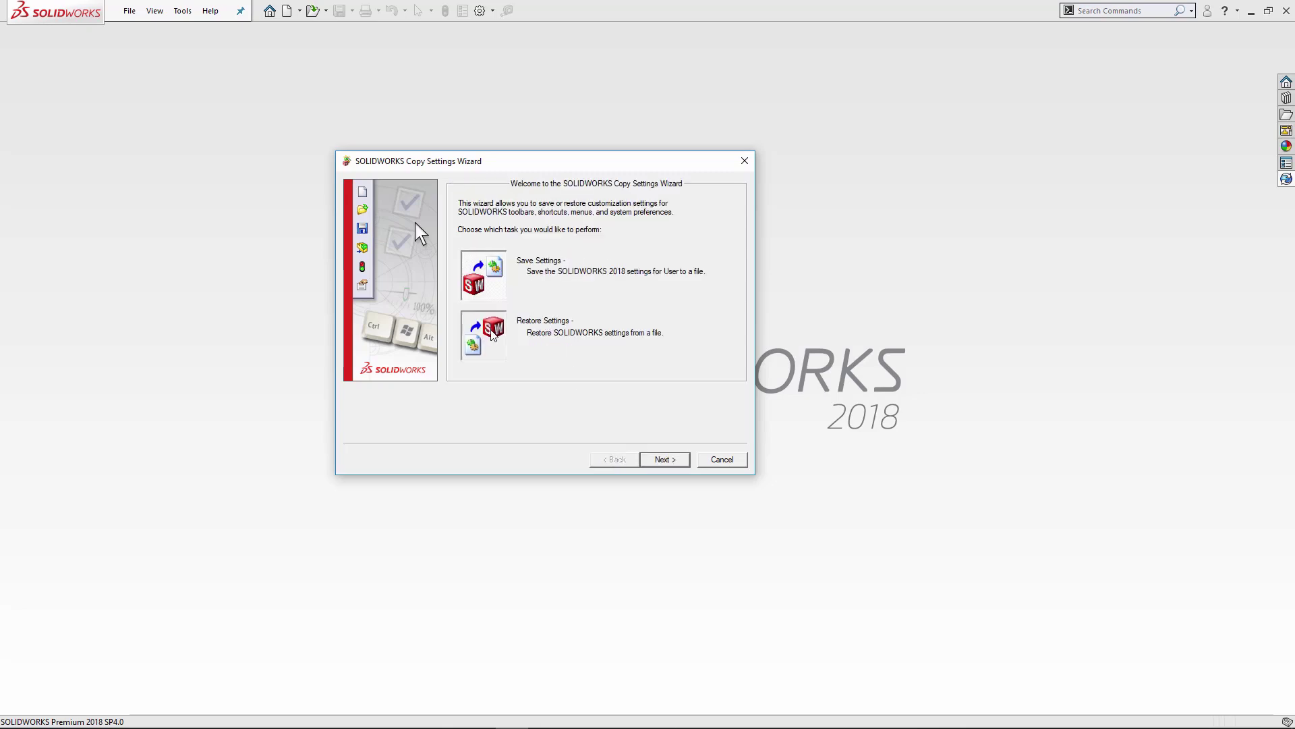
- Try Restore Settings, dismiss the file browser without choosing a file, then confirm exiting the wizard
click(490, 325)
click(664, 459)
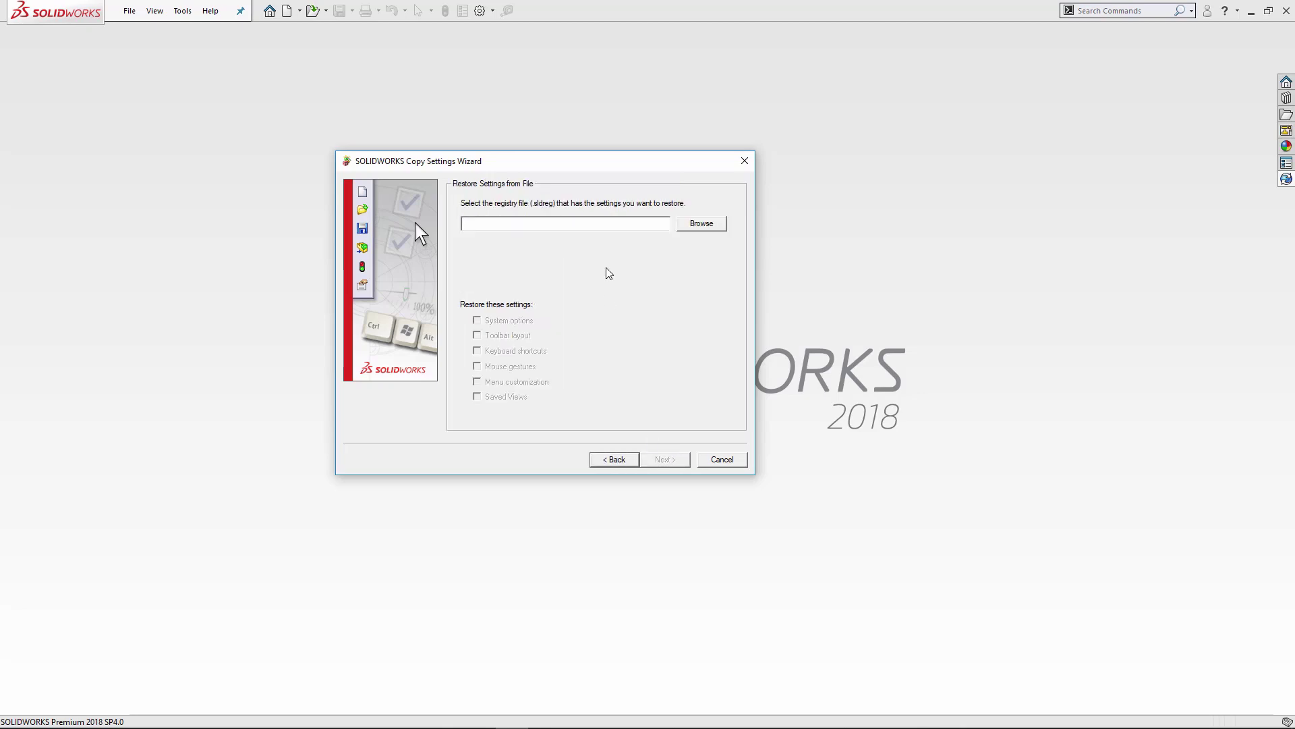
click(701, 223)
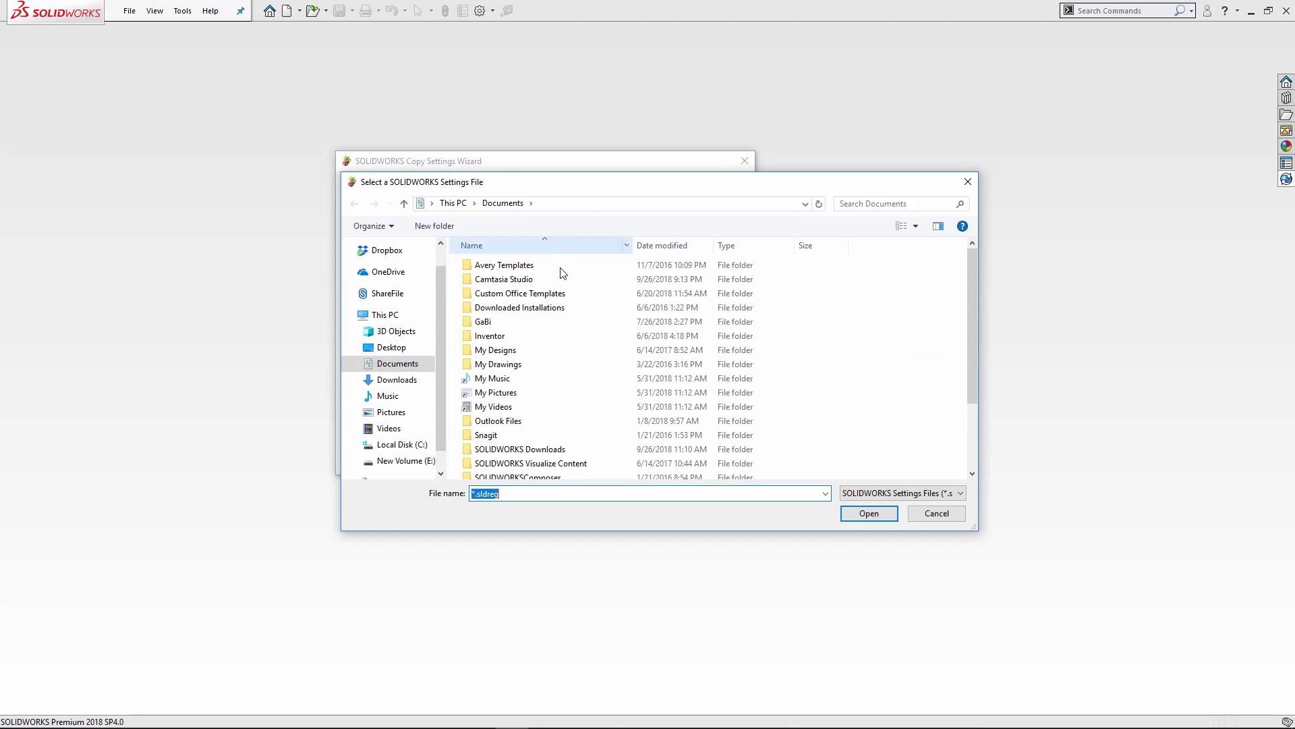
scroll(573, 381, down, 2)
click(931, 514)
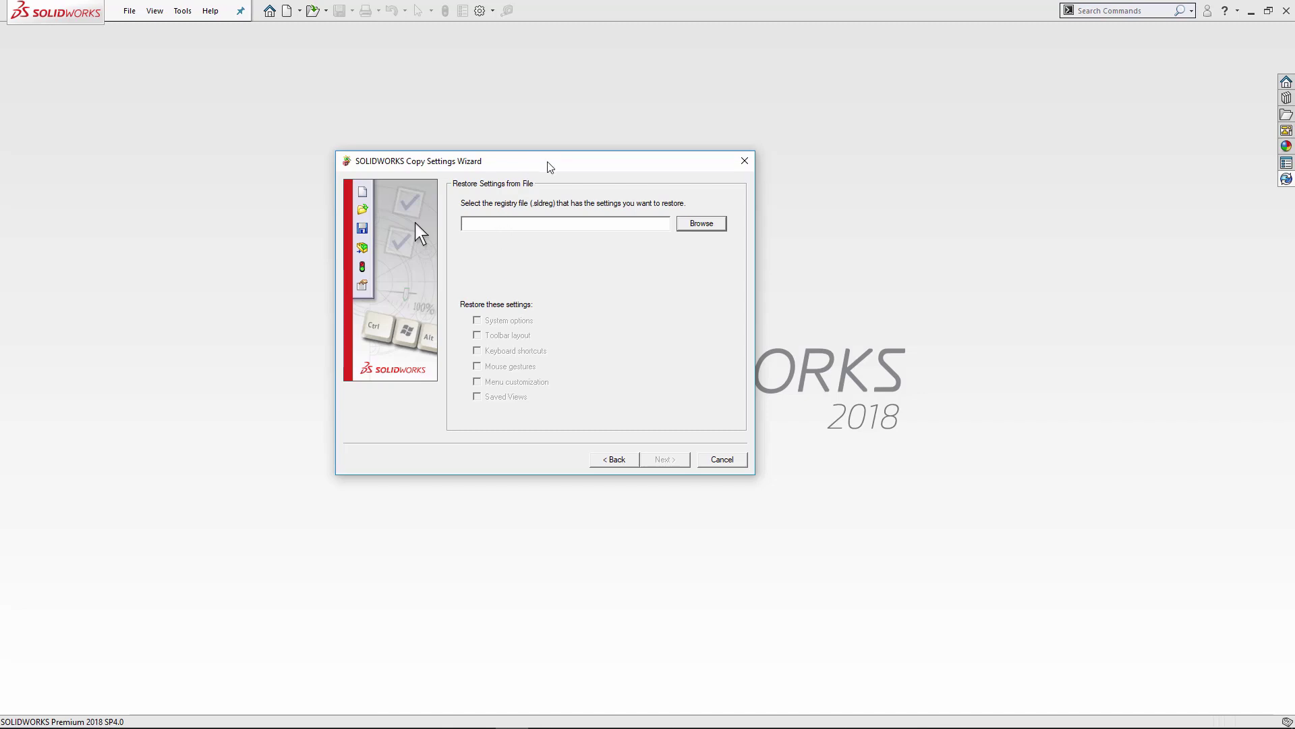
click(727, 462)
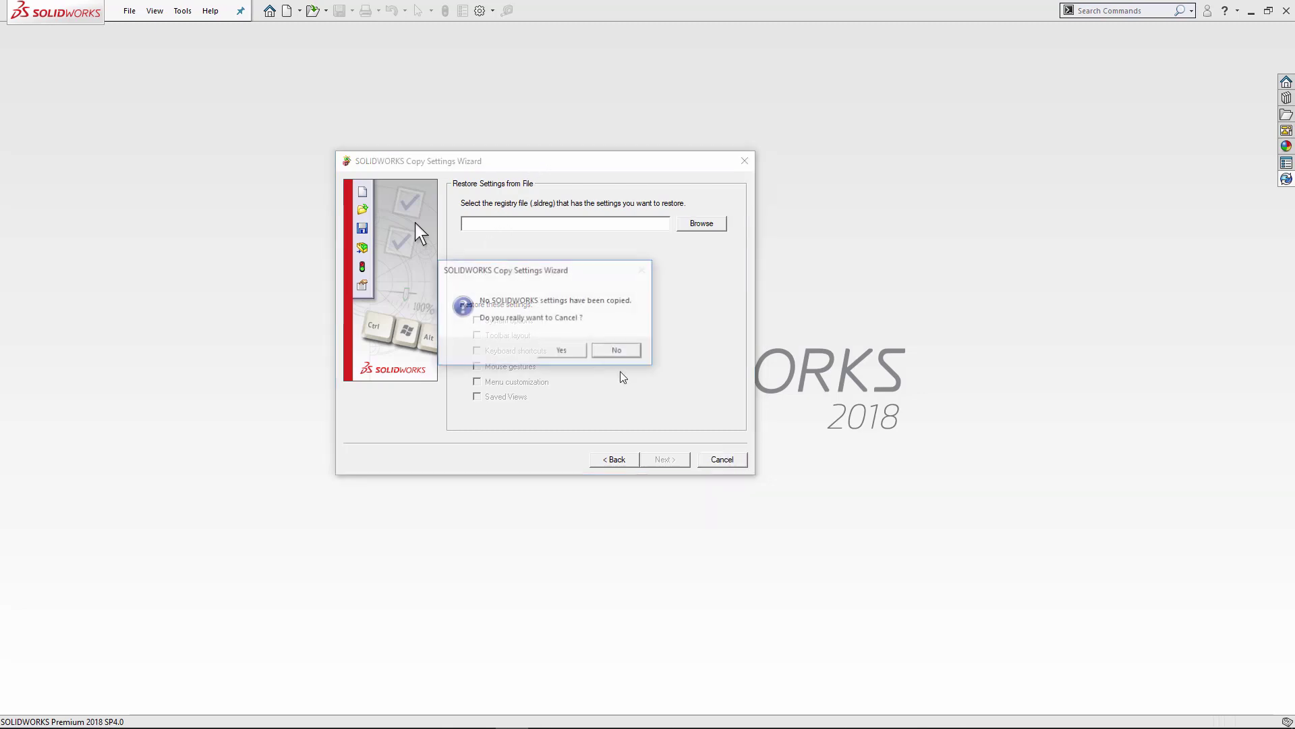
click(561, 349)
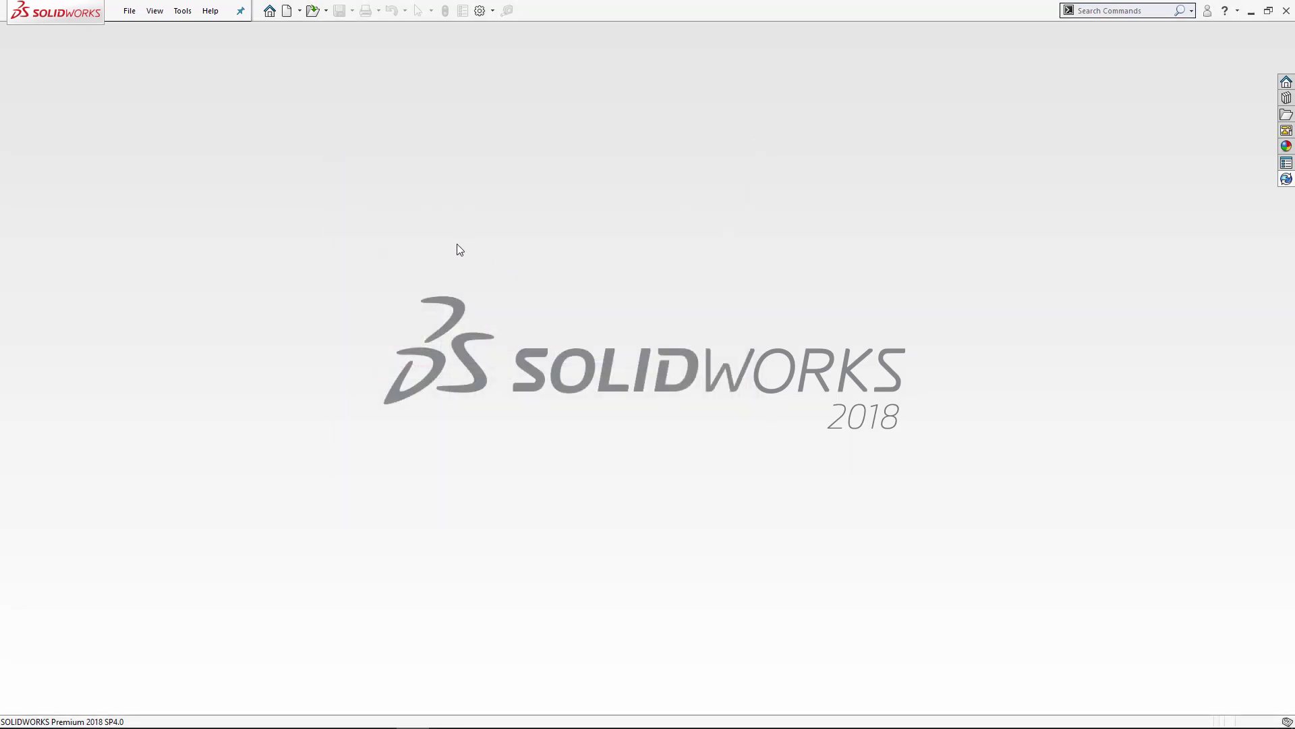